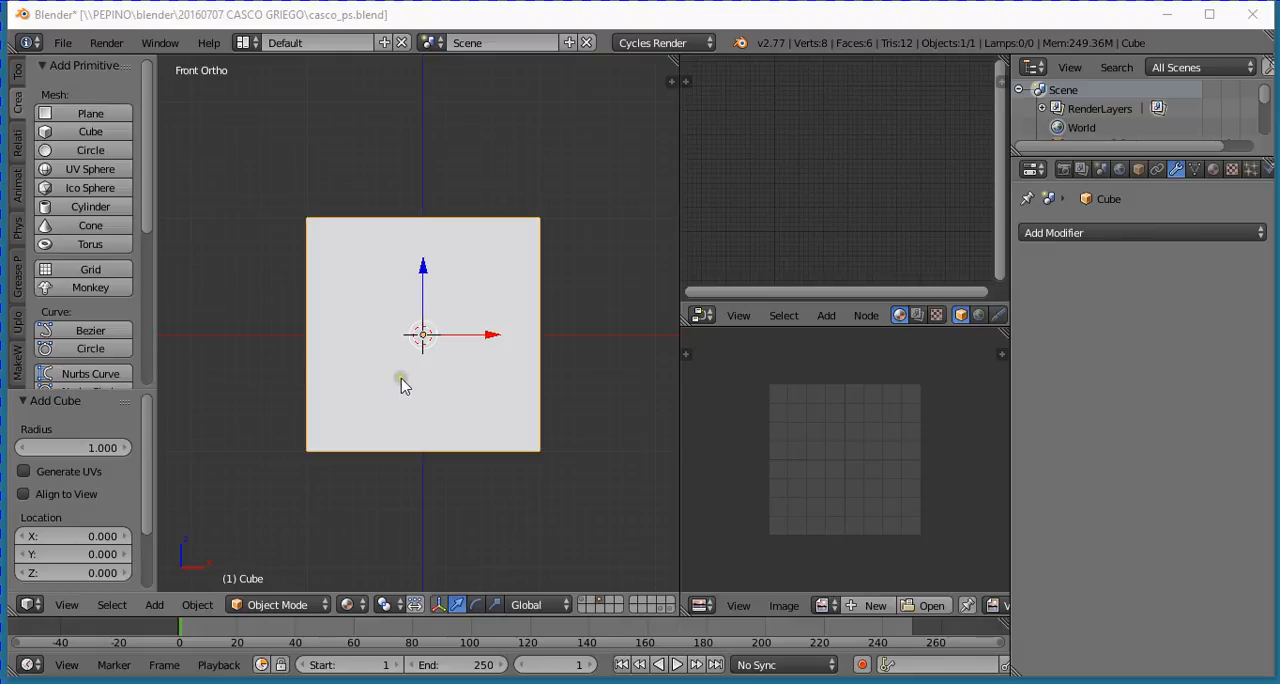
middle_click_drag(389, 349, 425, 385)
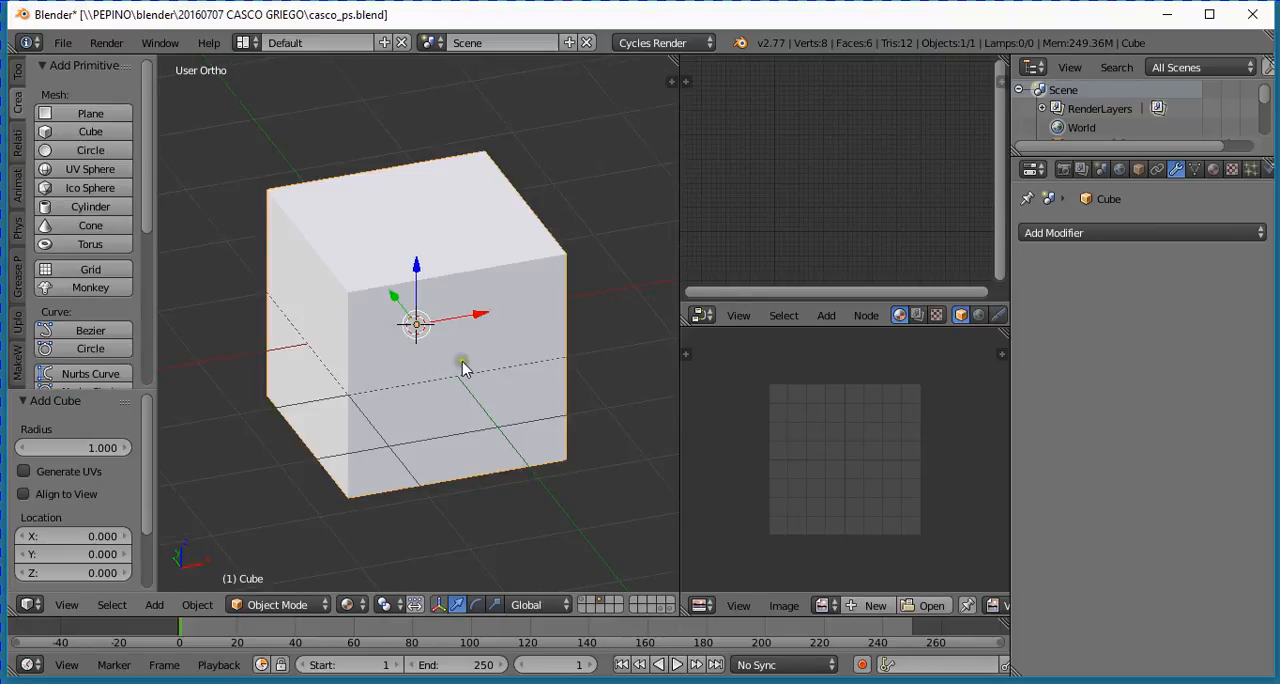
middle_click_drag(463, 361, 445, 368)
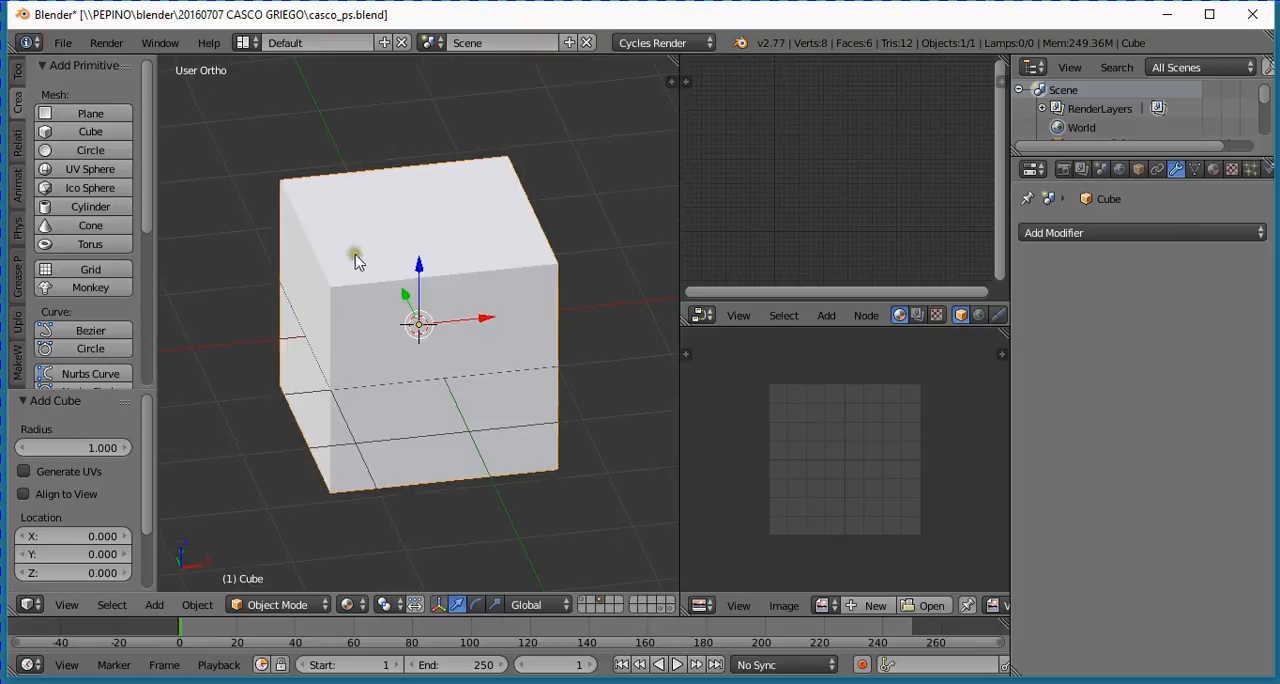
scroll(404, 288, "up", 2)
scroll(406, 289, "down", 2)
key("Tab")
key("Tab")
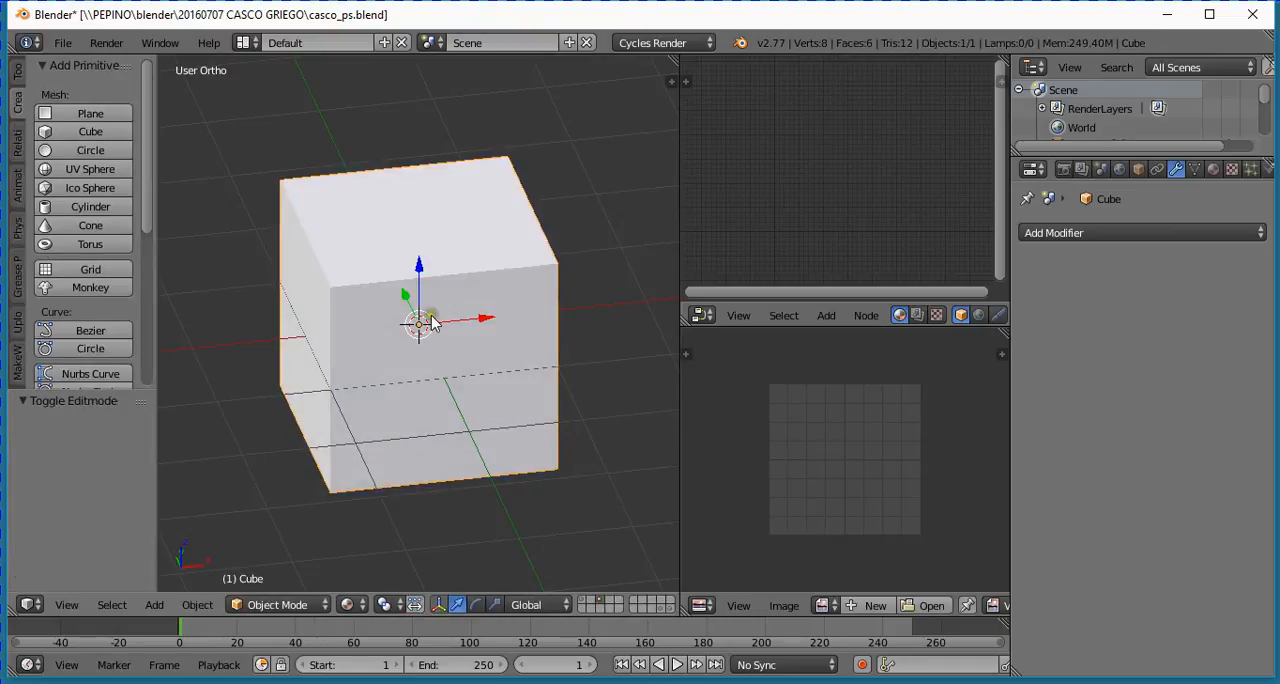
key("Tab")
key("Tab")
- Add a UV sphere at the cube's centre and move it about 1.47 up in Z and about -1.1 along X
left_click(88, 170)
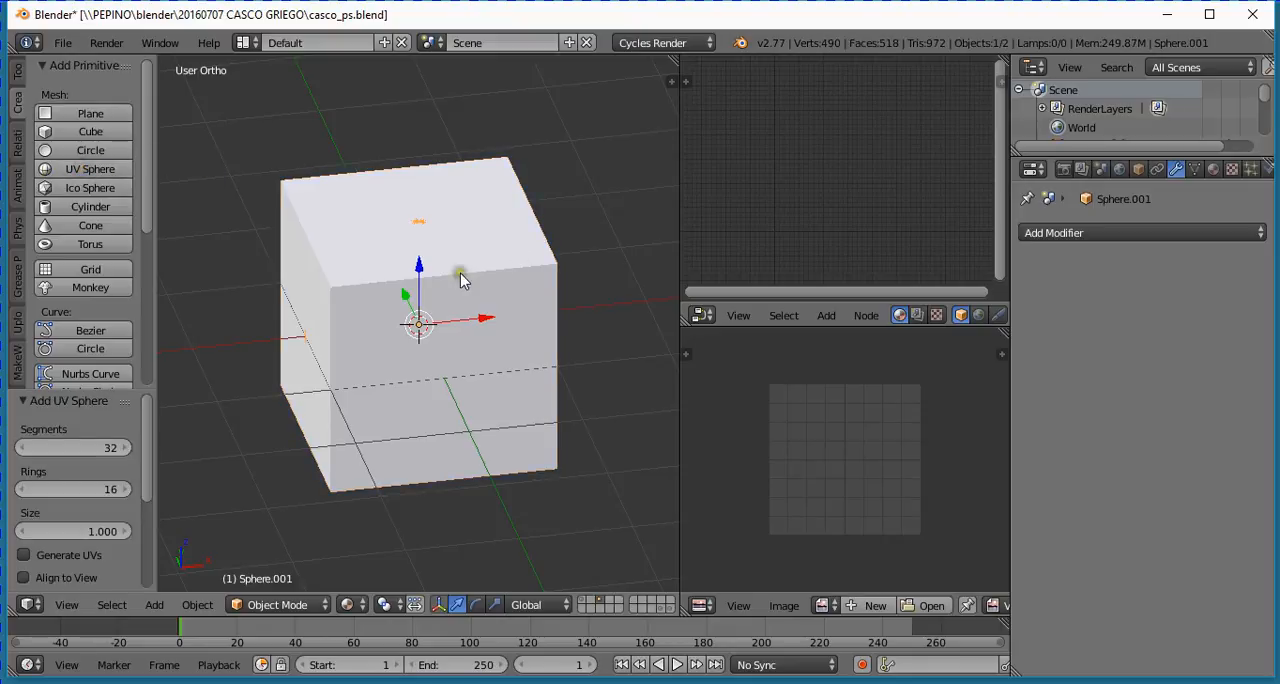
left_click_drag(419, 268, 430, 112)
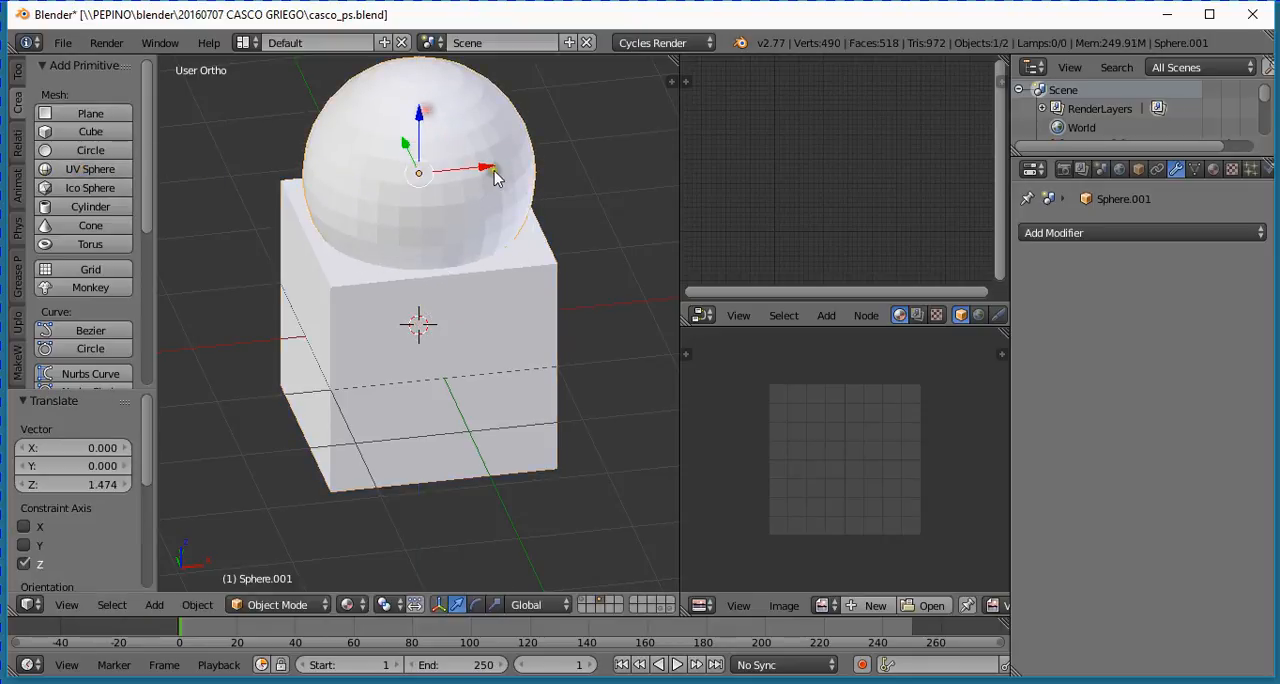
left_click_drag(491, 177, 370, 181)
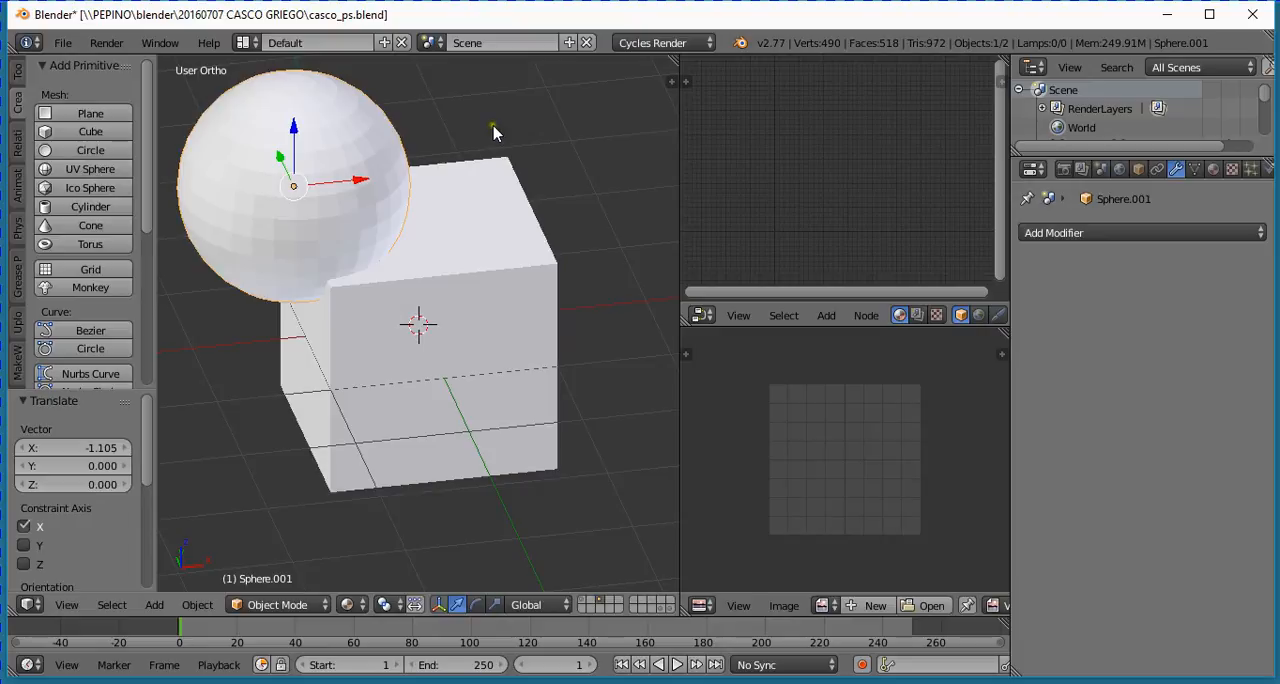
- Scale the sphere down to about 0.46 and position it along Z, Y and X so it overlaps the cube's upper front corner
key("s")
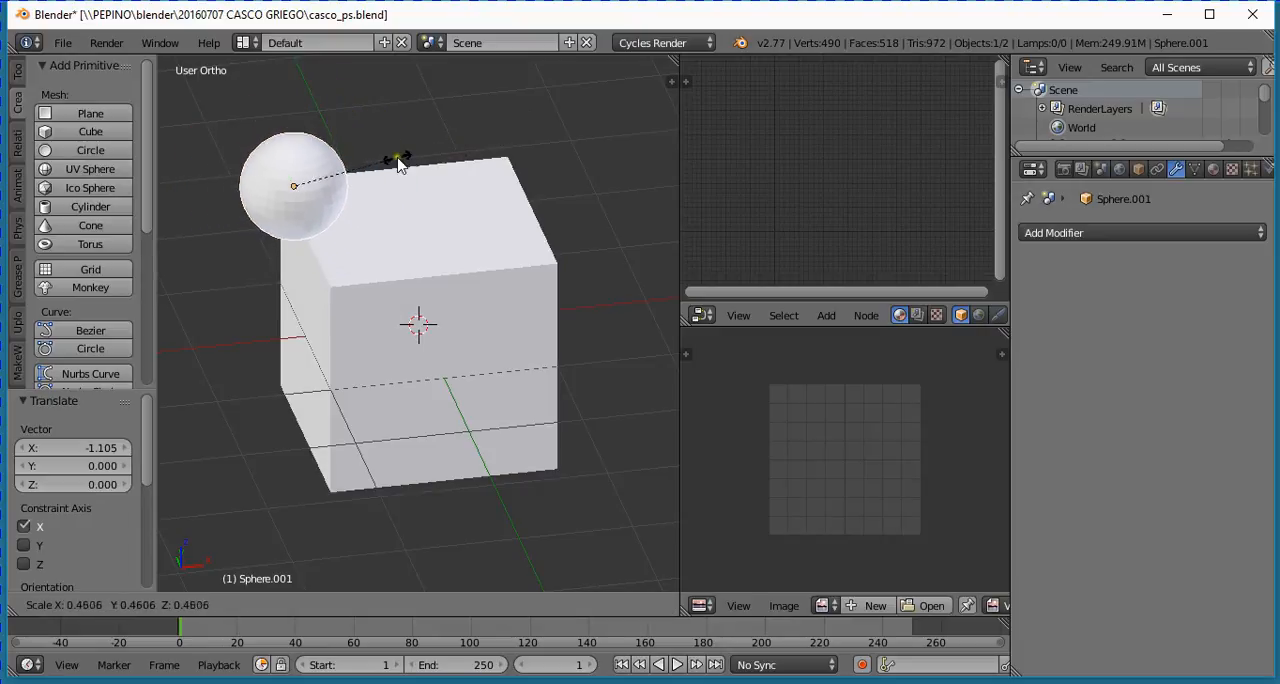
left_click(398, 163)
left_click_drag(292, 132, 366, 188)
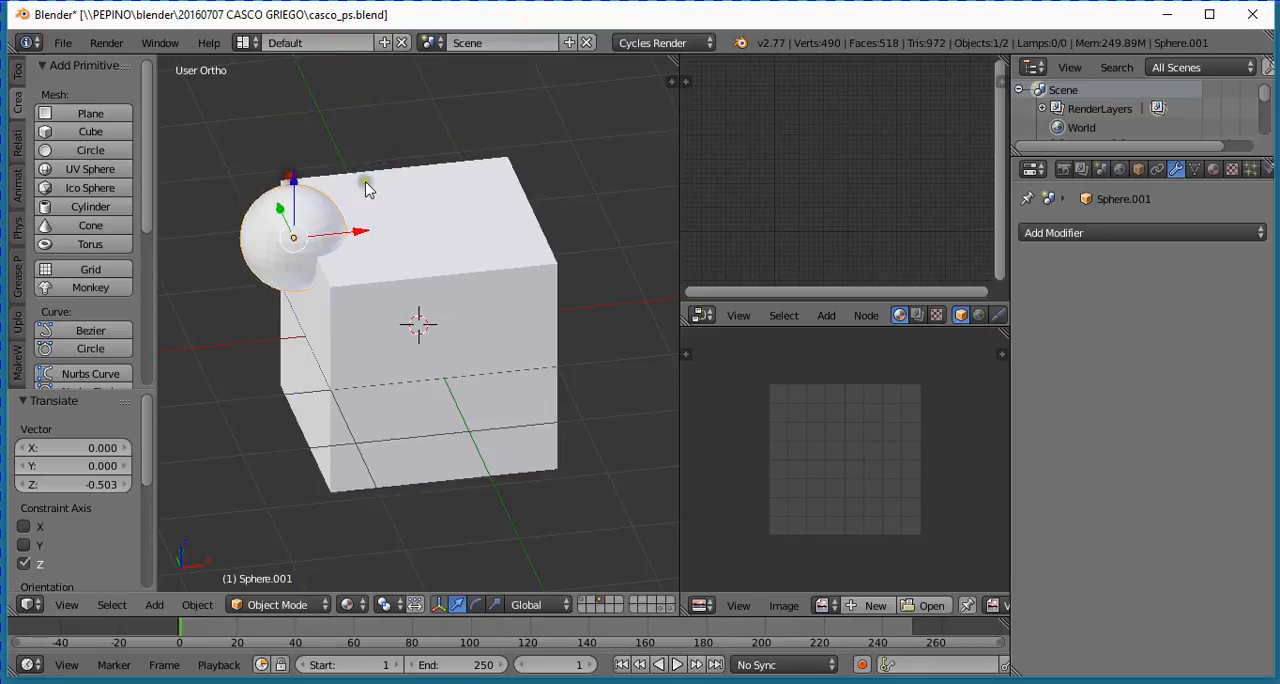
left_click_drag(281, 208, 335, 292)
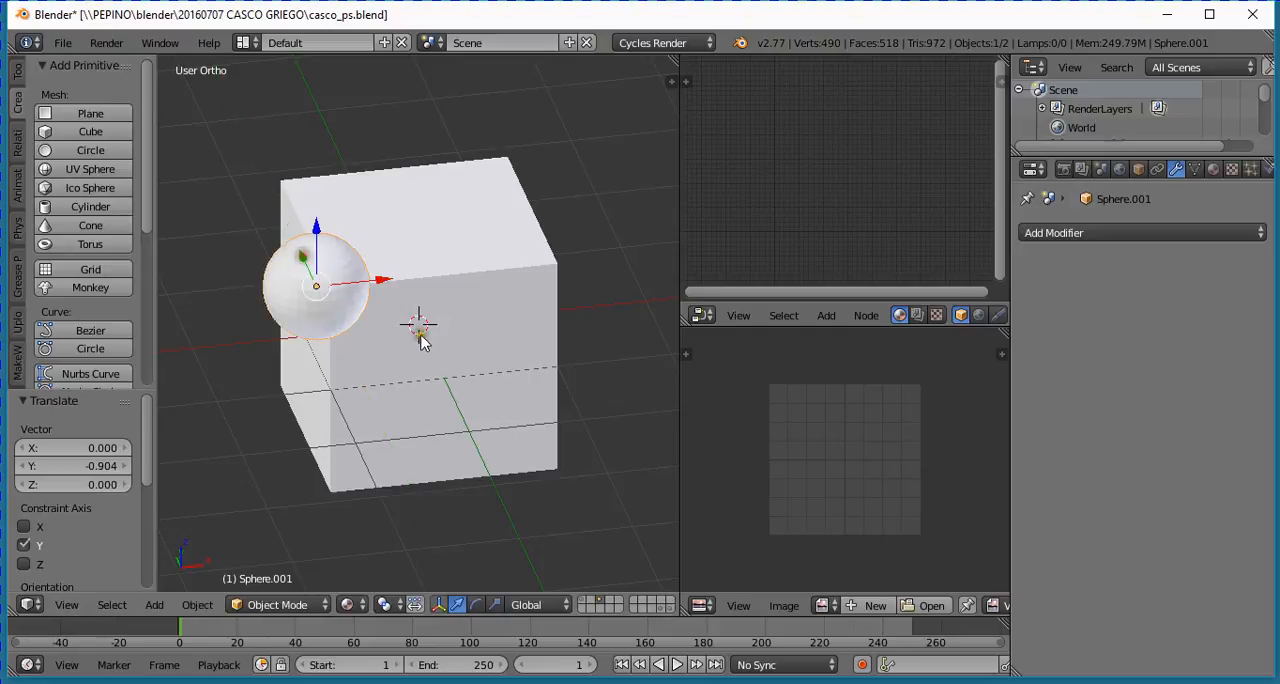
middle_click_drag(420, 342, 334, 381)
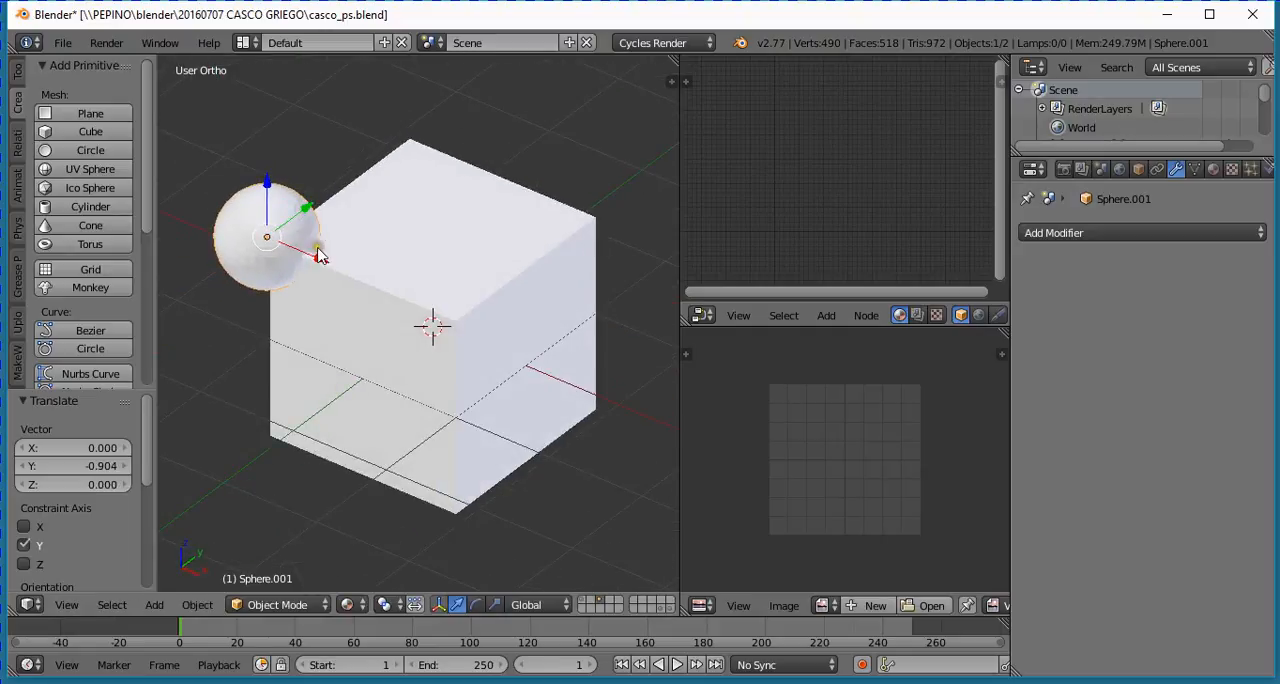
left_click_drag(318, 256, 334, 264)
left_click_drag(323, 223, 326, 222)
scroll(443, 323, "up", 2)
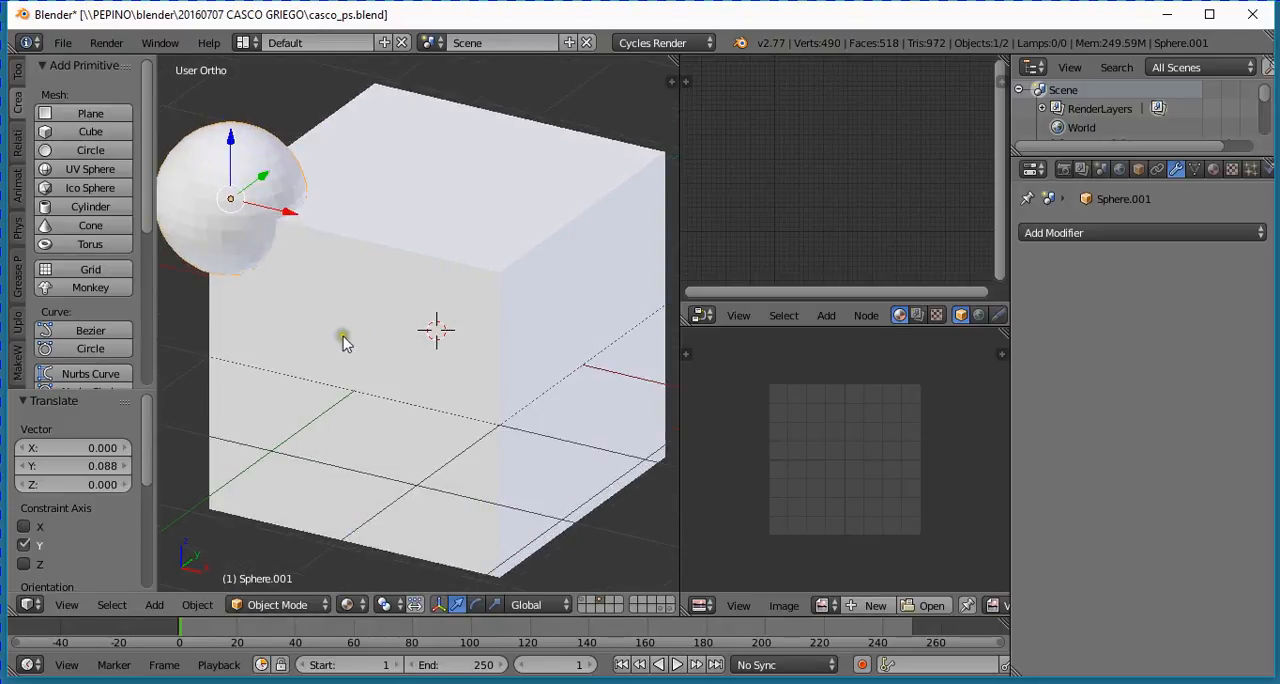
- Add a Boolean modifier to the cube
right_click(479, 284)
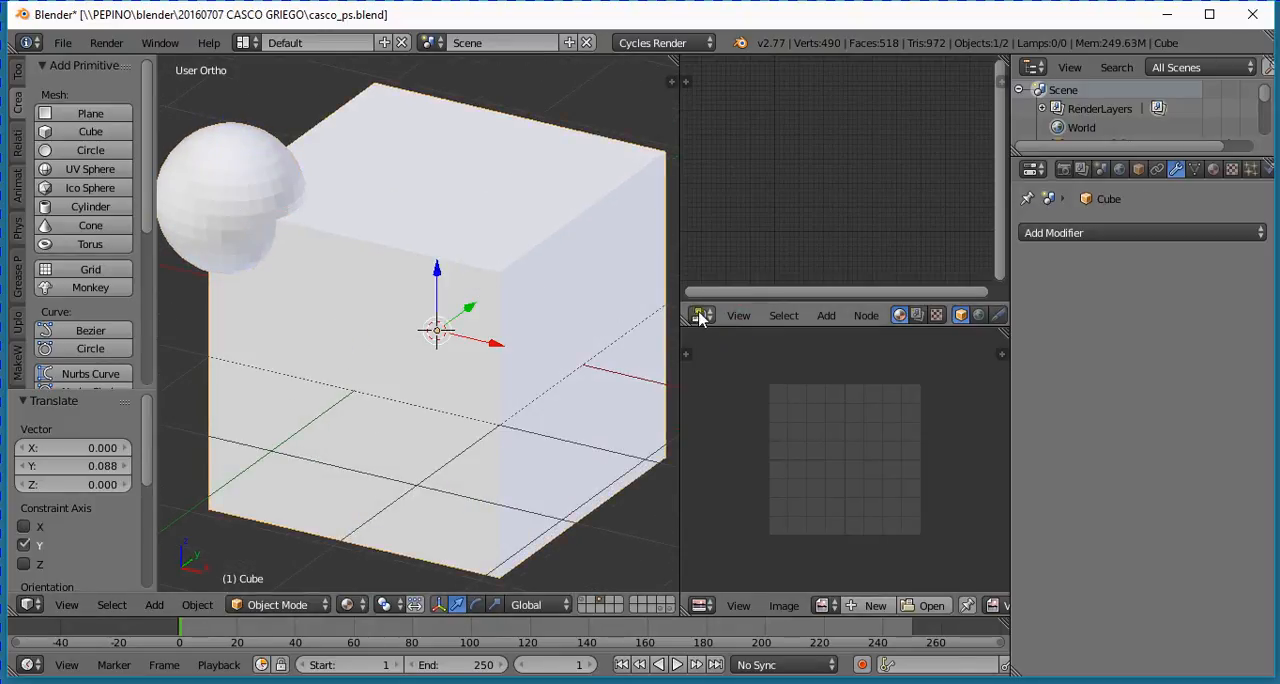
left_click(1110, 230)
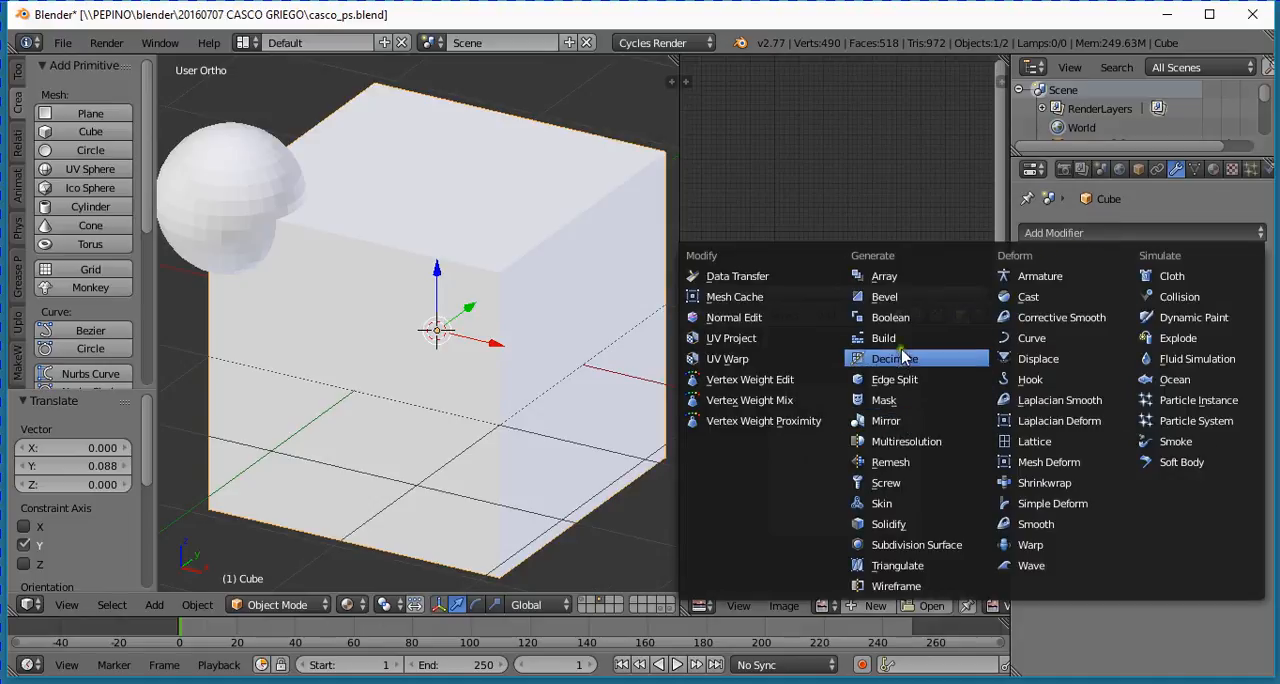
left_click(893, 318)
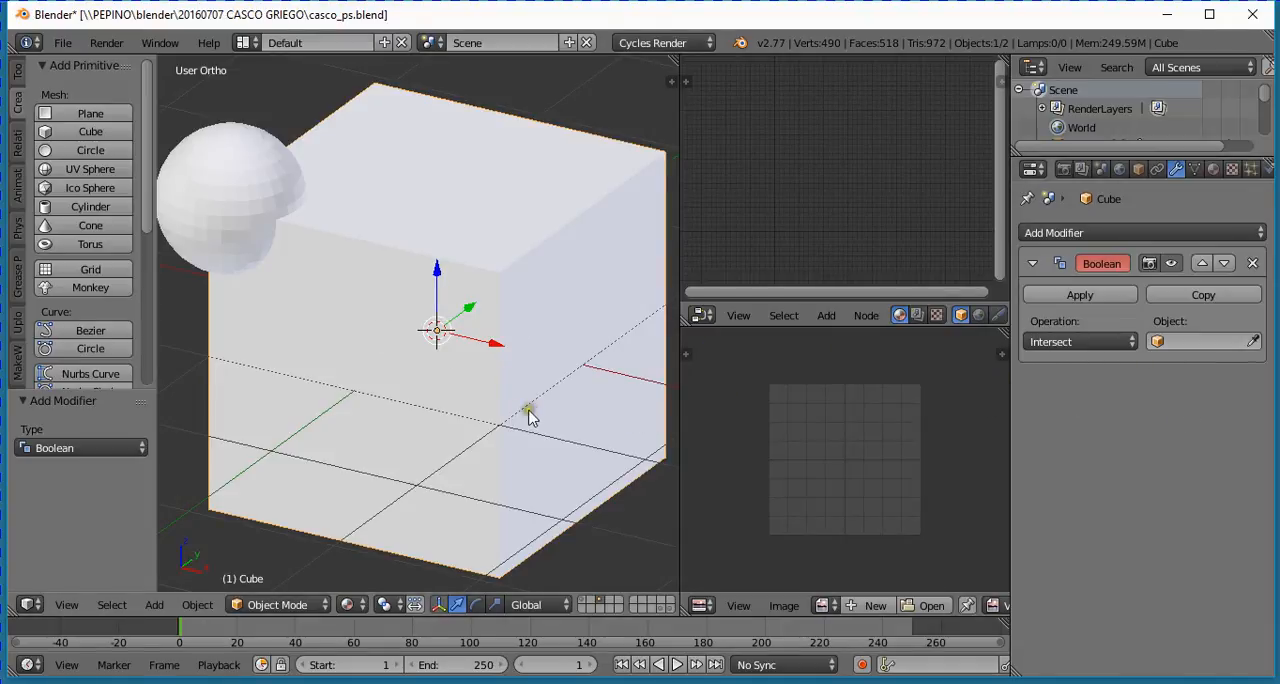
middle_click_drag(529, 415, 571, 409)
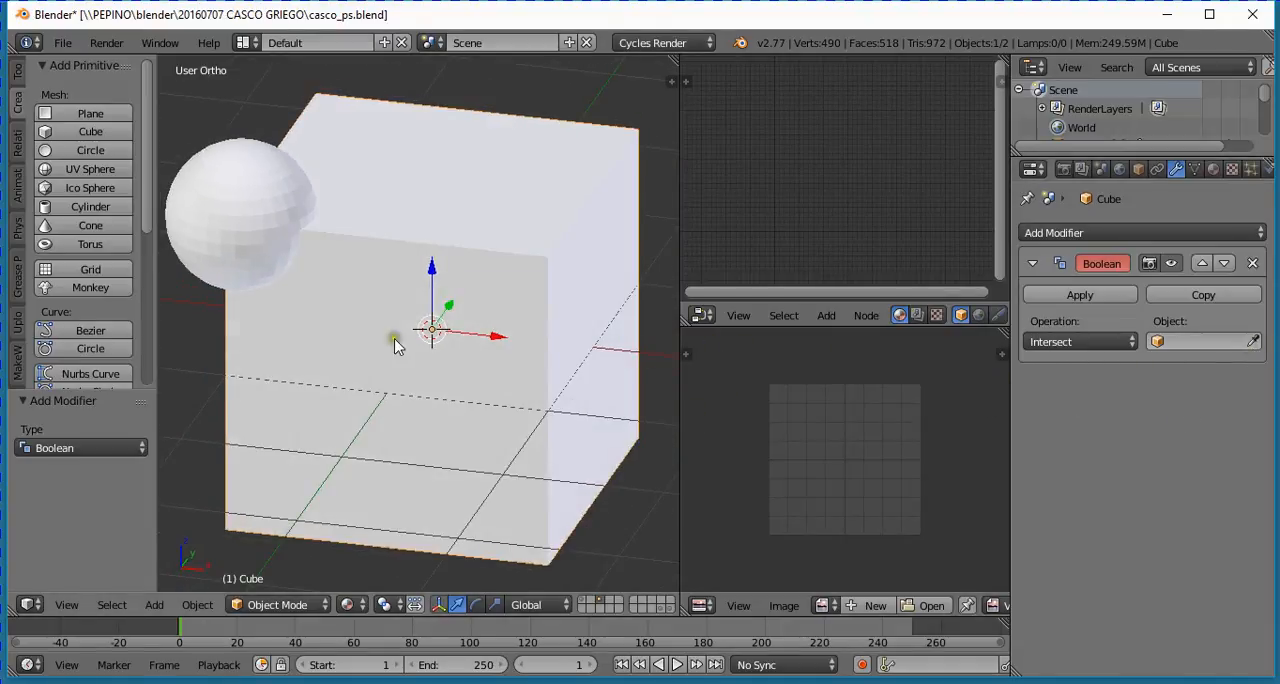
- Set the Boolean modifier's object to Sphere.001 and its operation to Difference
left_click(1180, 344)
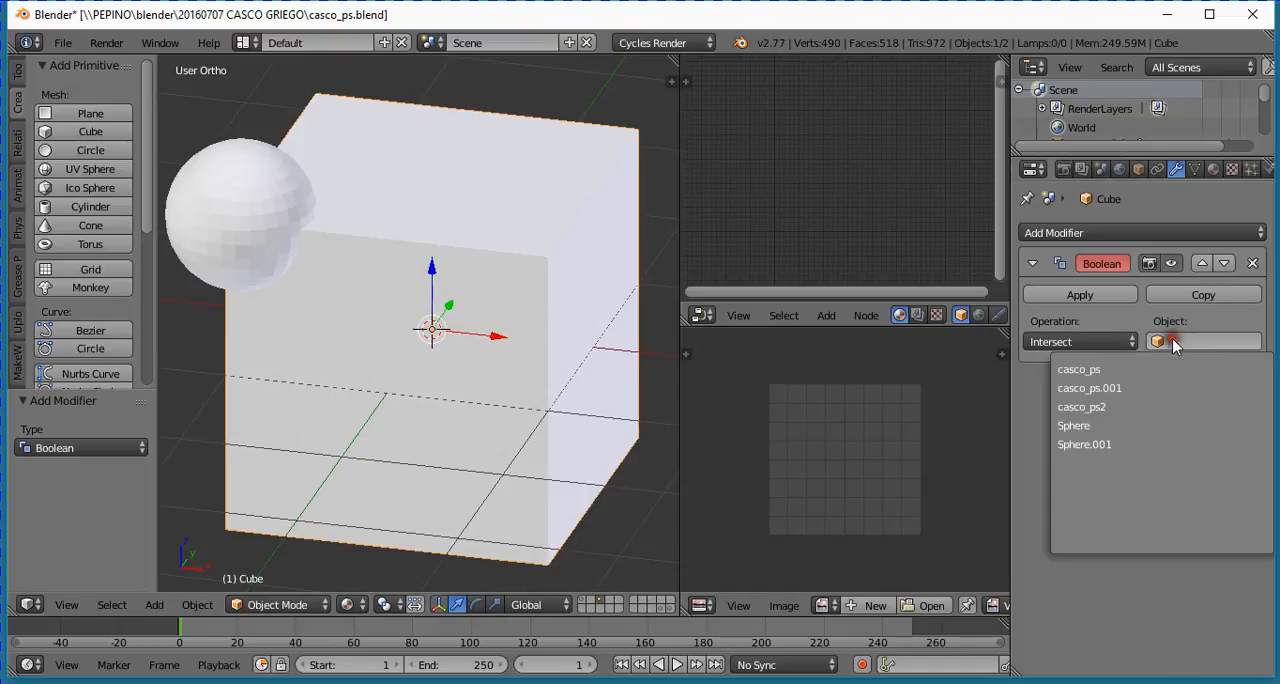
left_click(1090, 427)
left_click(1200, 342)
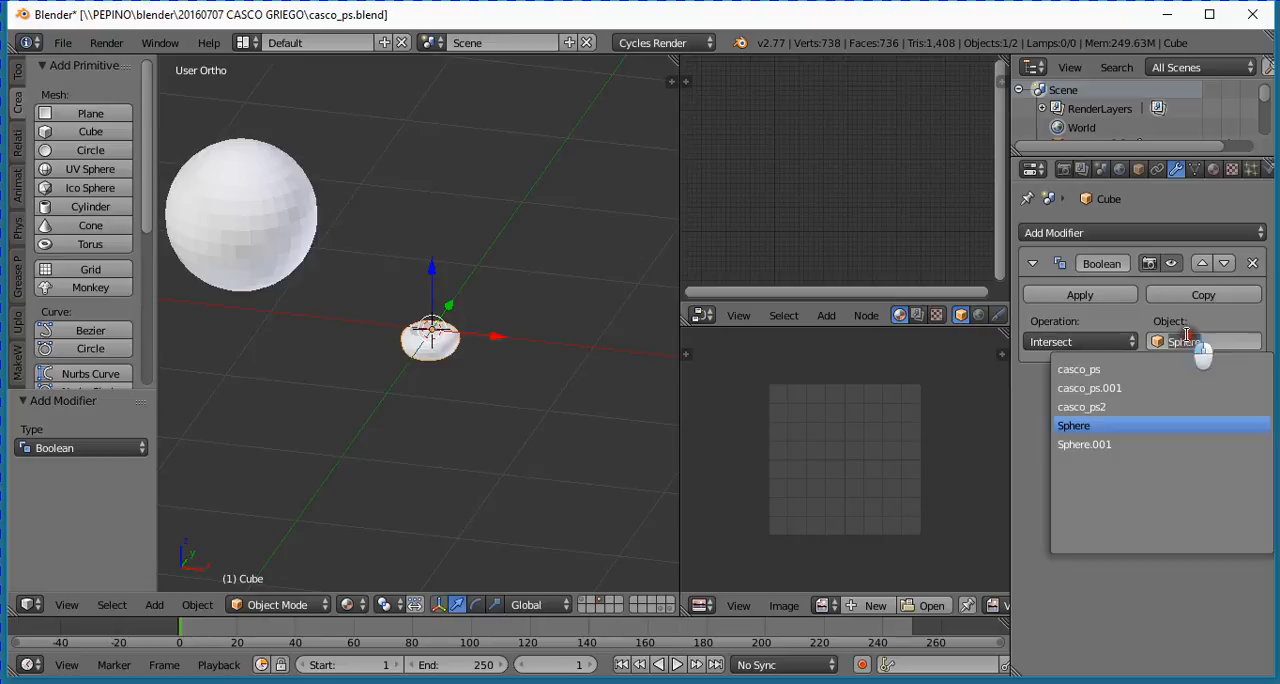
left_click(1104, 446)
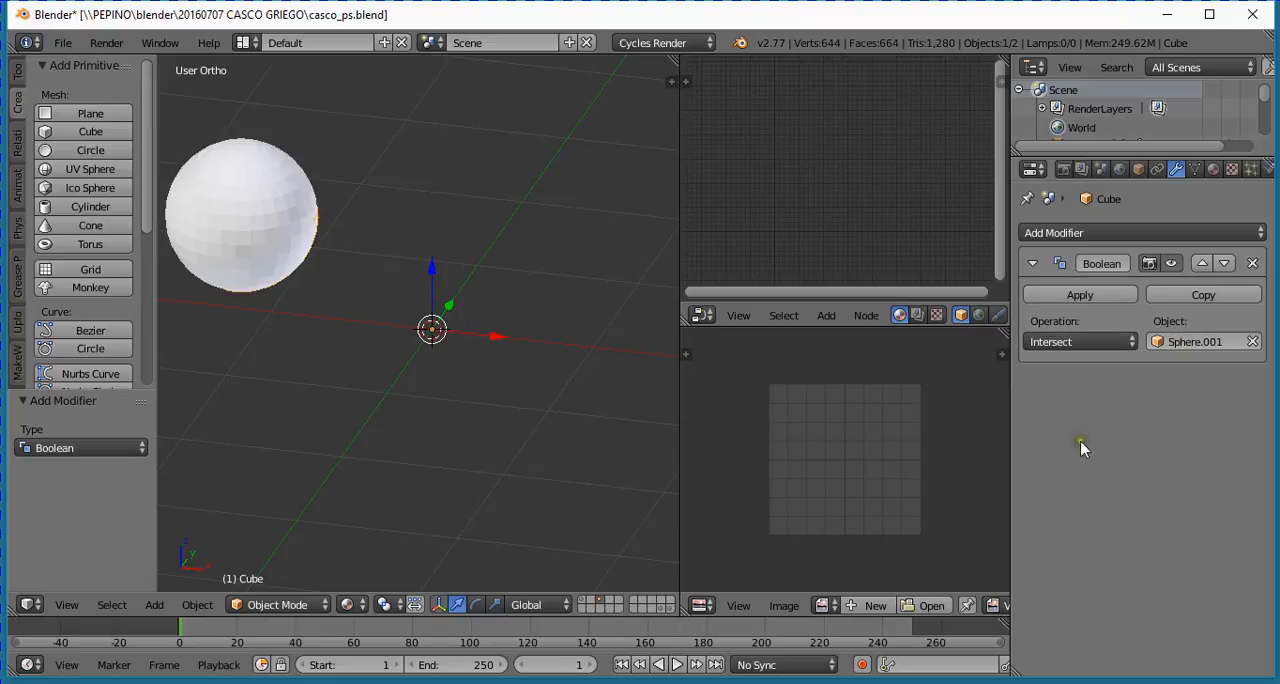
left_click(1129, 344)
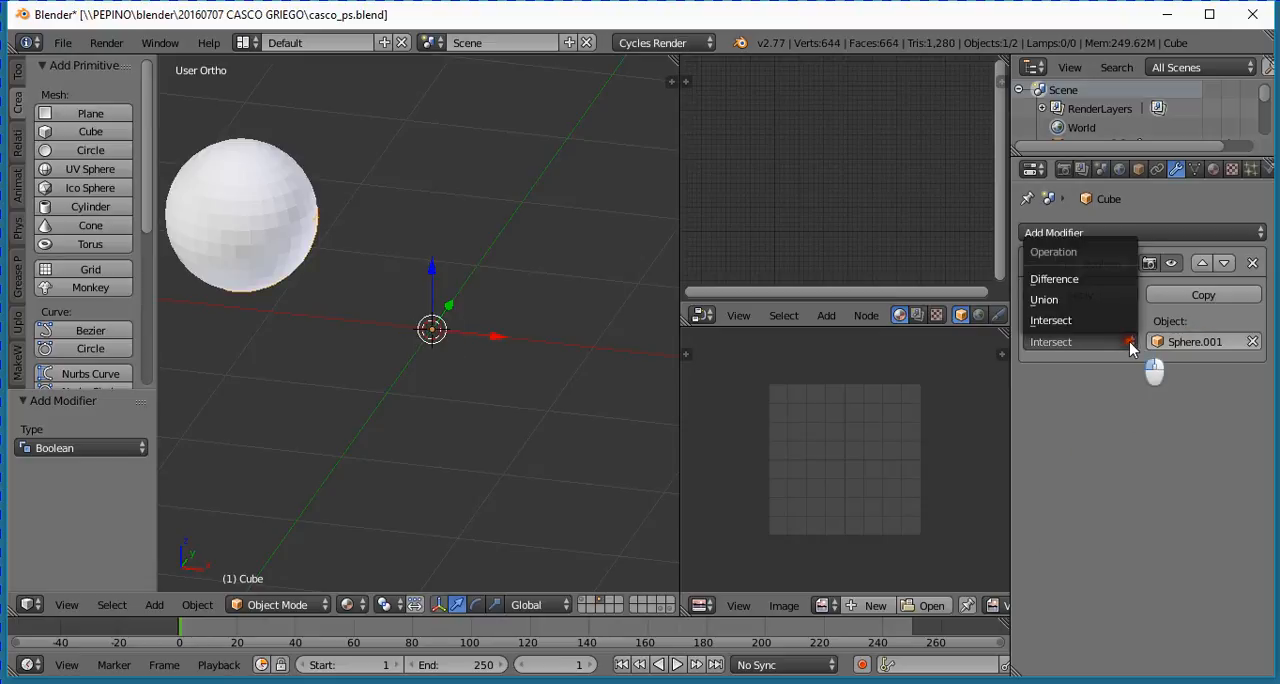
left_click(1097, 283)
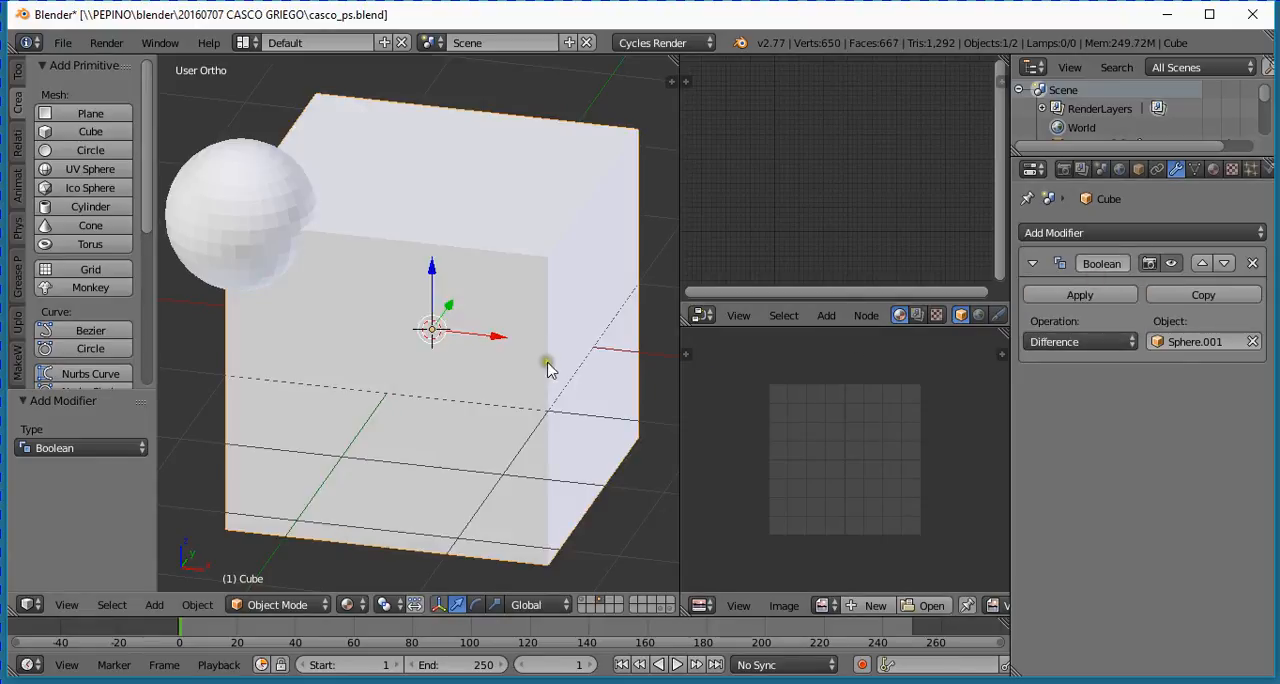
- Hide the small sphere and inspect the spherical cut in the cube's corner
middle_click_drag(563, 318, 380, 304)
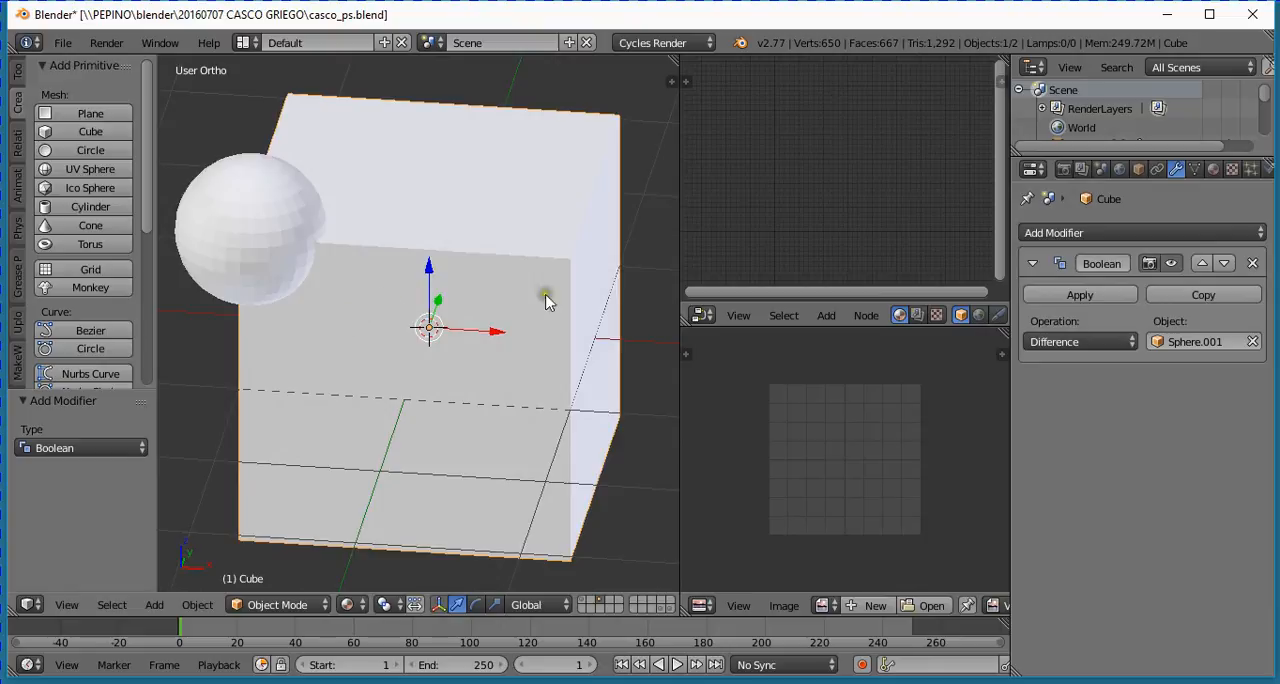
scroll(368, 350, "up", 1)
scroll(403, 360, "down", 1)
right_click(272, 250)
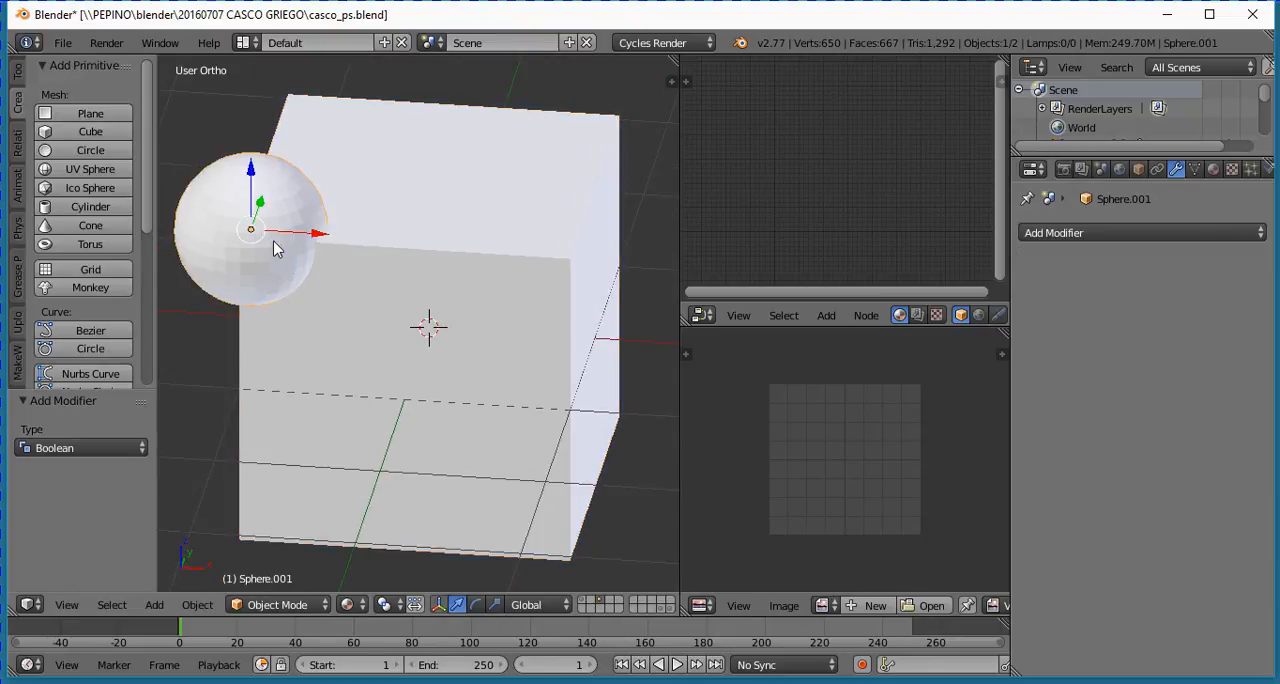
key("h")
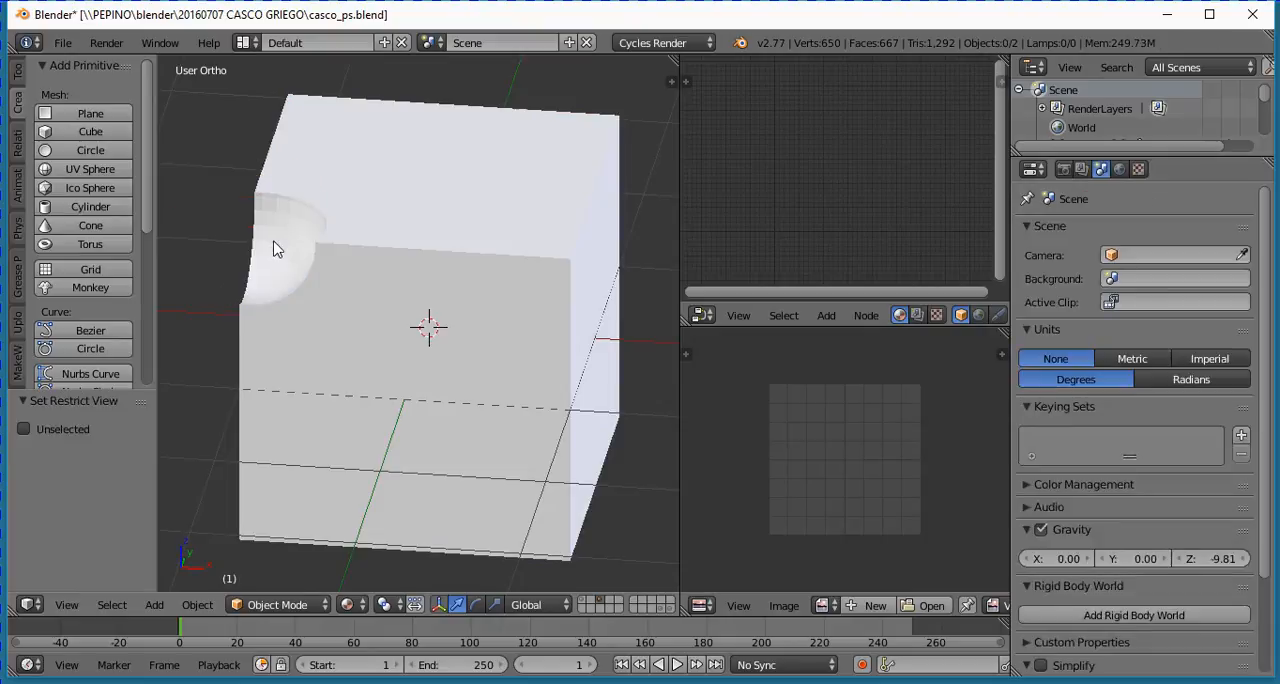
scroll(397, 340, "up", 2)
middle_click_drag(397, 340, 461, 364)
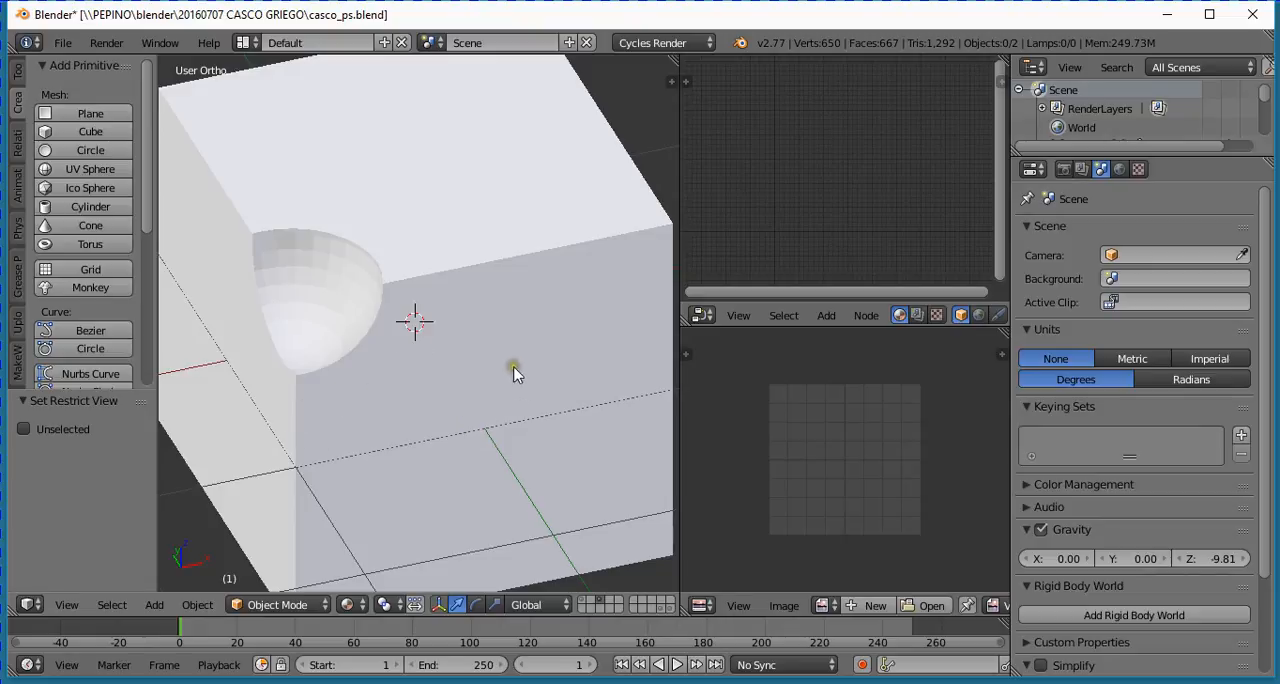
scroll(478, 374, "down", 2)
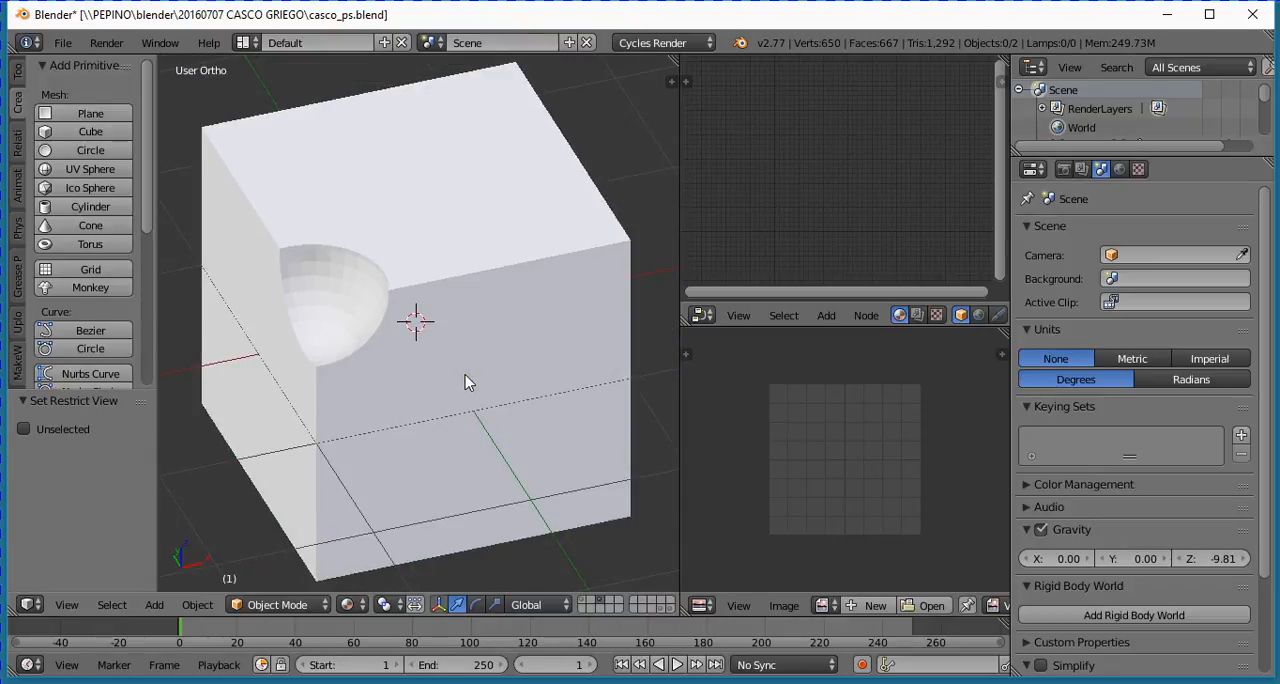
- Show the first scene layer with the helmet and select the casco_ps object
right_click(468, 374)
scroll(468, 380, "up", 2)
scroll(468, 380, "down", 2)
right_click(493, 493)
left_click(584, 603)
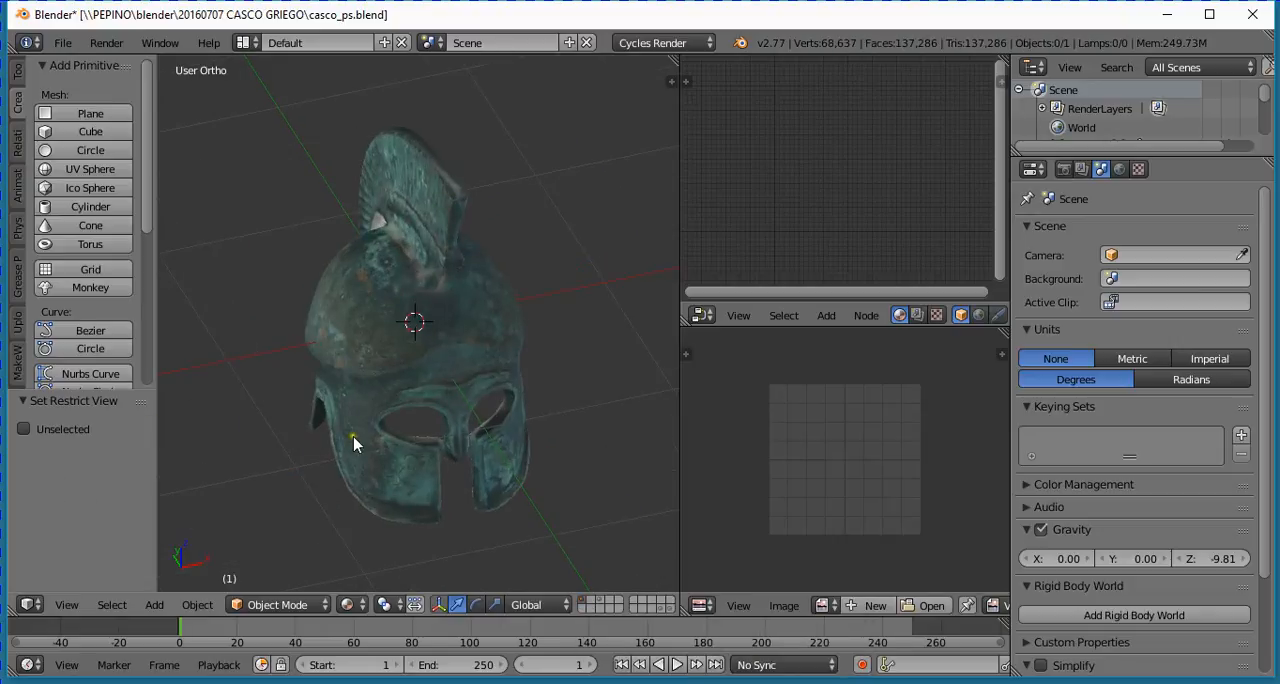
middle_click_drag(338, 414, 391, 365)
right_click(436, 392)
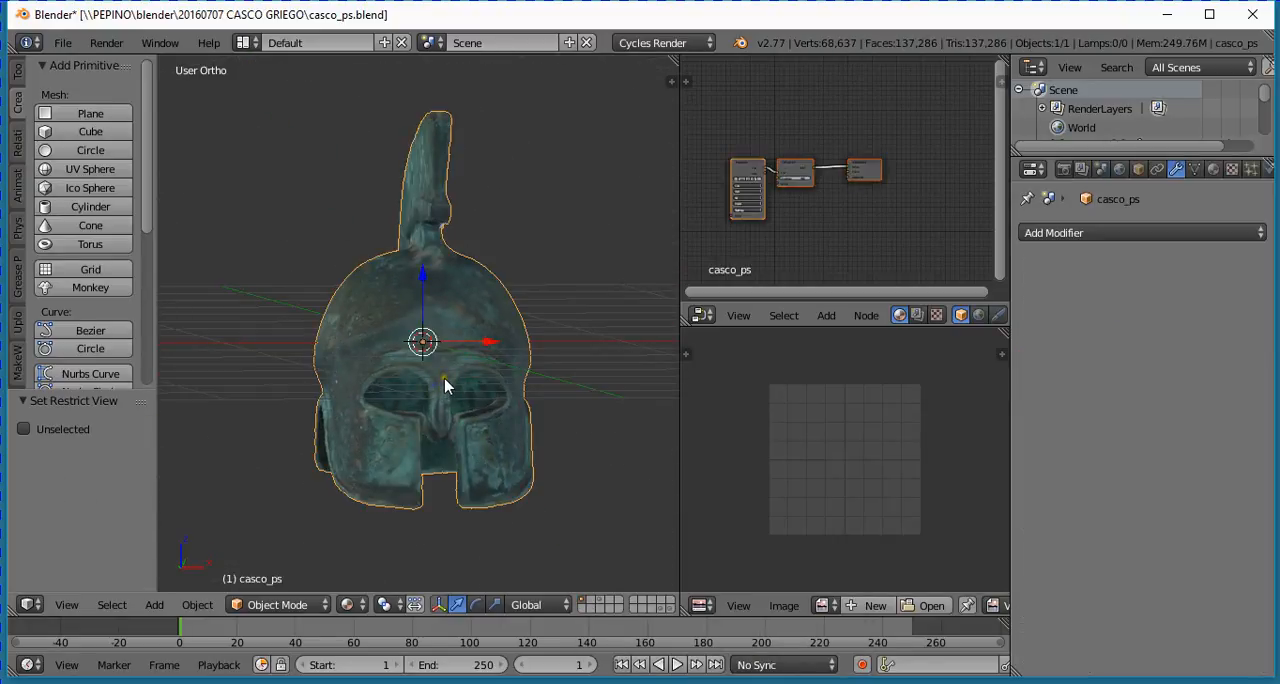
- Examine the textured helmet from the front and from oblique angles, near and far
key("KP_1")
scroll(446, 386, "down", 2)
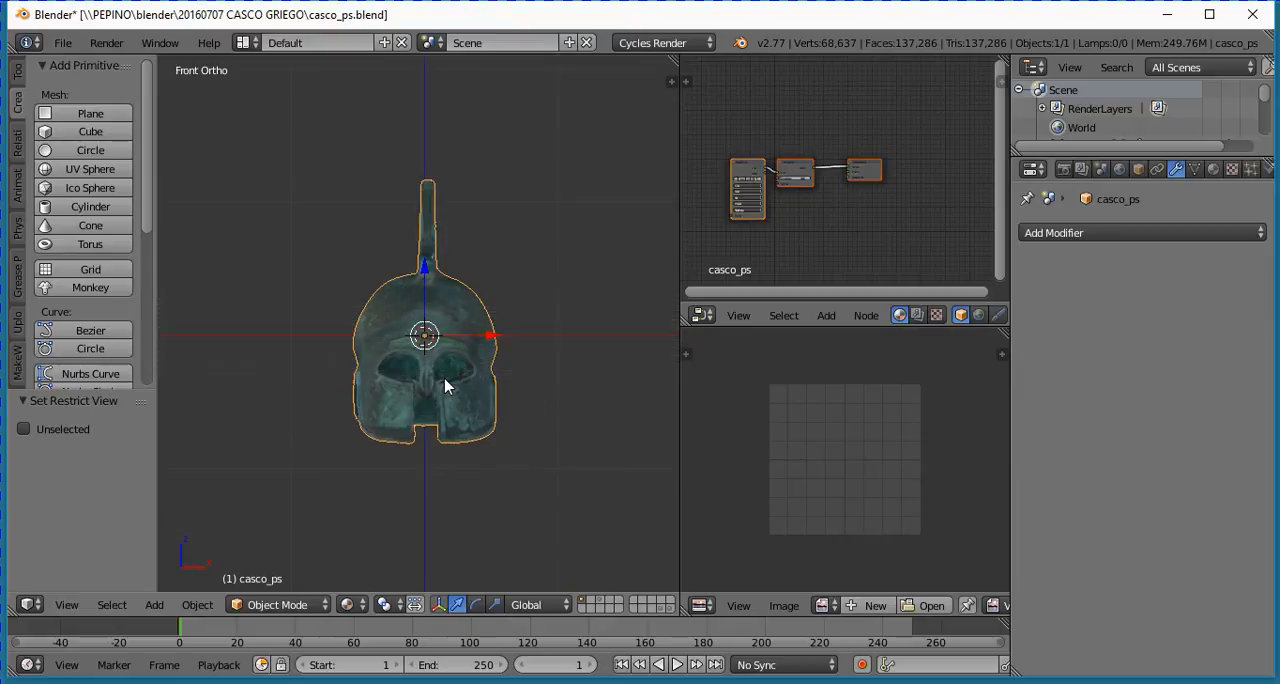
scroll(446, 386, "up", 6)
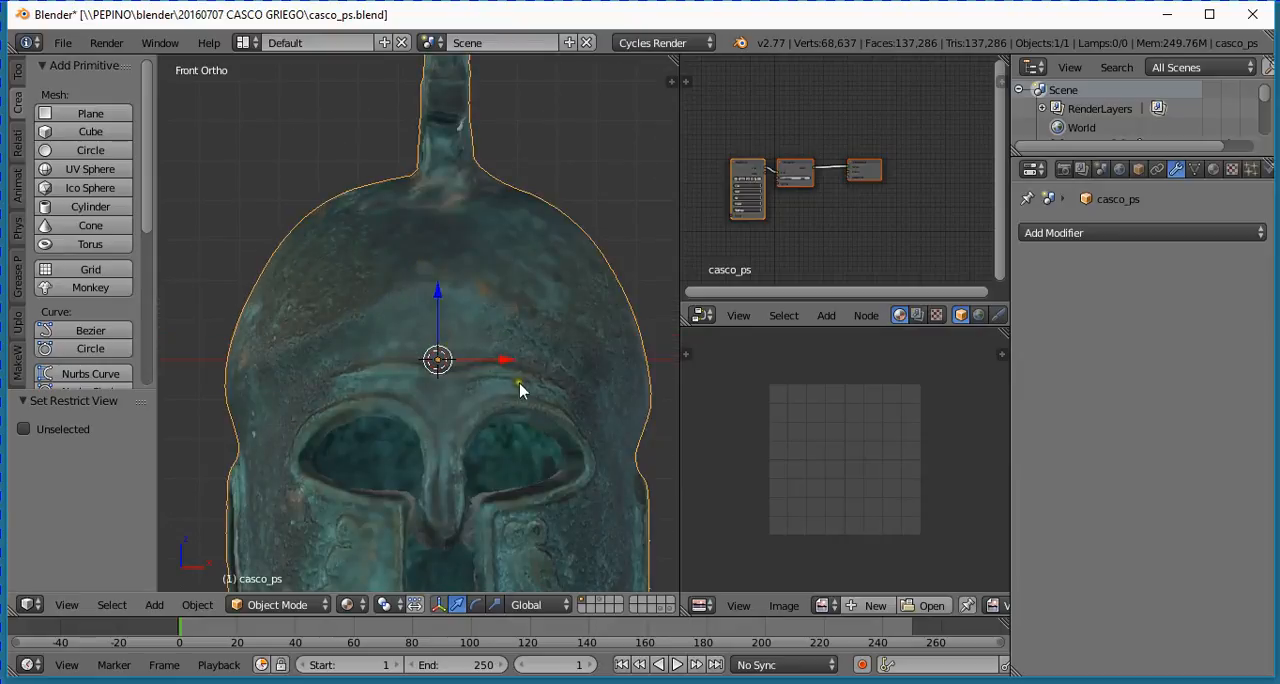
middle_click_drag(352, 408, 384, 409)
scroll(384, 409, "down", 3)
middle_click_drag(510, 438, 427, 462)
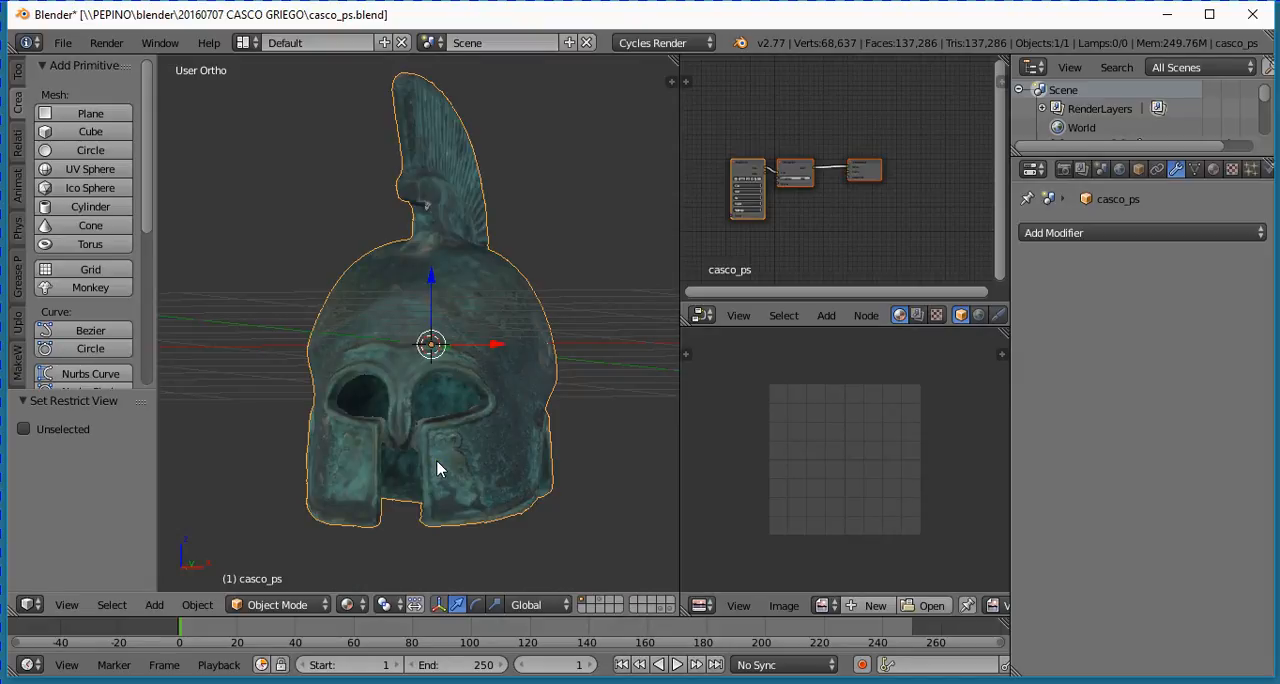
- Frame the helmet's eye and mouth openings in front view and set the viewport shading to Solid
key("KP_1")
scroll(430, 466, "up", 5)
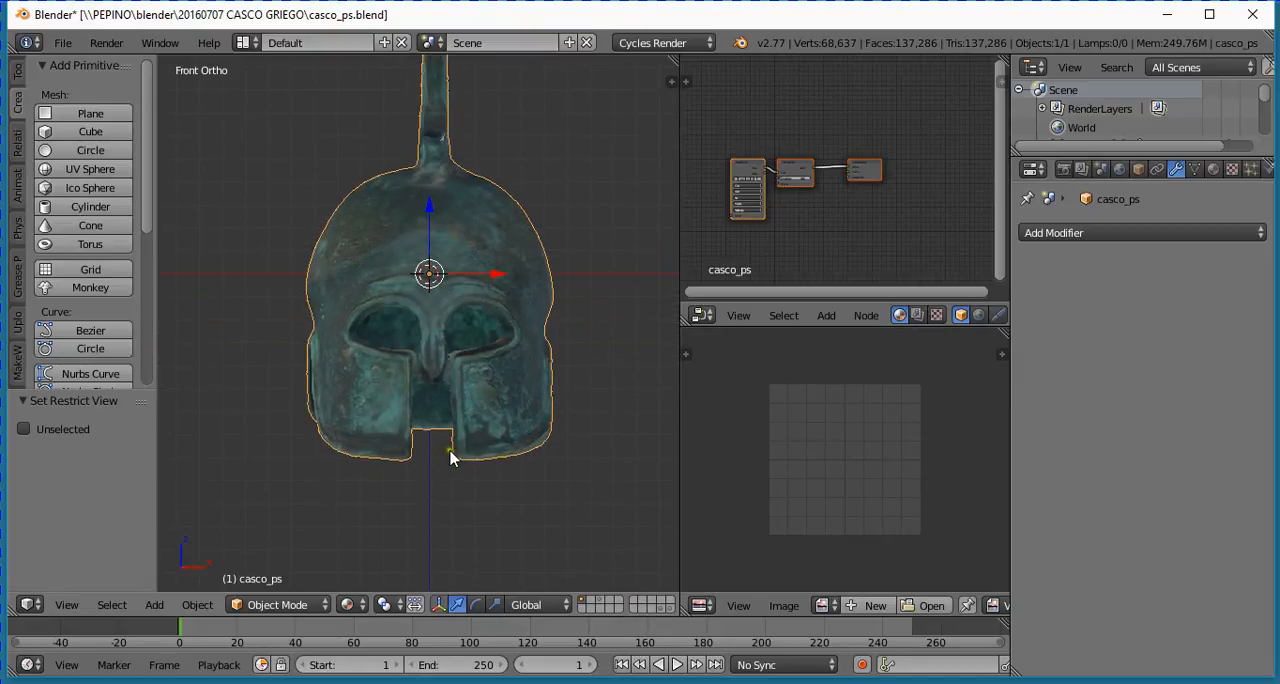
scroll(452, 456, "down", 2, "shift")
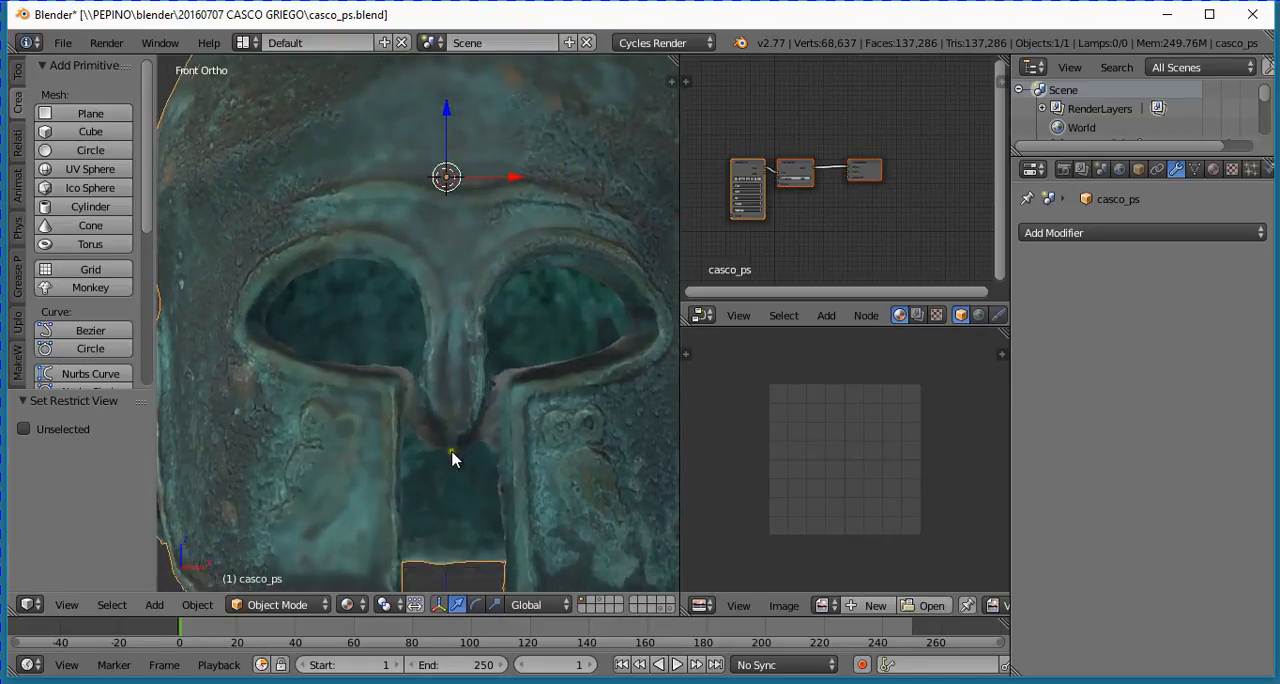
scroll(452, 456, "up", 1, "shift")
scroll(454, 461, "down", 3, "shift")
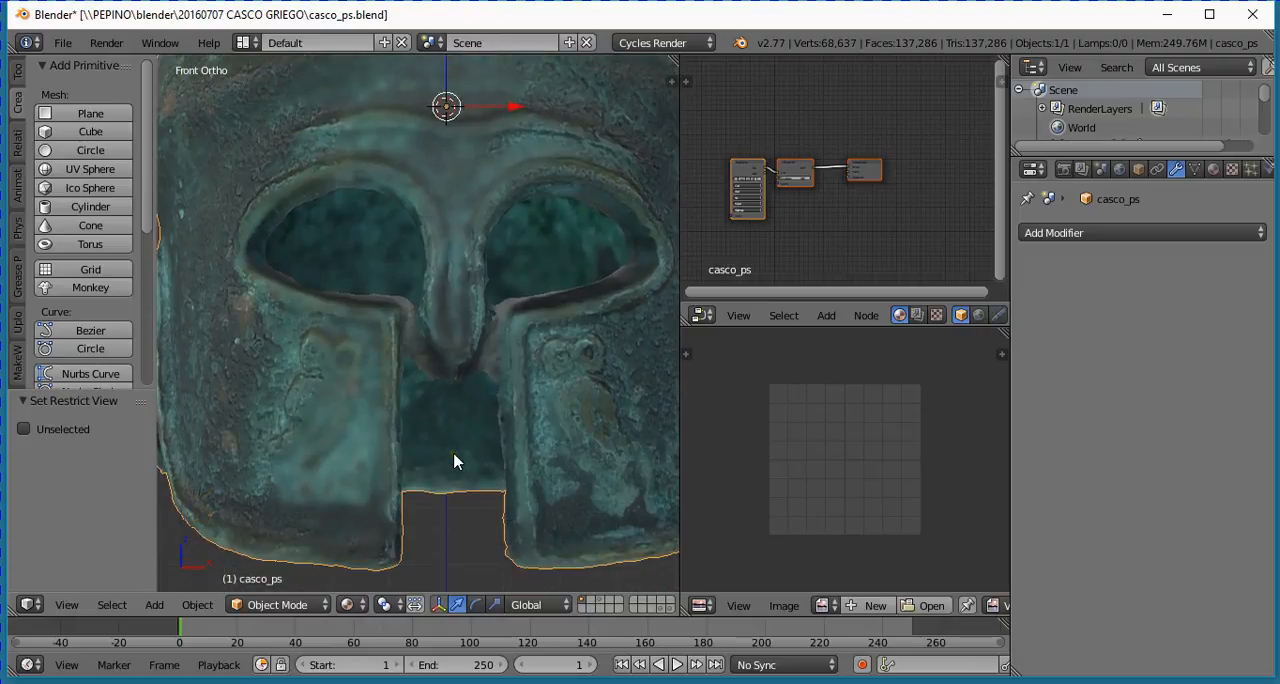
left_click(358, 604)
left_click(378, 541)
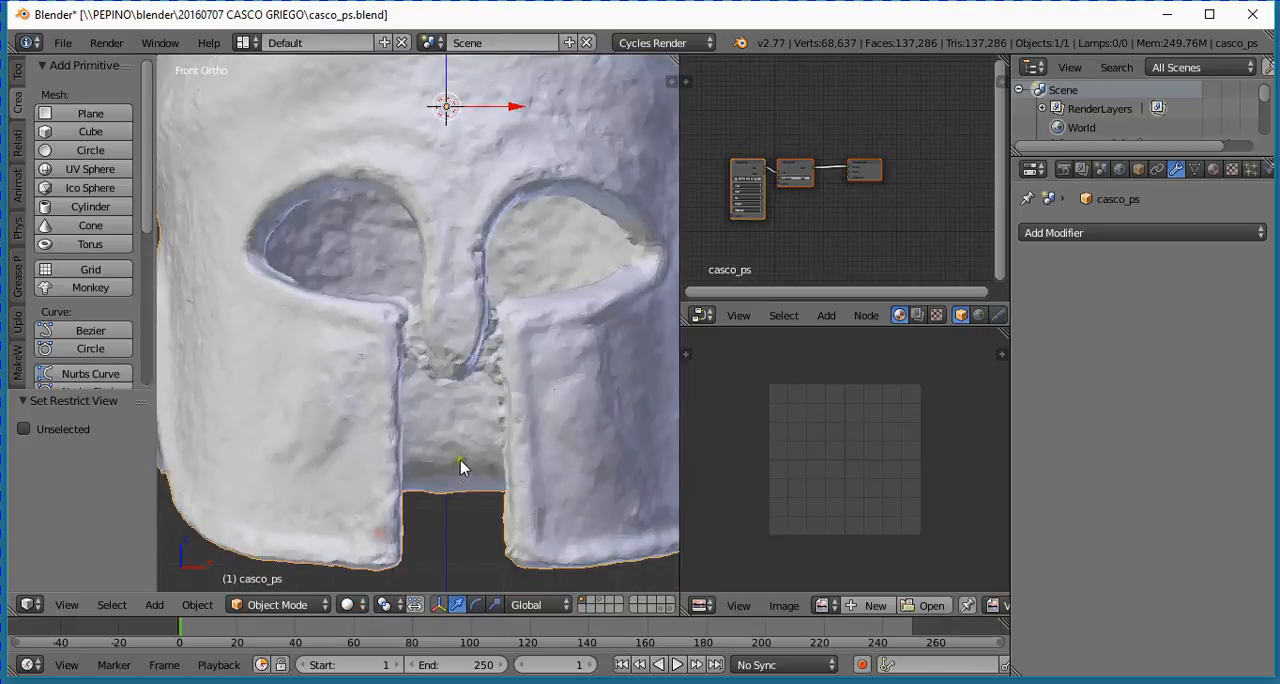
- Examine the webbed gaps between the helmet's nose guard and cheek guards close up and from slightly oblique angles
scroll(455, 459, "up", 2)
mouse_move(455, 459)
middle_mouse_down()
mouse_move(434, 474)
mouse_move(390, 443)
middle_mouse_up()
scroll(390, 443, "up", 2)
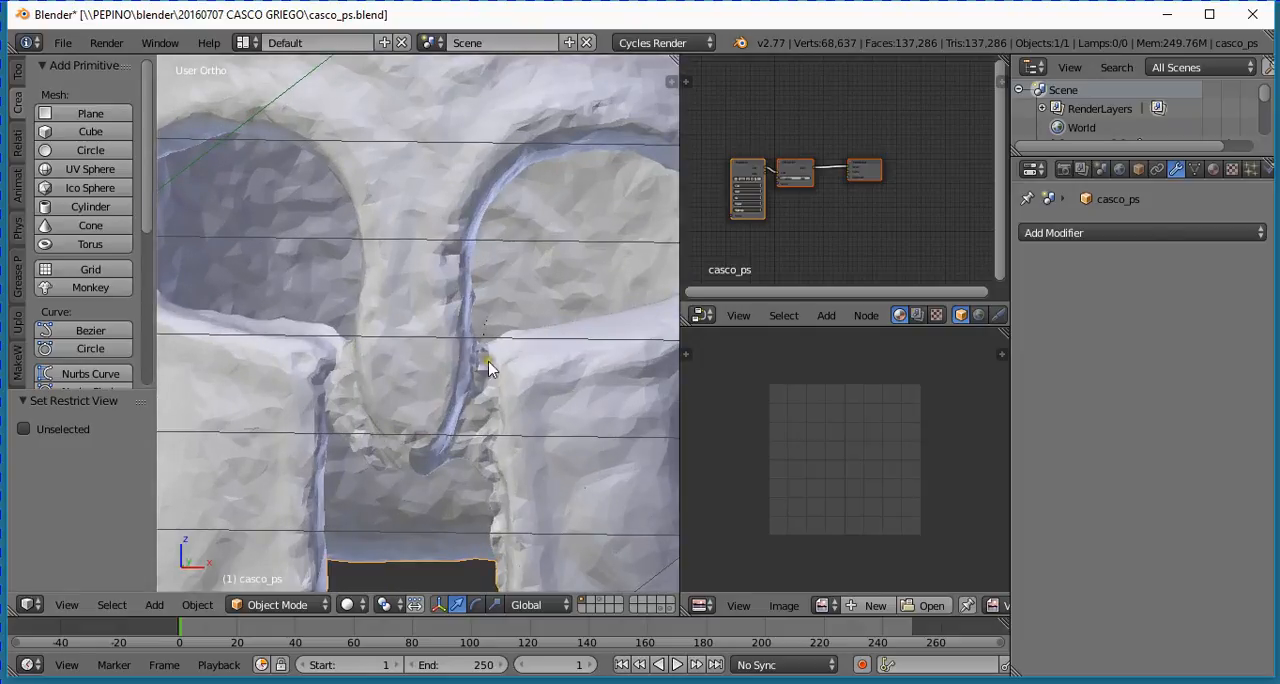
scroll(467, 449, "down", 2)
middle_click_drag(470, 455, 400, 375)
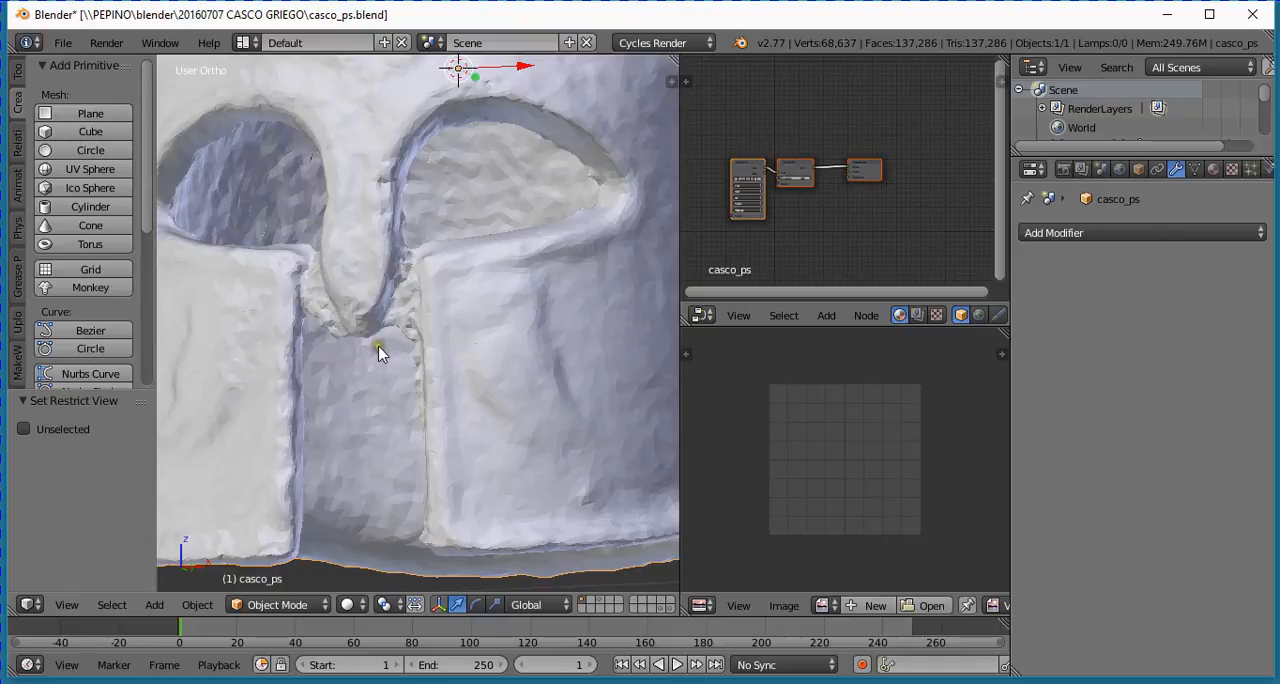
scroll(369, 346, "down", 3)
middle_click_drag(396, 367, 393, 364)
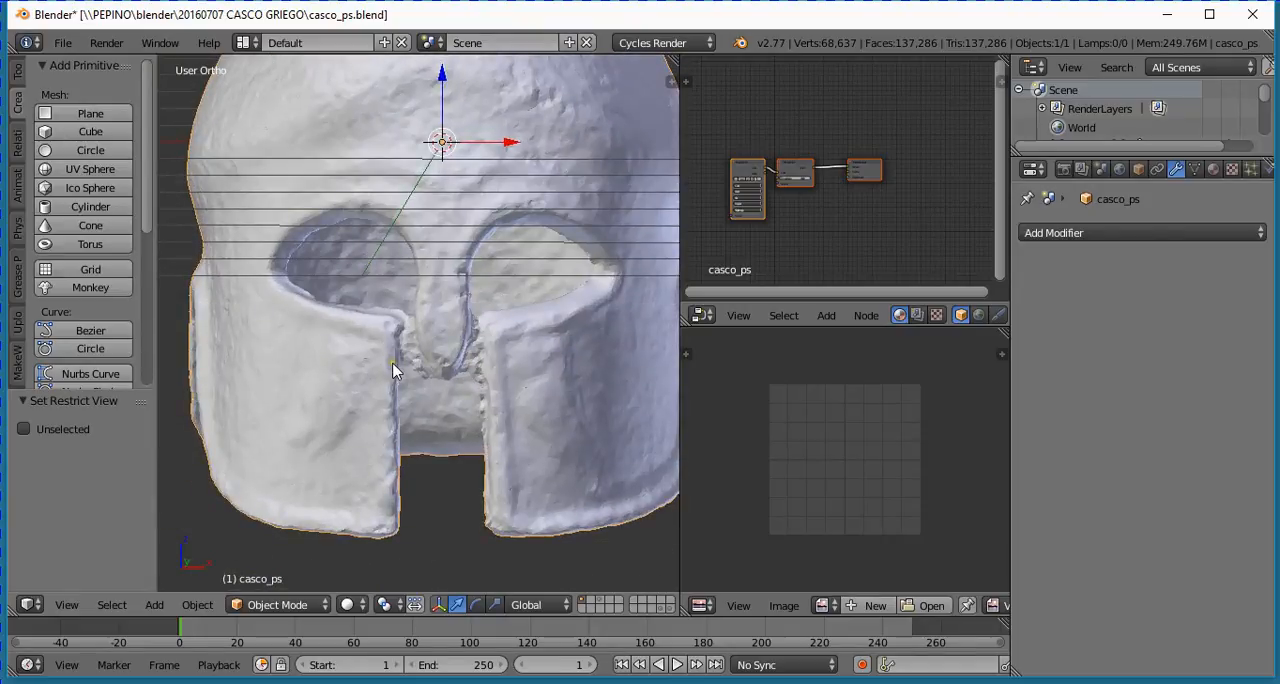
- In front view, set the 3D cursor in the gap between nose guard and cheek guard and add a plane there
key("KP_1")
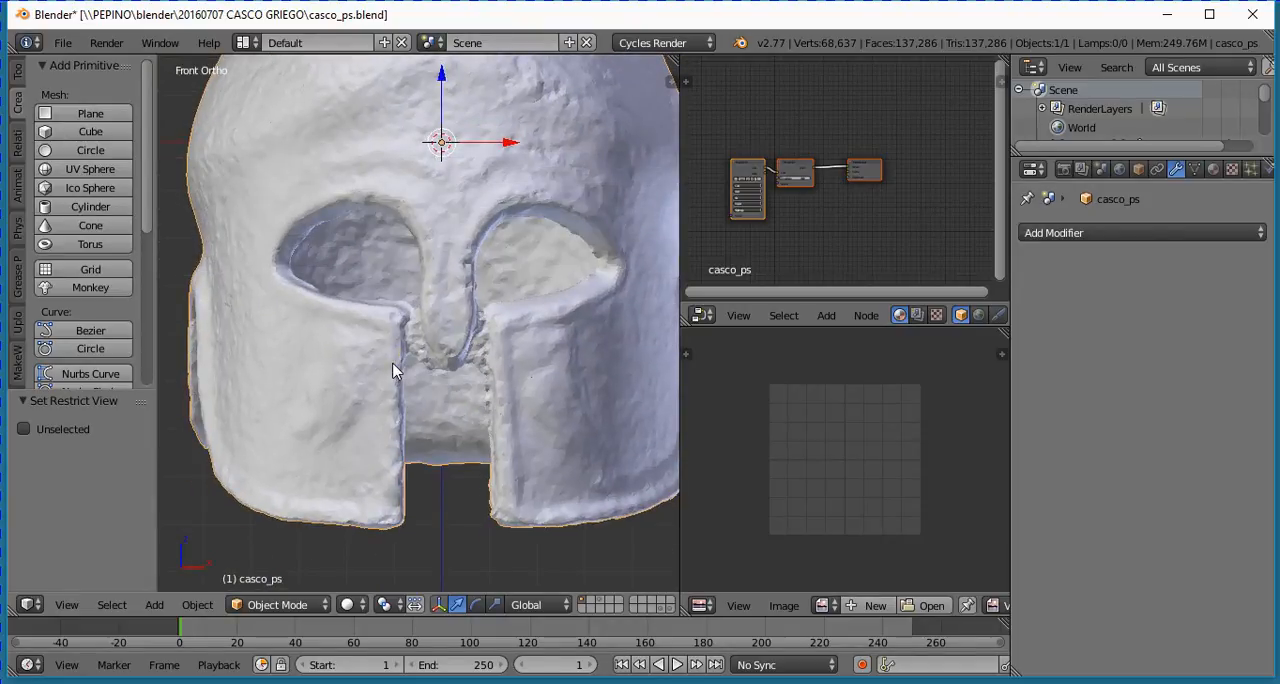
scroll(382, 361, "up", 2, "ctrl")
scroll(375, 354, "up", 3)
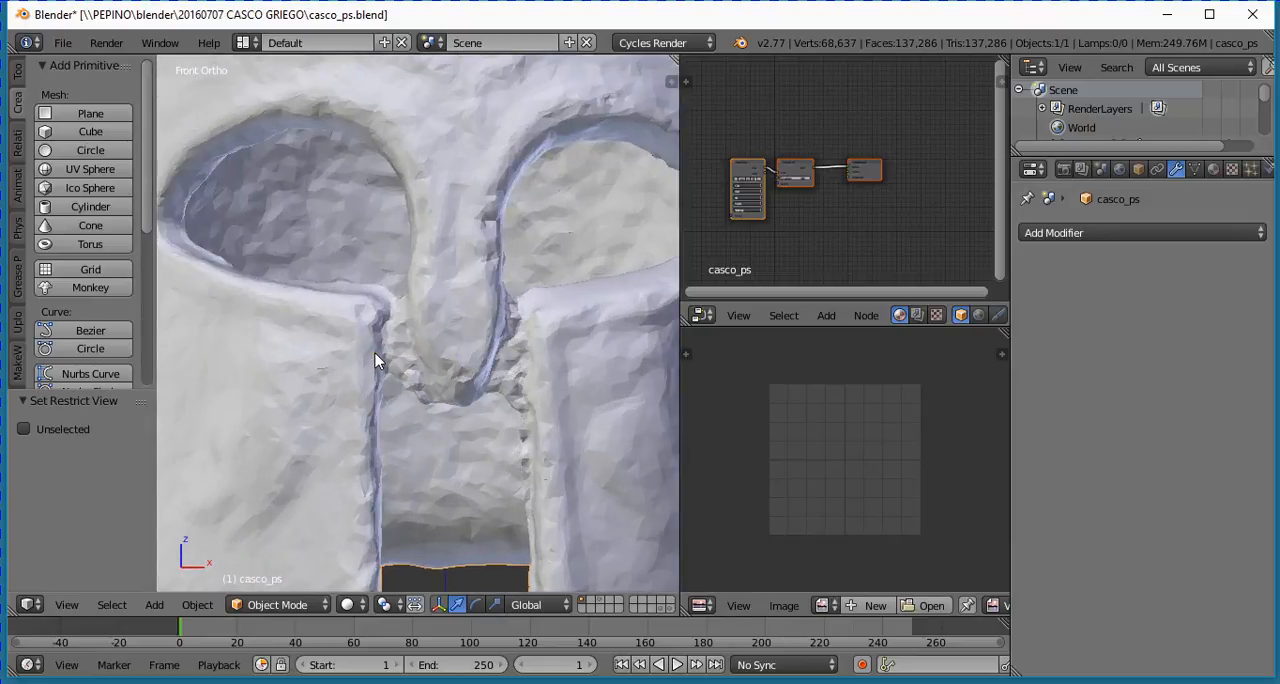
scroll(405, 374, "up", 2)
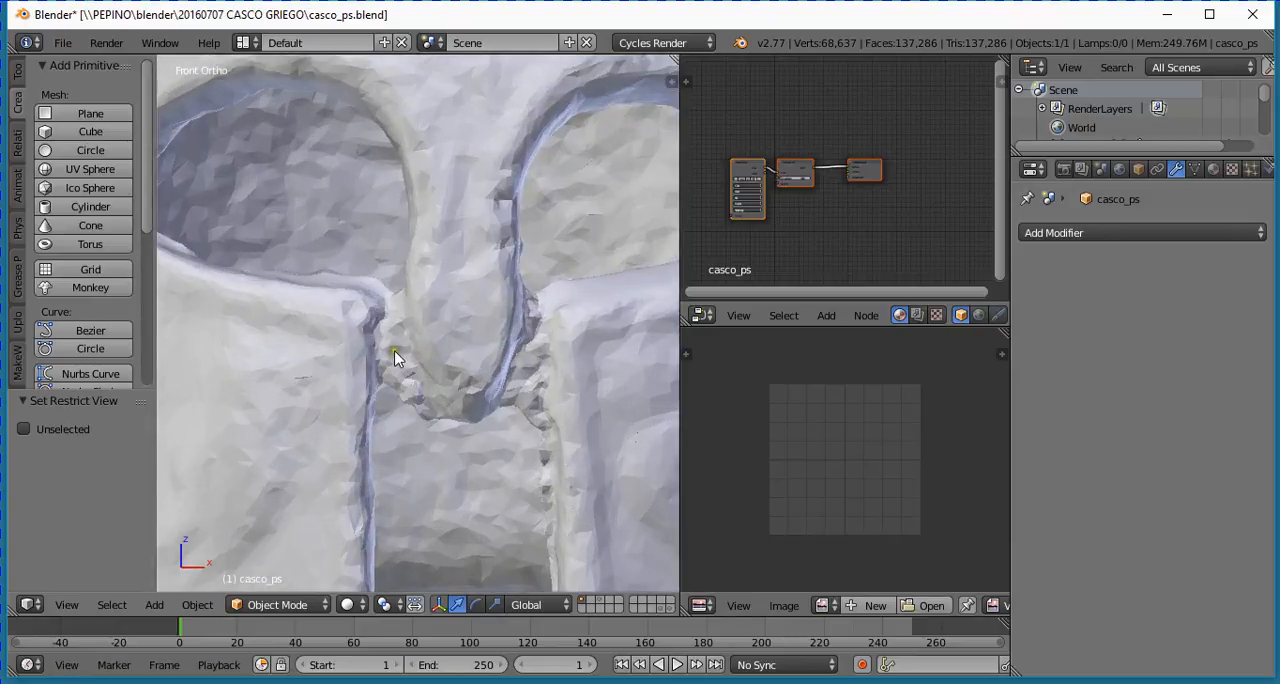
left_click(394, 350)
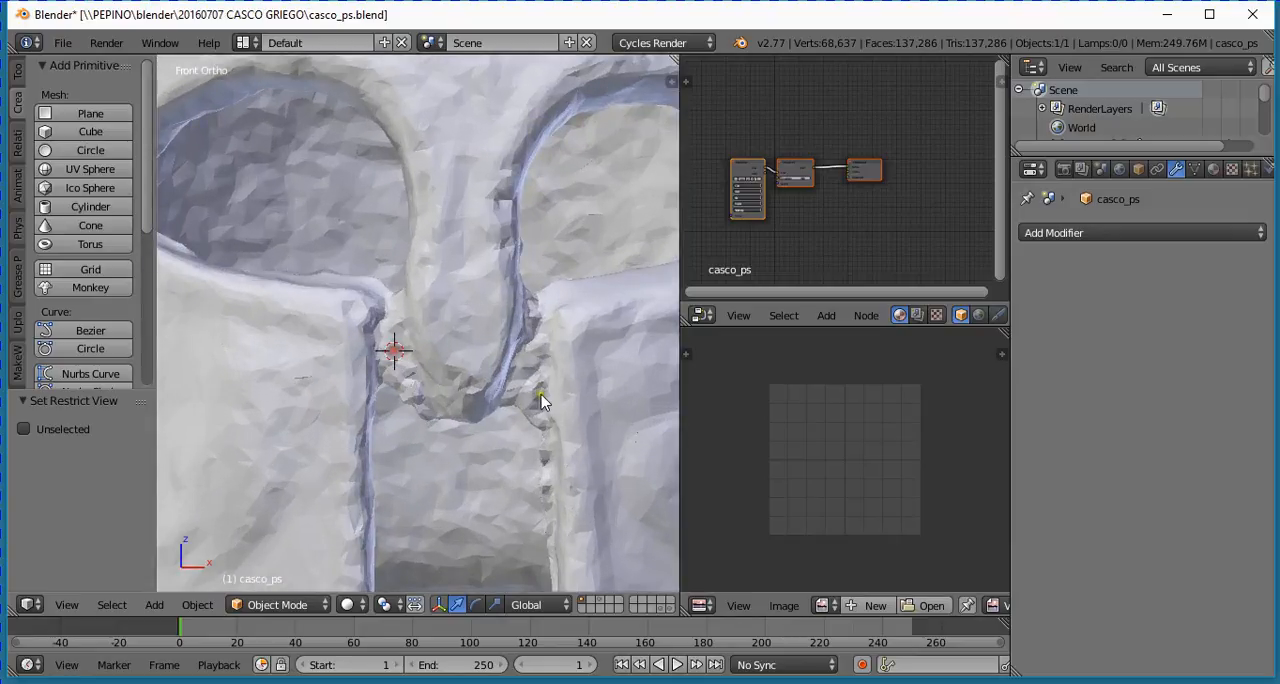
left_click(393, 353)
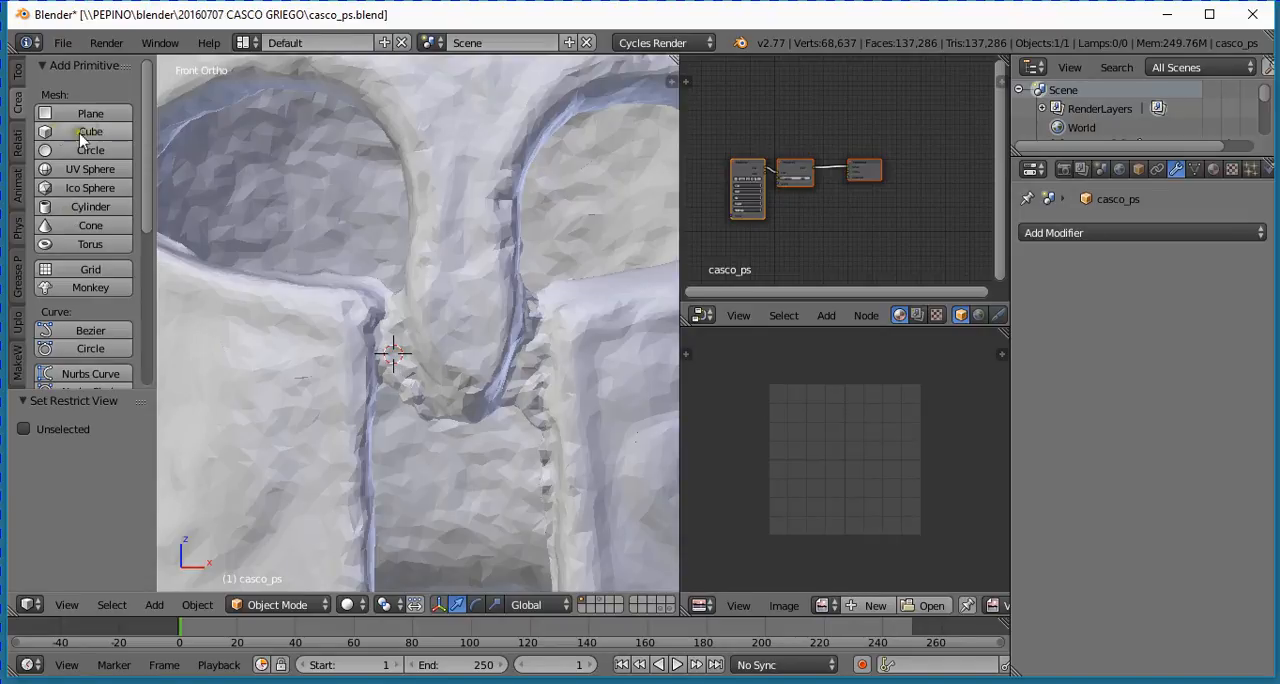
left_click(90, 113)
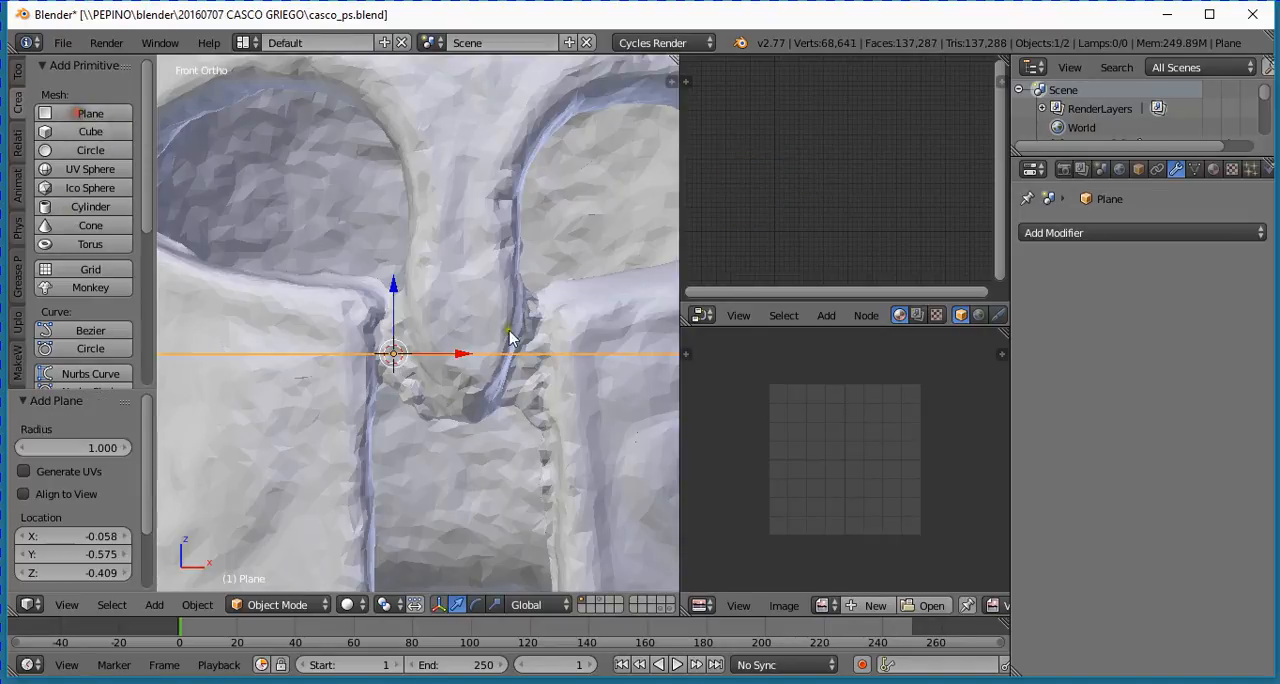
- Move the plane about -0.975 along the Y axis so it sits in front of the helmet
scroll(510, 380, "down", 4)
mouse_move(508, 420)
middle_mouse_down()
mouse_move(460, 390)
mouse_move(508, 434)
mouse_move(494, 418)
middle_mouse_up()
scroll(494, 418, "down", 3)
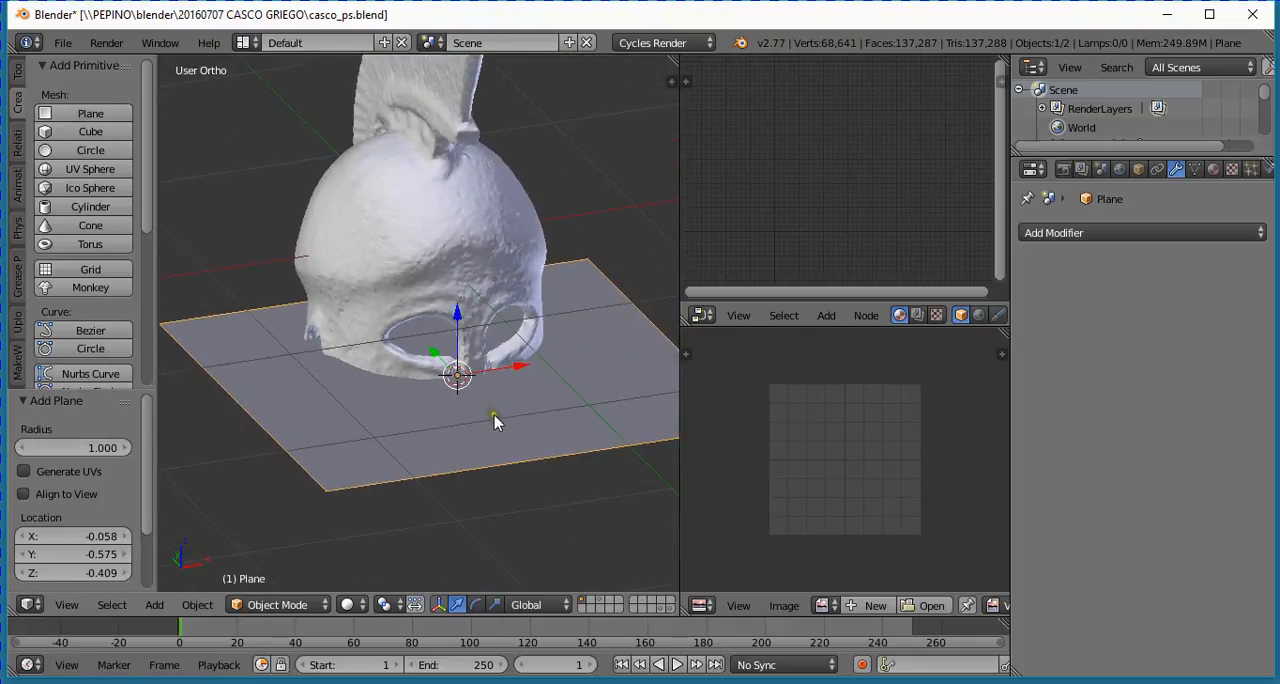
left_click_drag(440, 357, 613, 497)
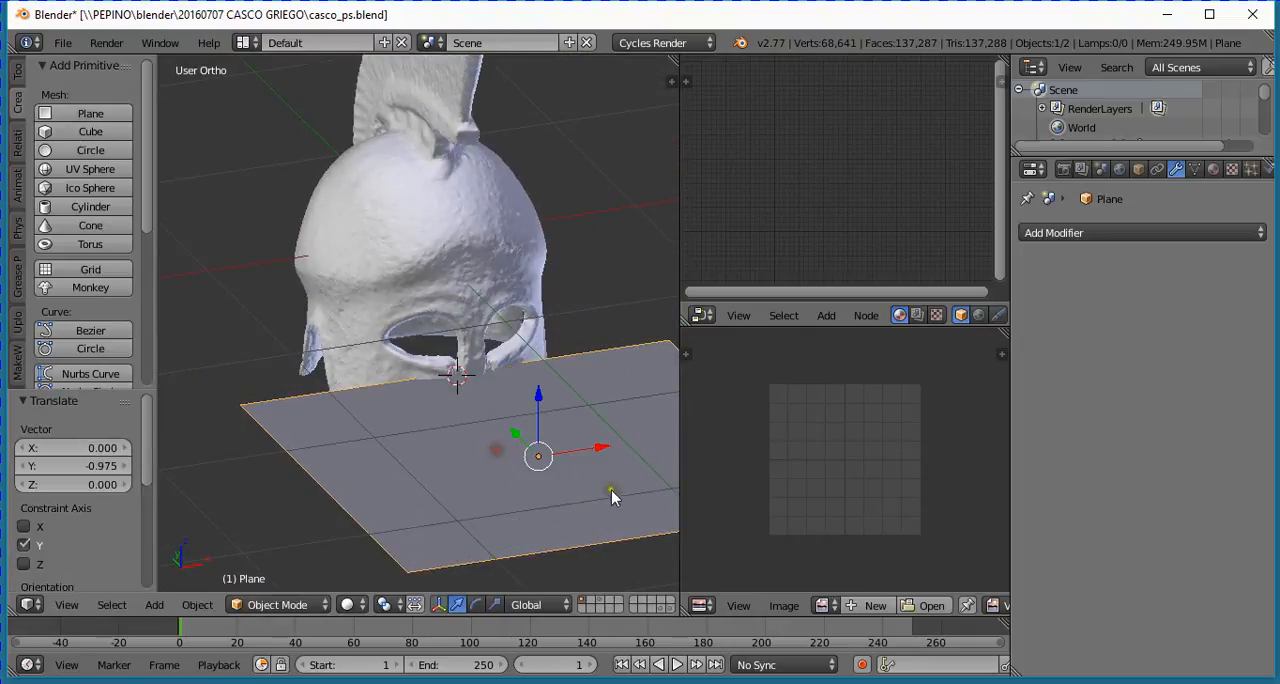
scroll(484, 488, "down", 2)
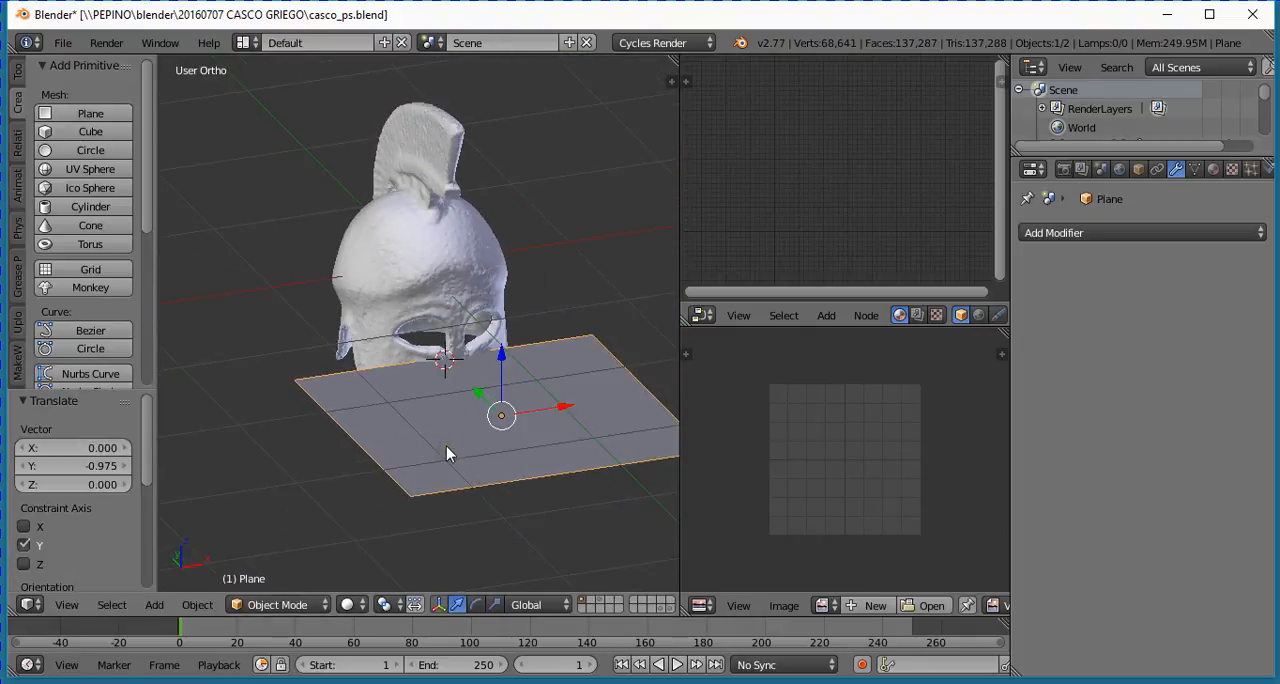
- Enter Edit Mode on the plane and delete all its vertices
key("Tab")
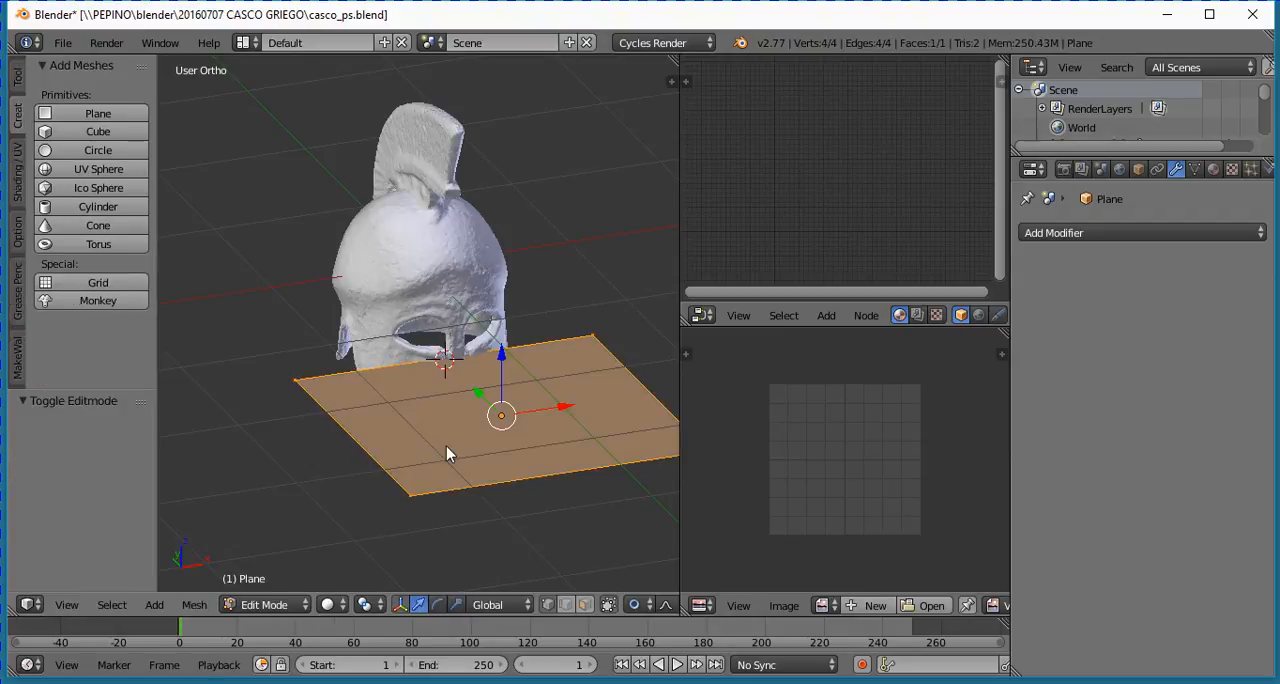
key("x")
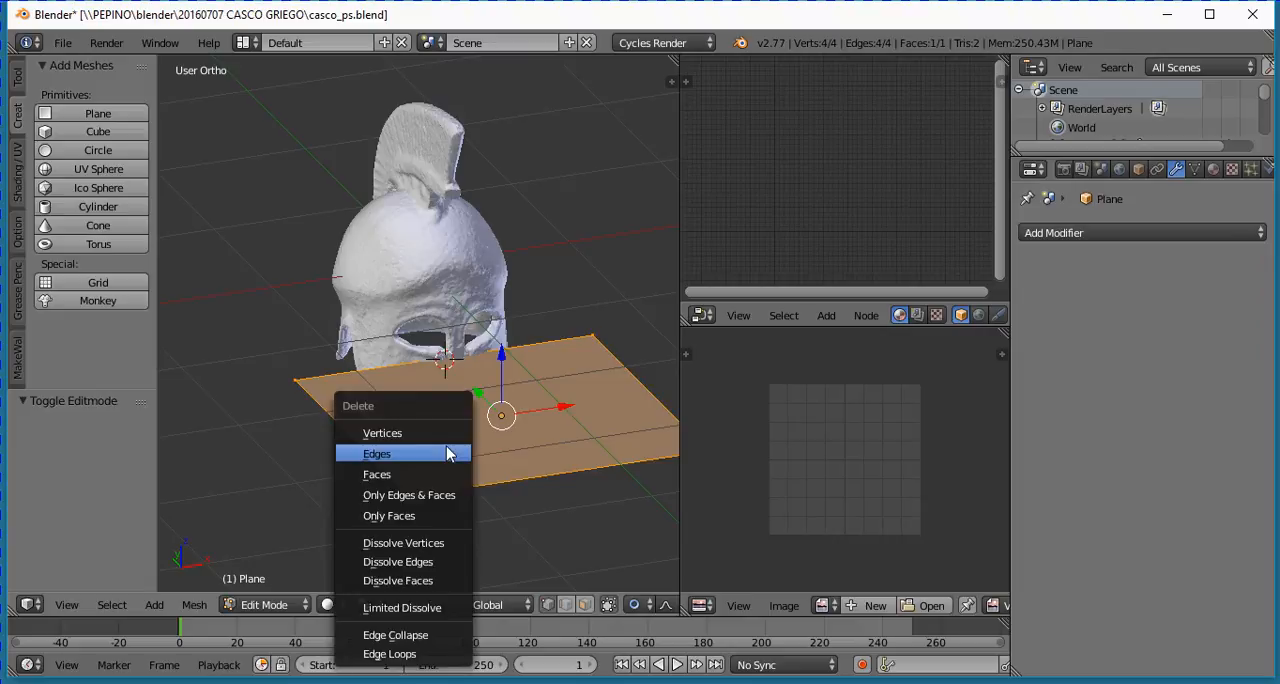
left_click(408, 433)
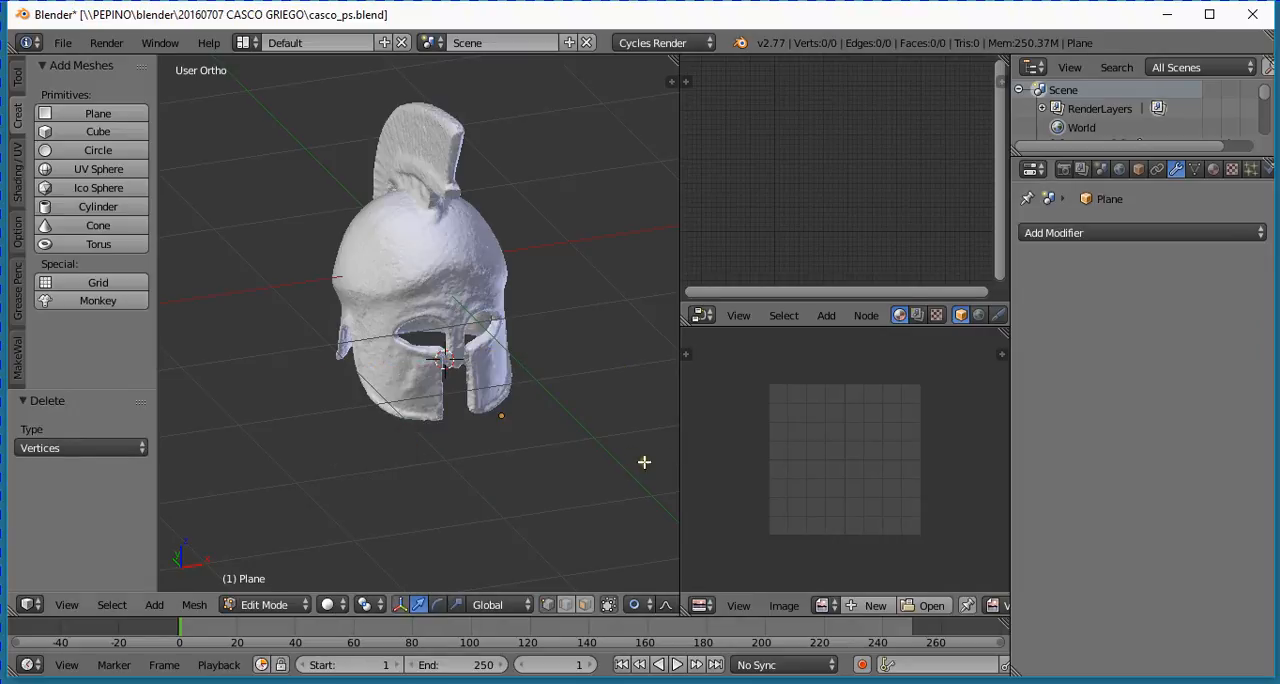
- Examine the empty plane object's origin in front of the helmet and the nearby mouth opening, near and far
scroll(620, 480, "up", 4)
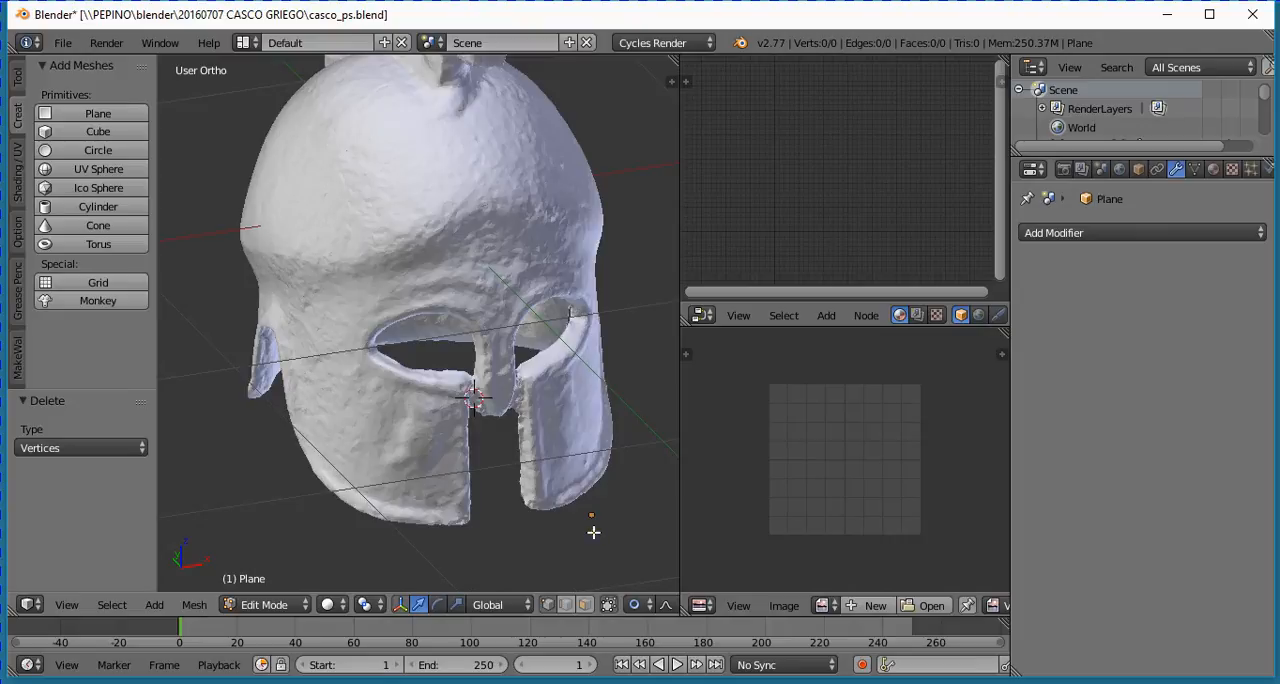
scroll(594, 532, "up", 4, "ctrl")
scroll(556, 561, "down", 6, "shift")
scroll(505, 404, "up", 1)
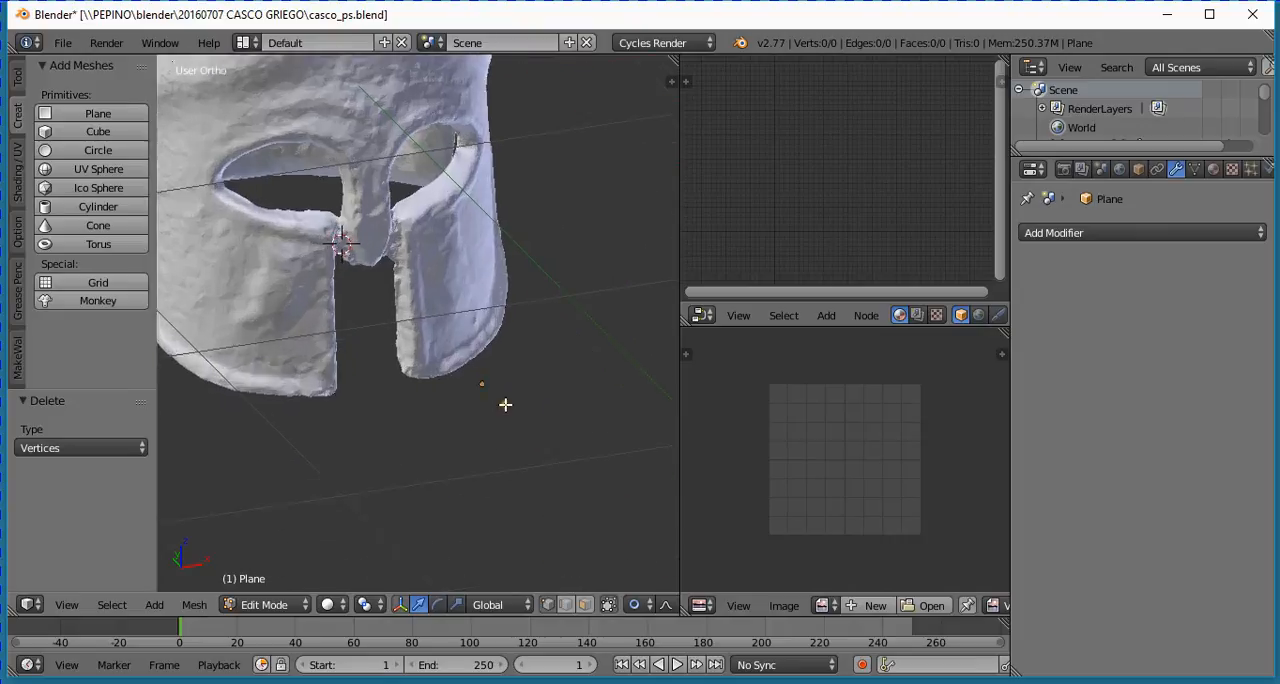
scroll(505, 404, "up", 3)
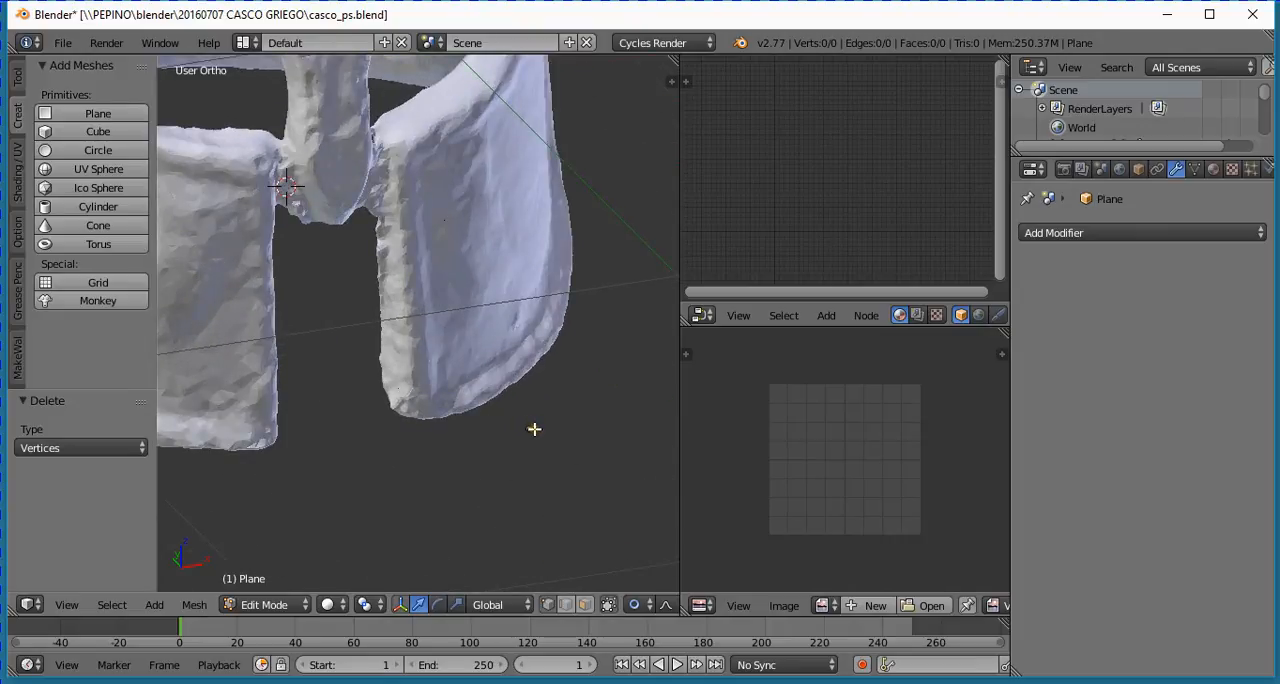
scroll(499, 400, "down", 1)
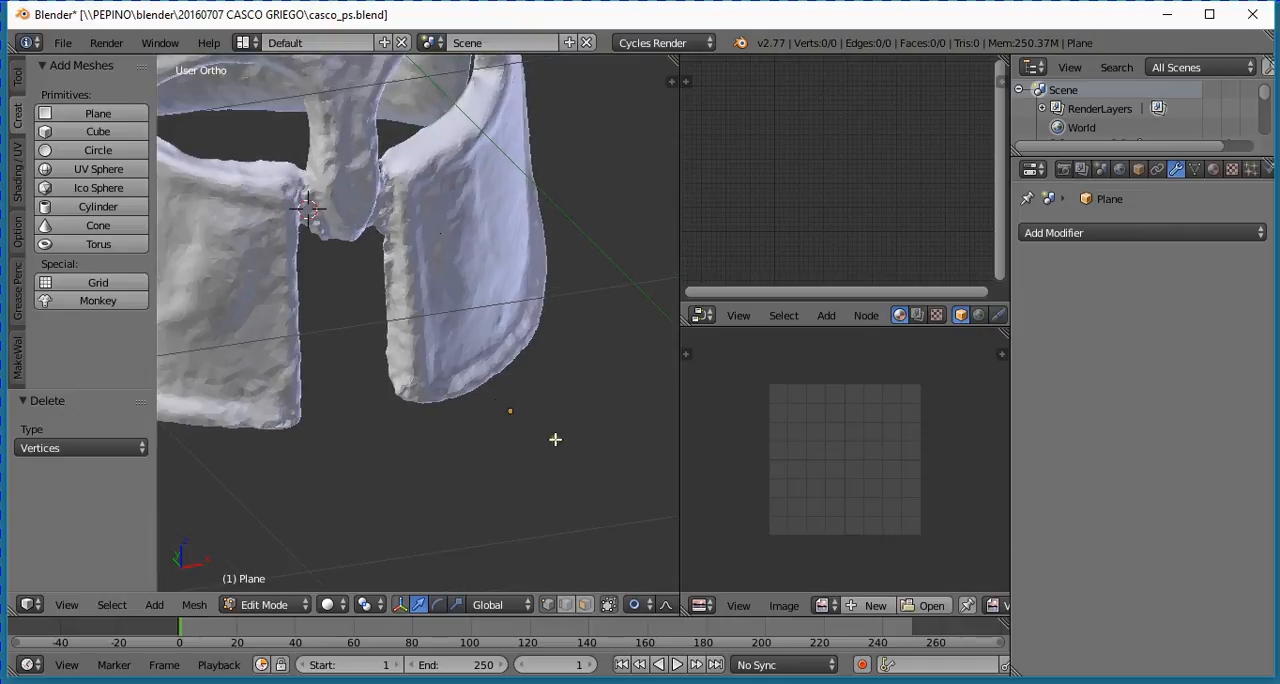
scroll(555, 439, "down", 2)
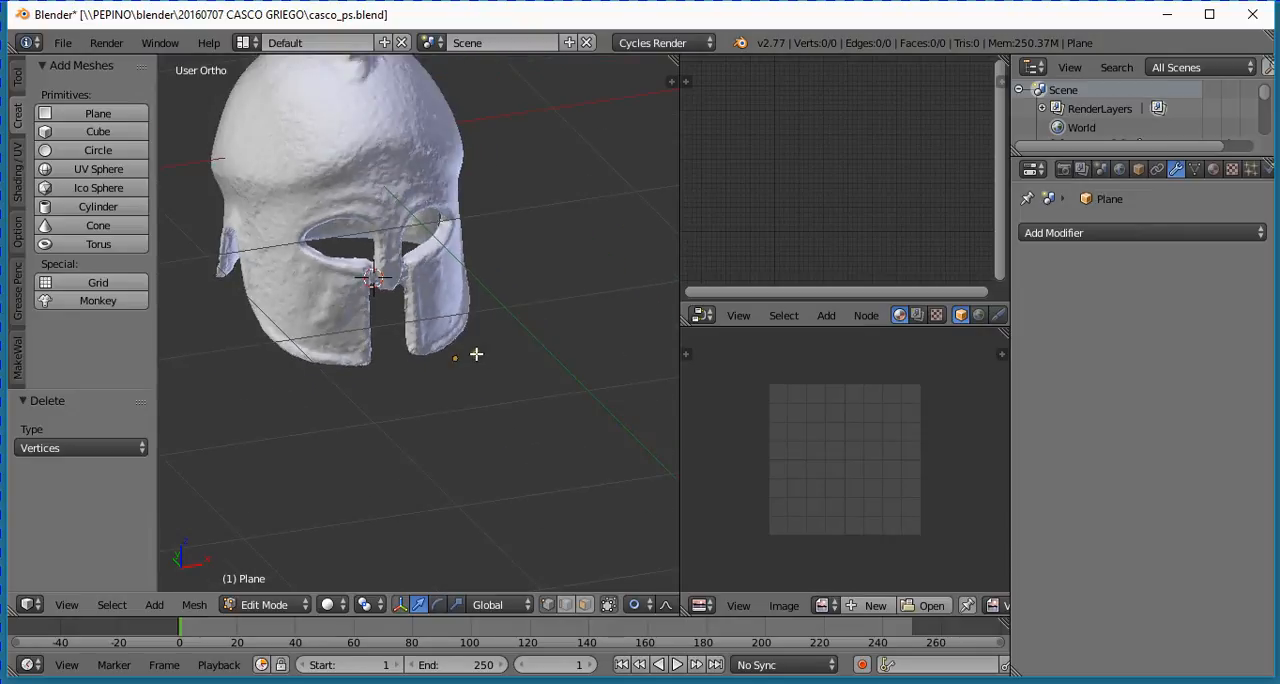
scroll(476, 355, "down", 2)
scroll(476, 357, "up", 1)
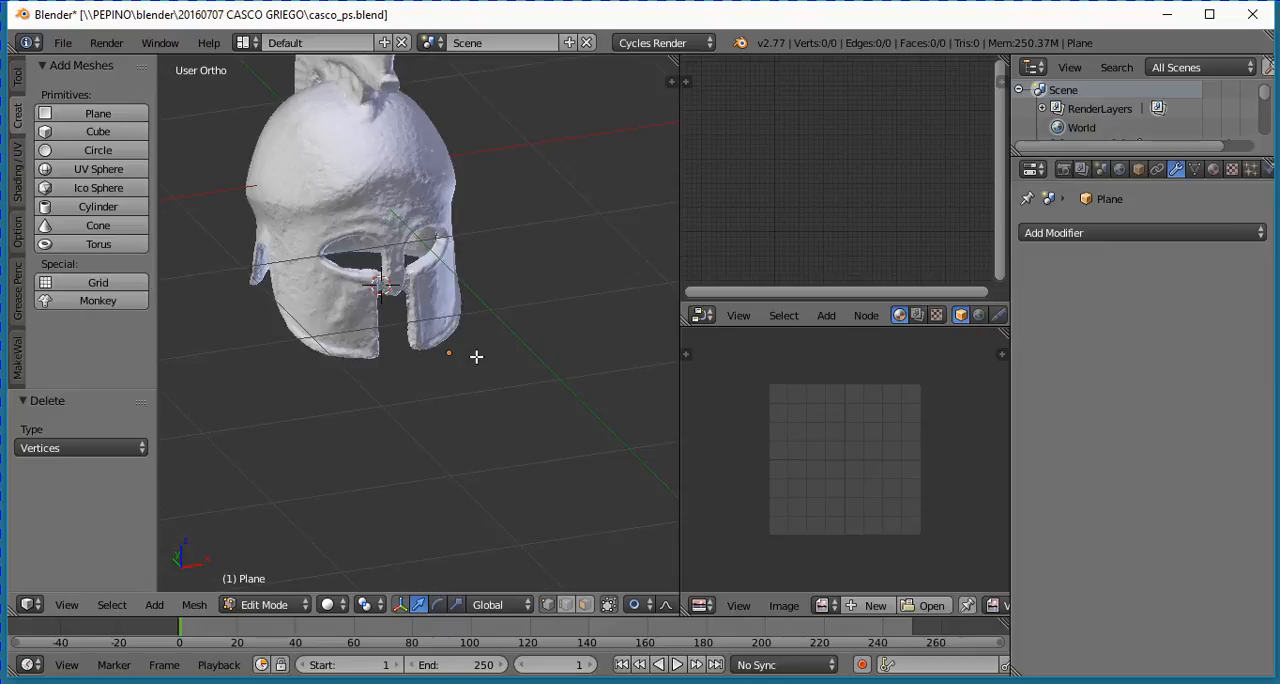
- In front view, place a first vertex on the cheek guard's inner edge, just below its upper corner beside the 3D cursor
key("KP_1")
scroll(514, 125, "up", 4)
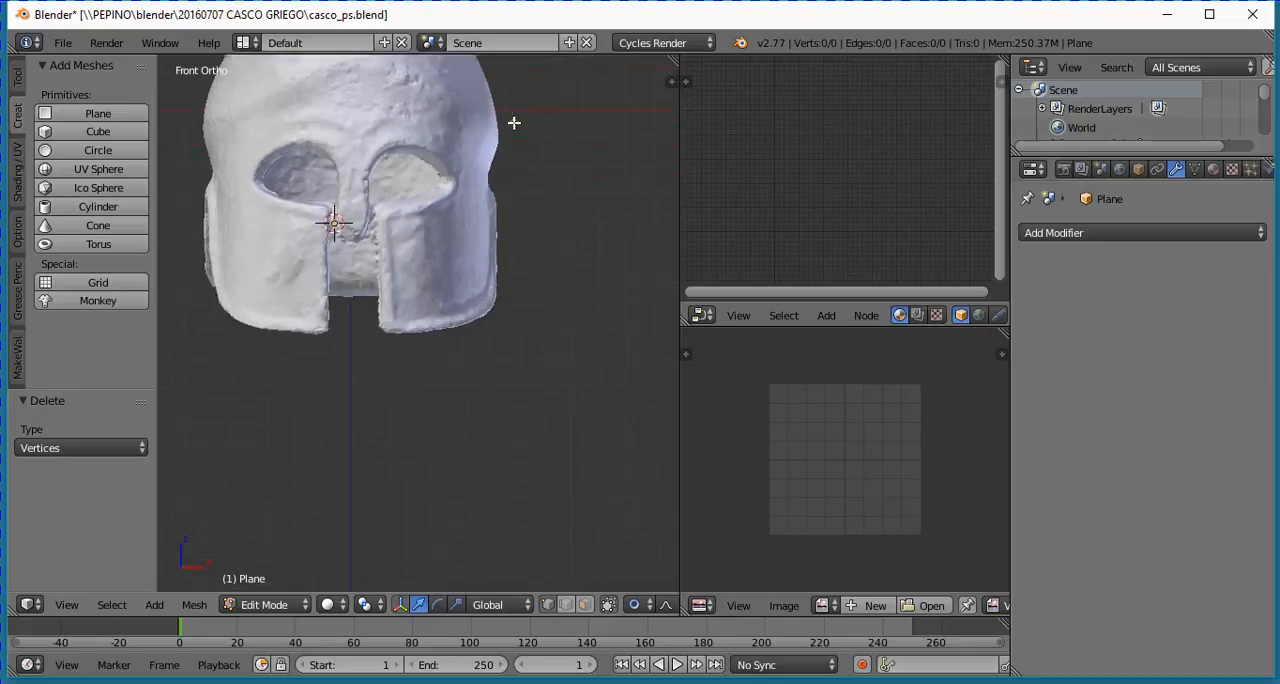
scroll(497, 183, "up", 5, "shift")
scroll(501, 189, "down", 6, "ctrl")
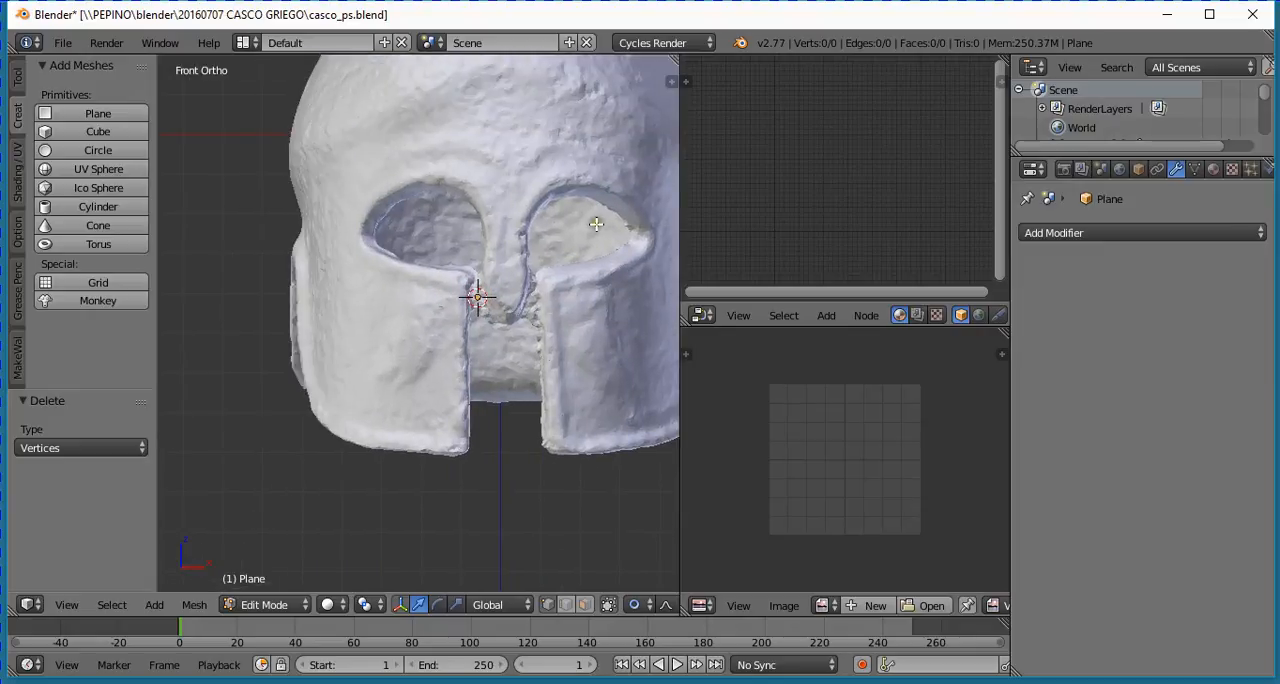
scroll(596, 223, "up", 4)
scroll(582, 218, "up", 6, "ctrl")
scroll(376, 274, "up", 2)
scroll(376, 274, "down", 3, "ctrl")
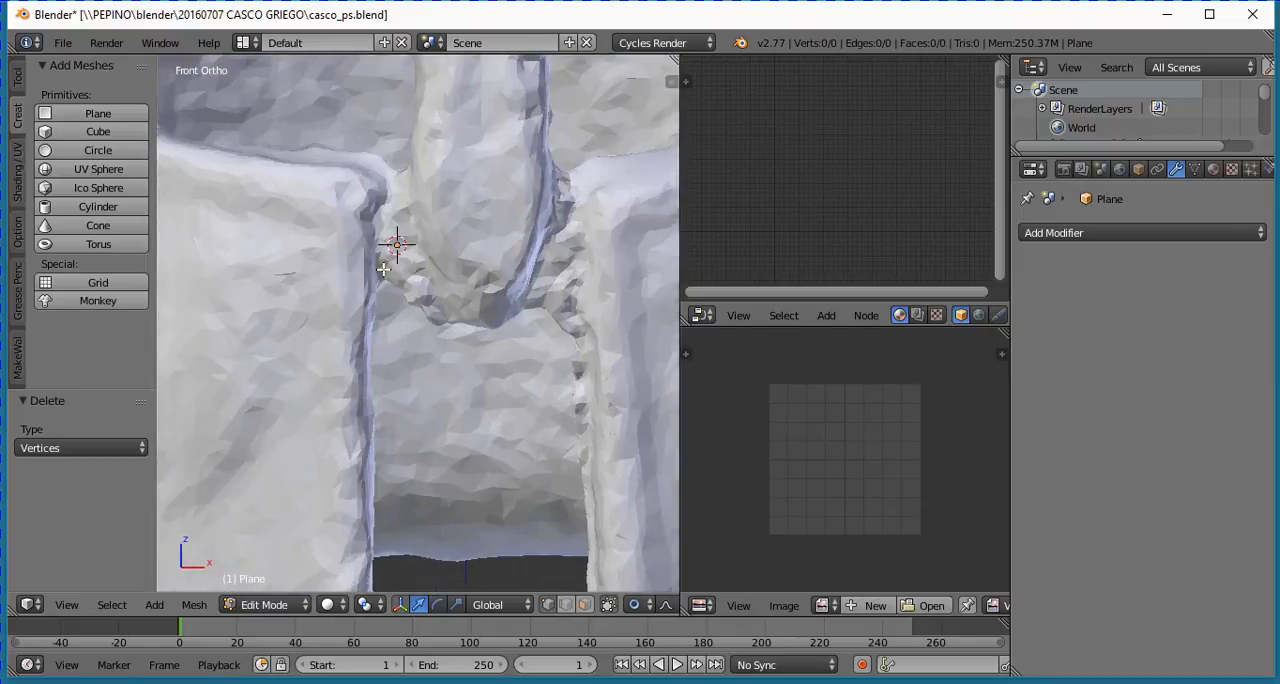
scroll(411, 247, "up", 2)
scroll(477, 258, "up", 4, "shift")
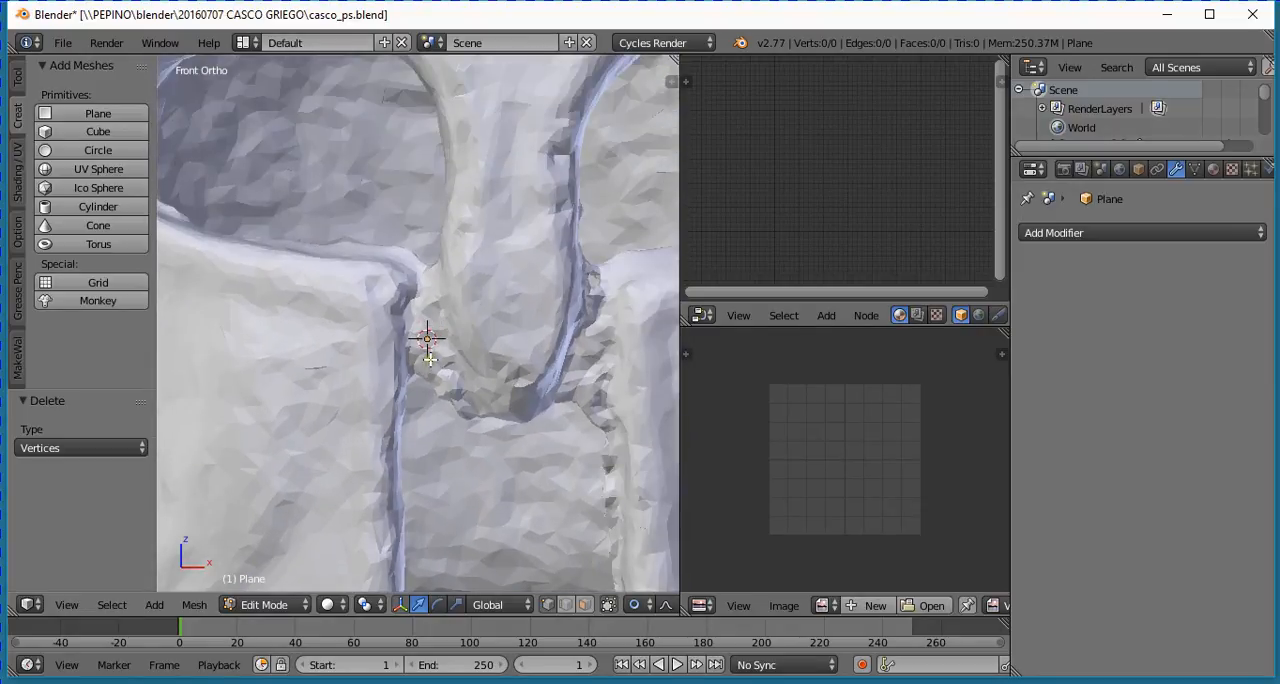
left_click(405, 312, "ctrl")
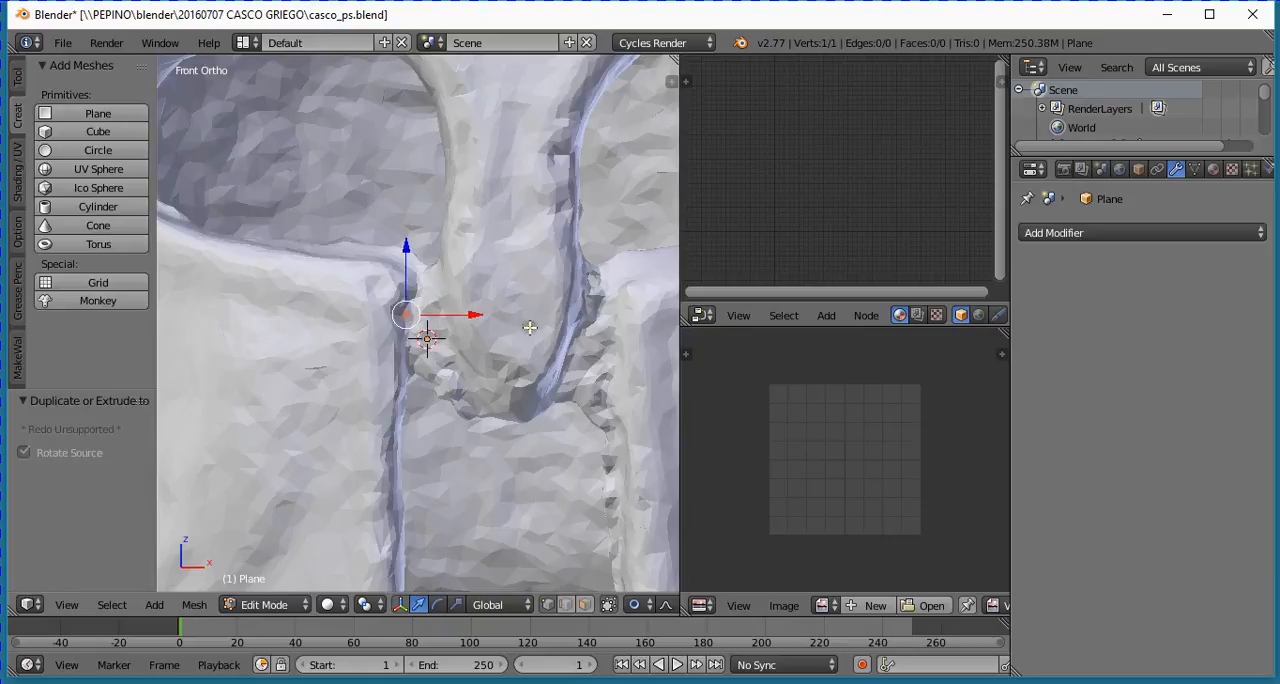
- Extrude four successive vertices from the first one, tracing upward around the cheek guard's upper inner corner
scroll(445, 335, "up", 3)
scroll(445, 335, "up", 3)
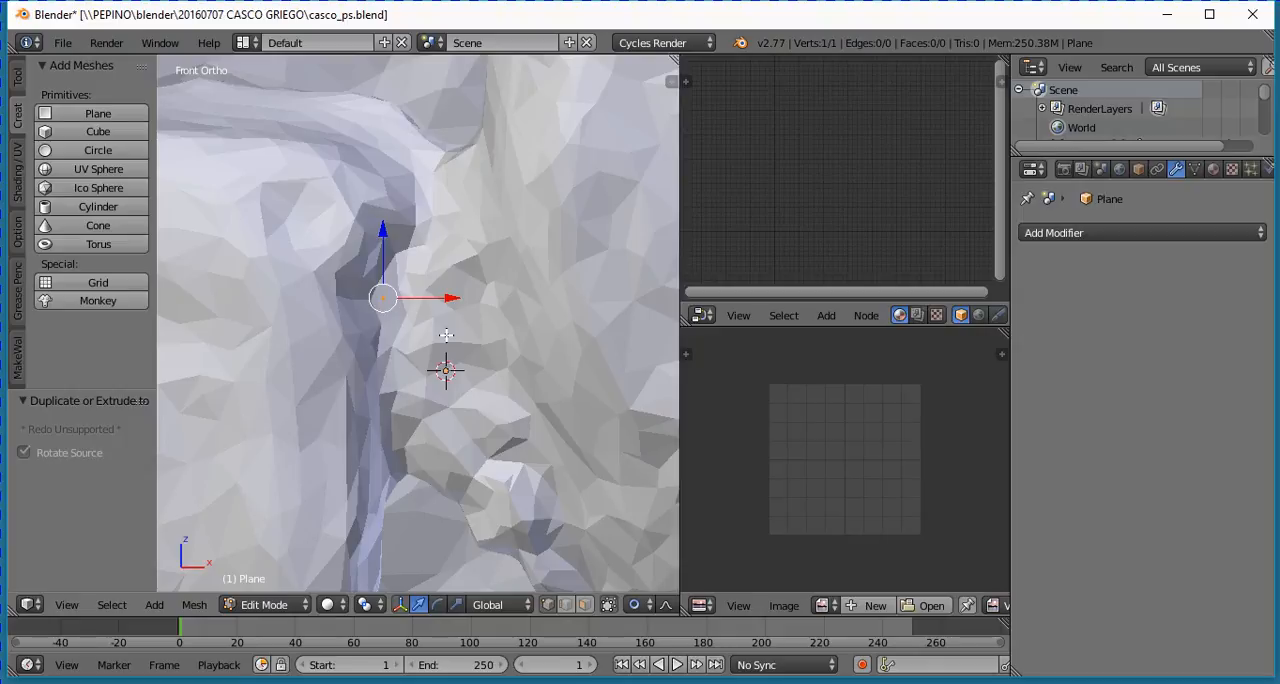
scroll(446, 335, "down", 4)
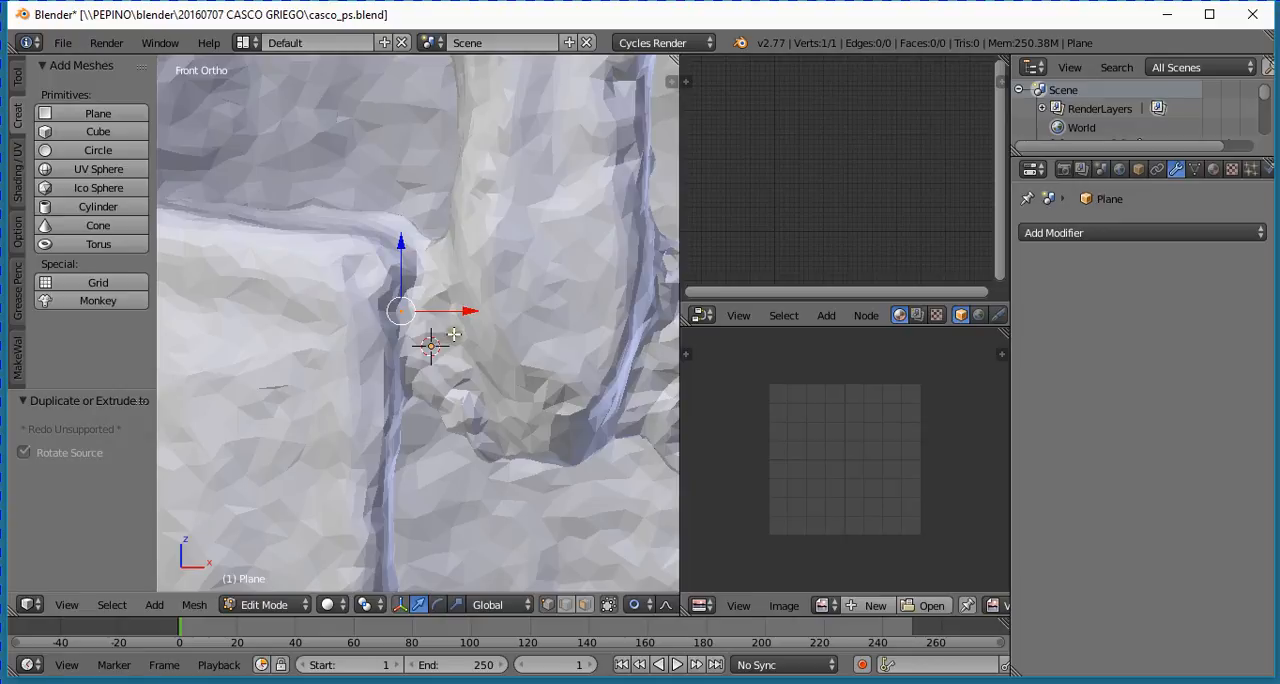
key("e")
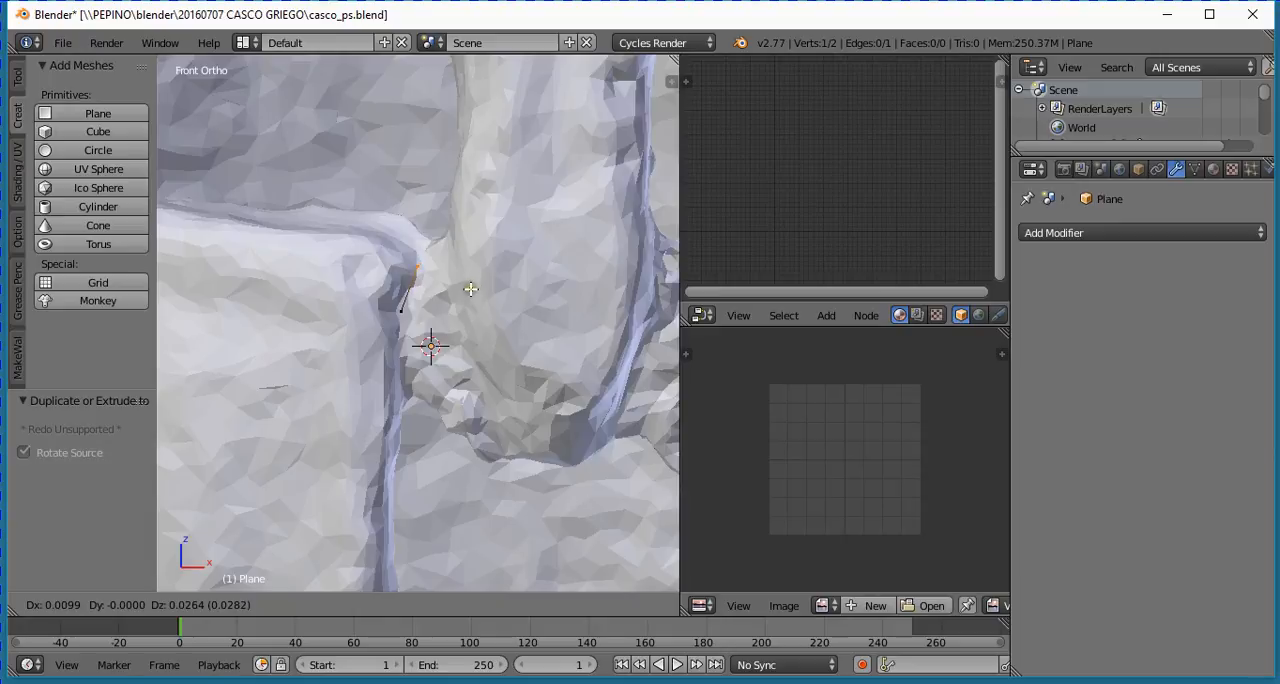
left_click(474, 292)
key("e")
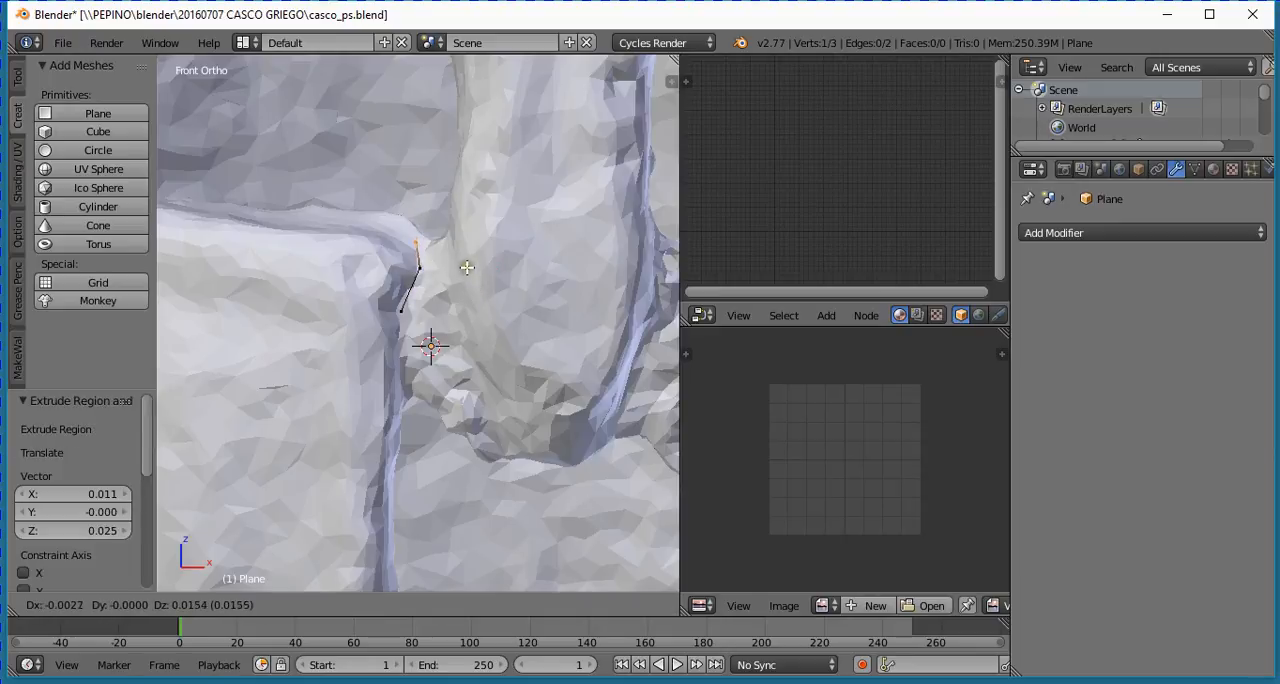
left_click(468, 262)
key("e")
left_click(459, 245)
key("e")
left_click(466, 228)
- Extrude three more vertices across to the nose guard and down along its near edge
key("e")
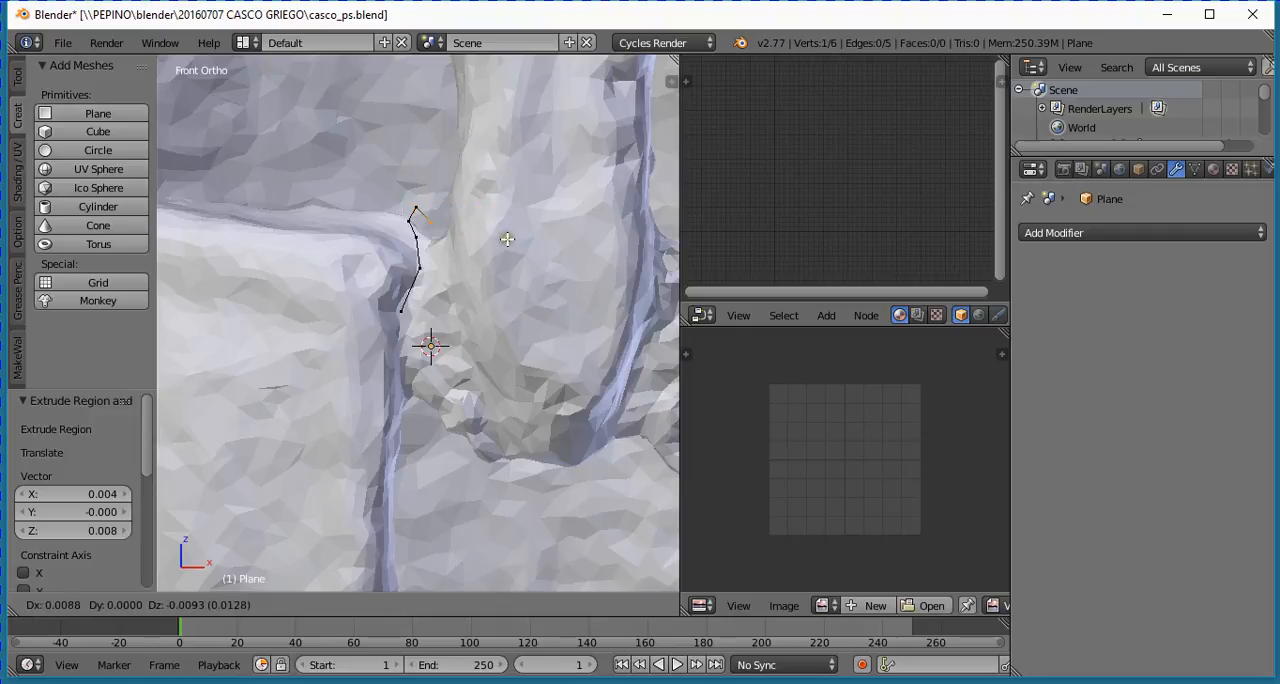
left_click(516, 244)
key("e")
left_click(520, 278)
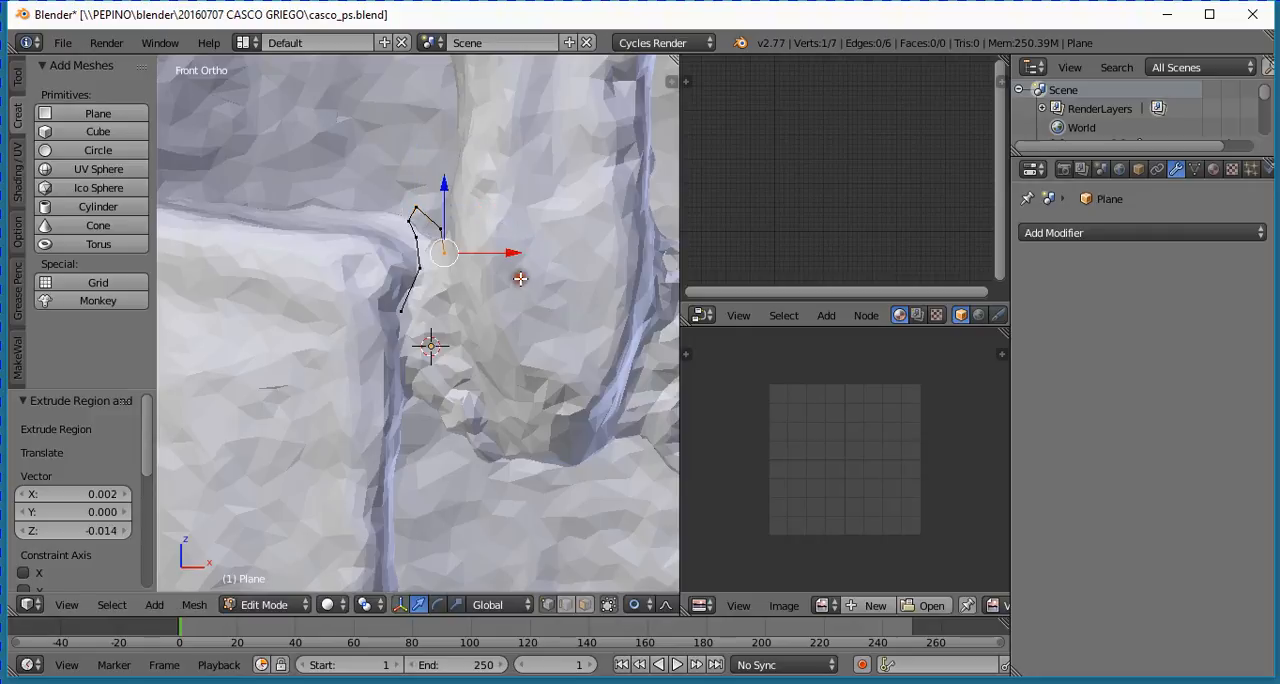
key("e")
left_click(521, 376)
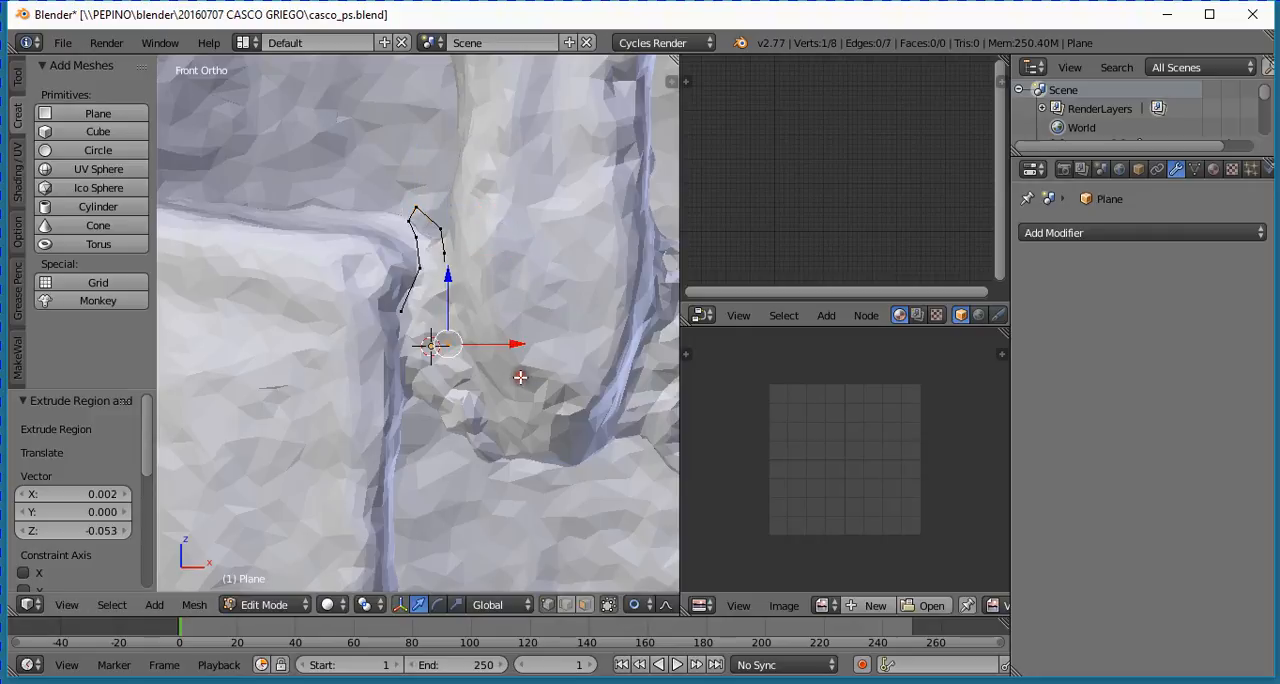
- Extrude three more vertices down the nose guard's lower edge, ending just beneath its tip
key("e")
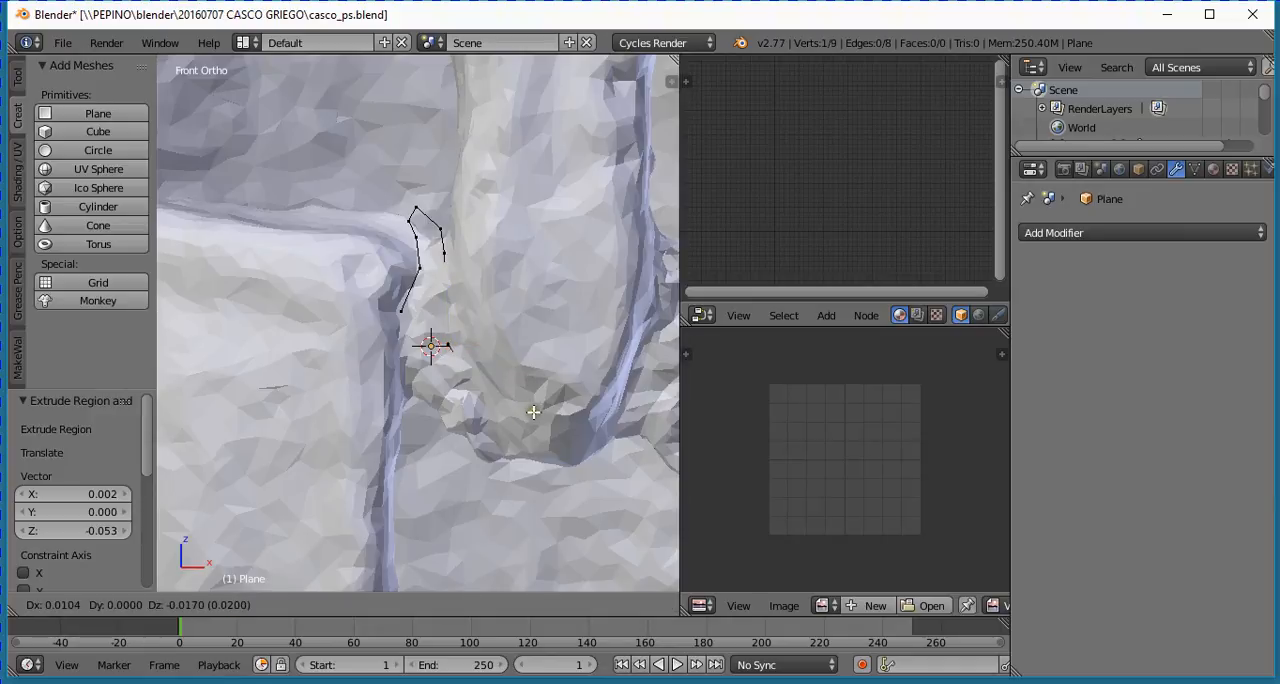
left_click(533, 411)
key("e")
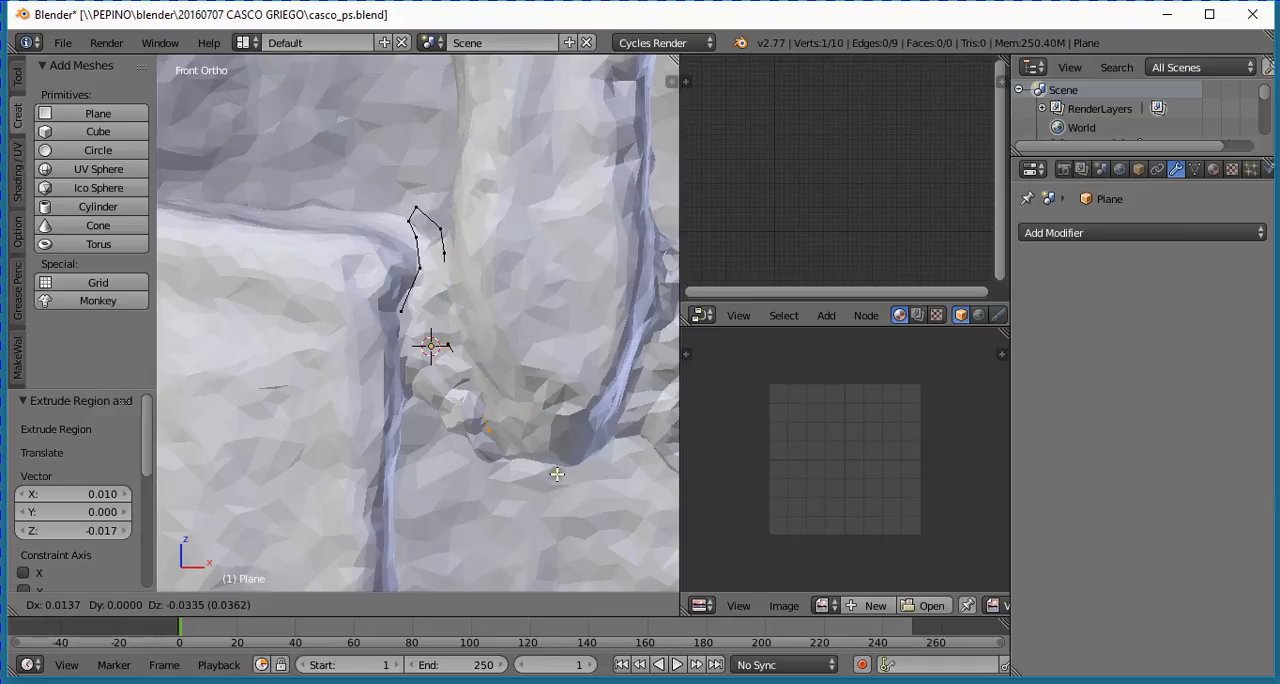
left_click(557, 474)
key("e")
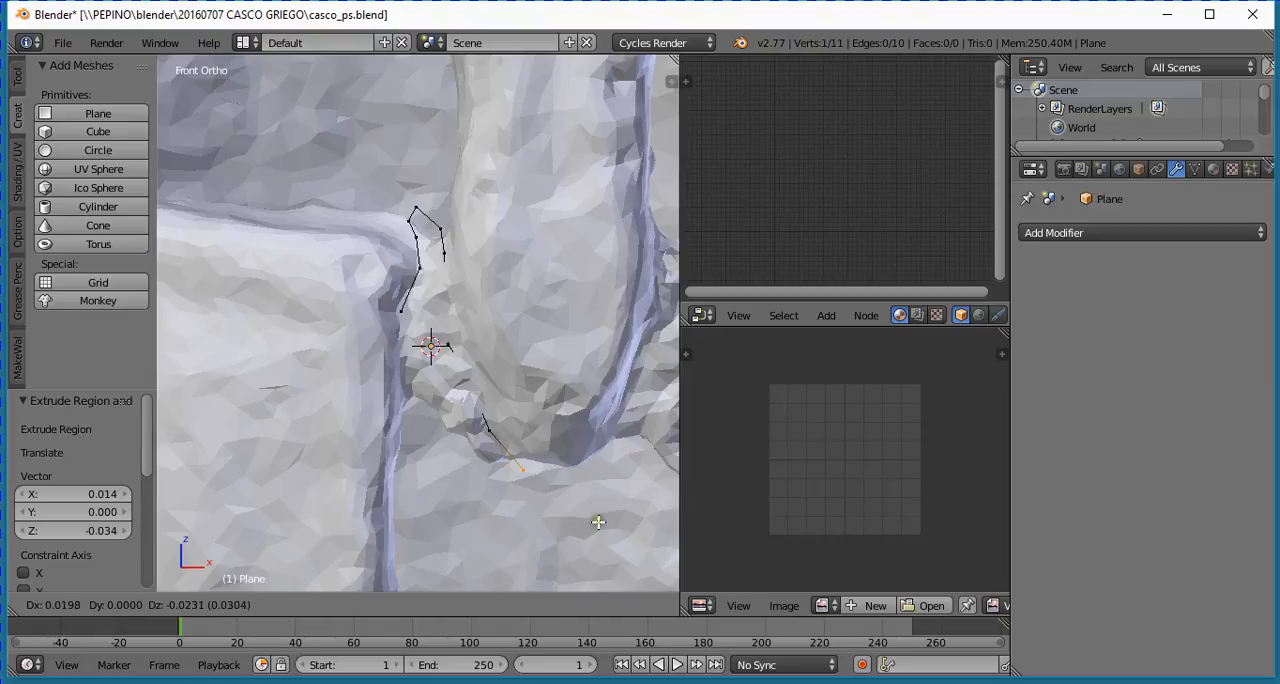
left_click(595, 528)
- Extrude three vertices across to the cheek guard and up its inner edge, and join the last to the first vertex to close the outline
key("e")
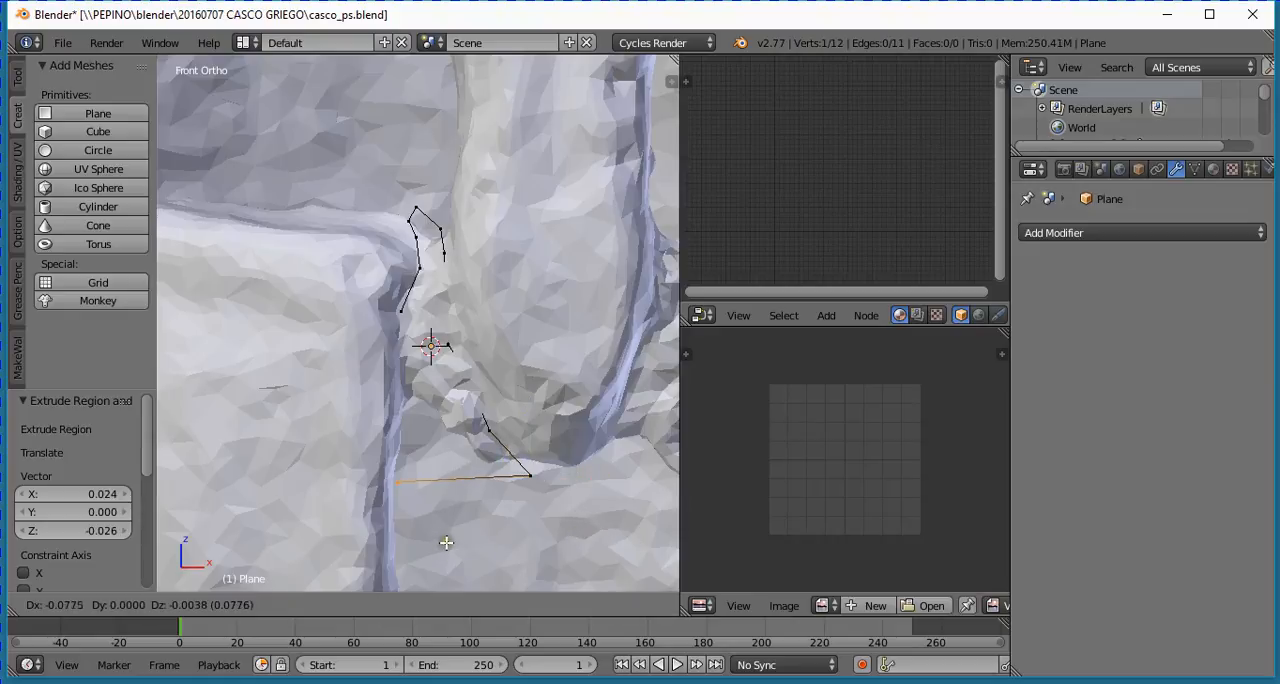
left_click(455, 536)
key("e")
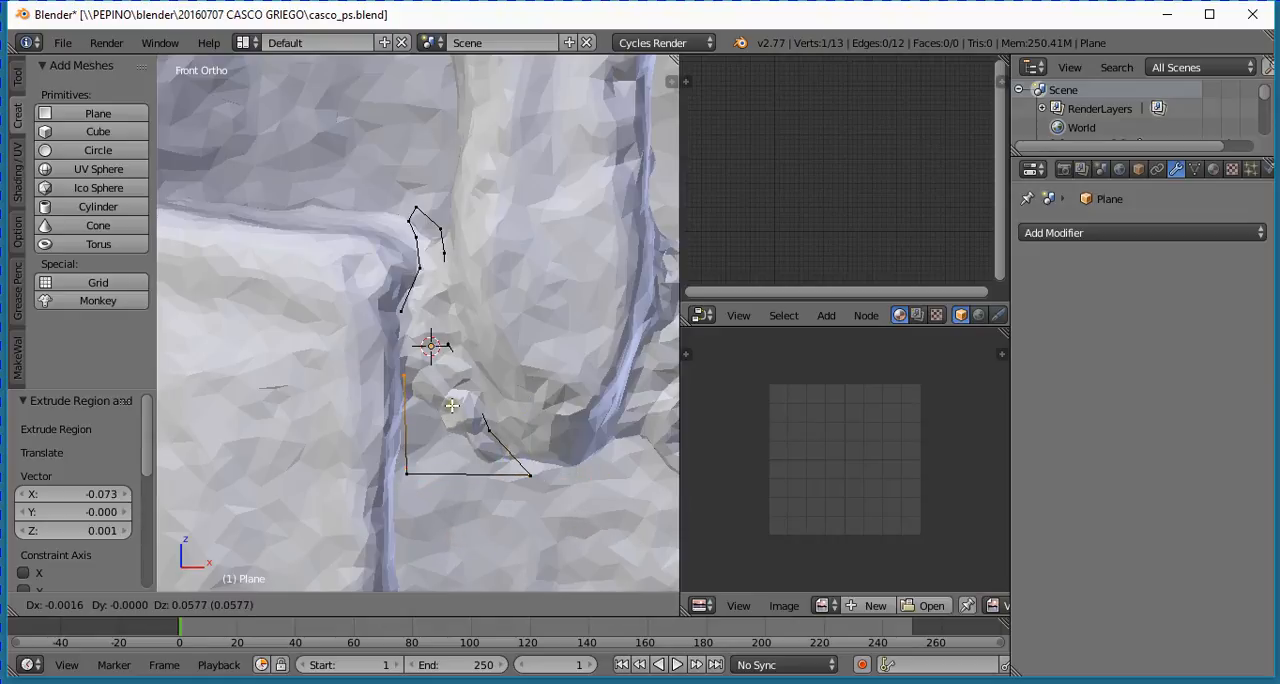
left_click(451, 405)
key("e")
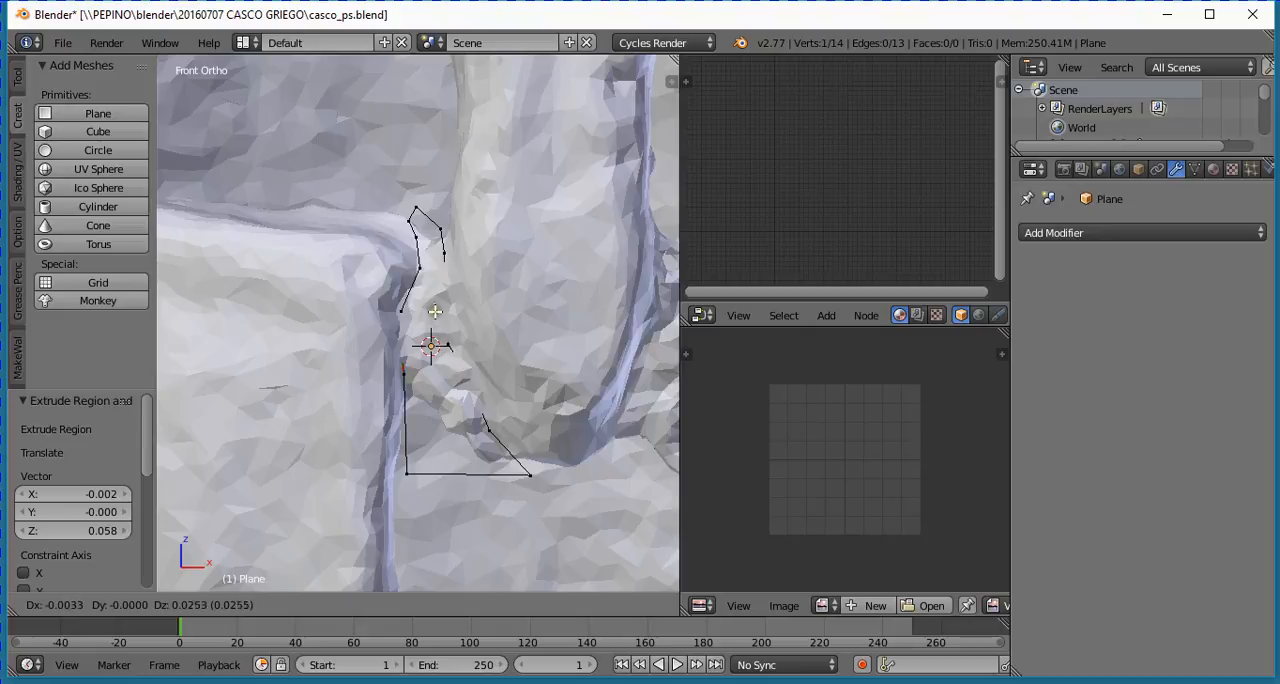
left_click(426, 309)
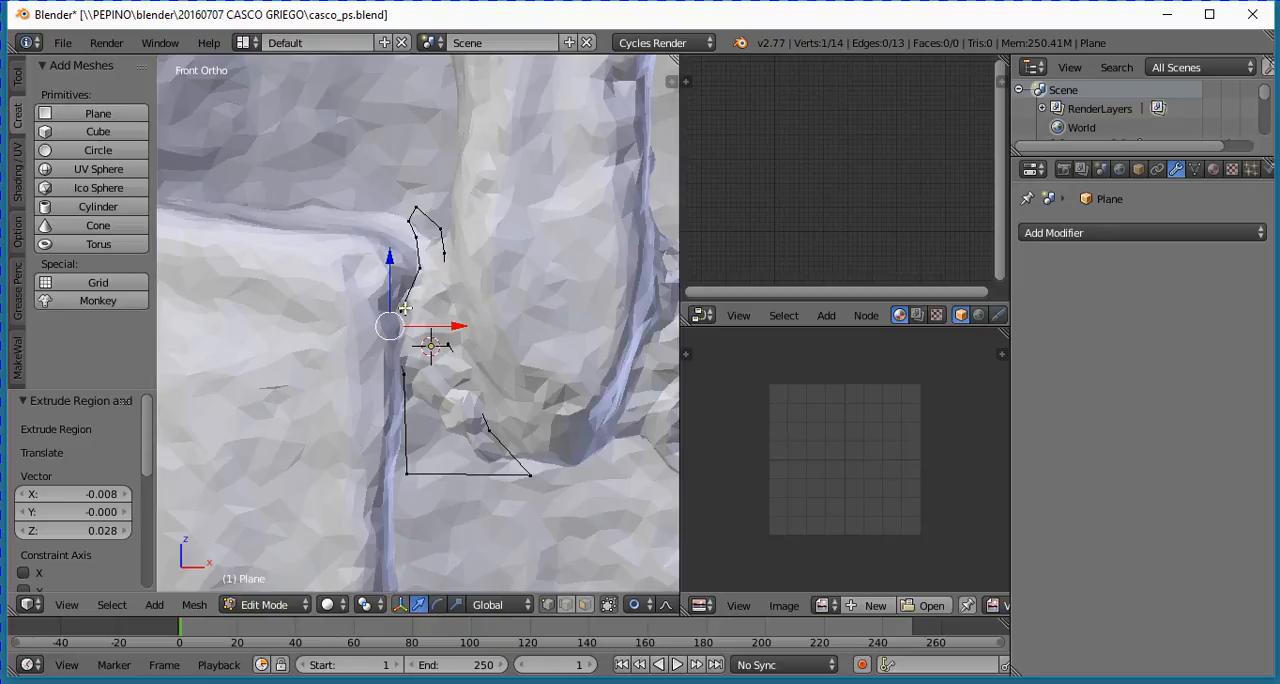
right_click(401, 309, "shift")
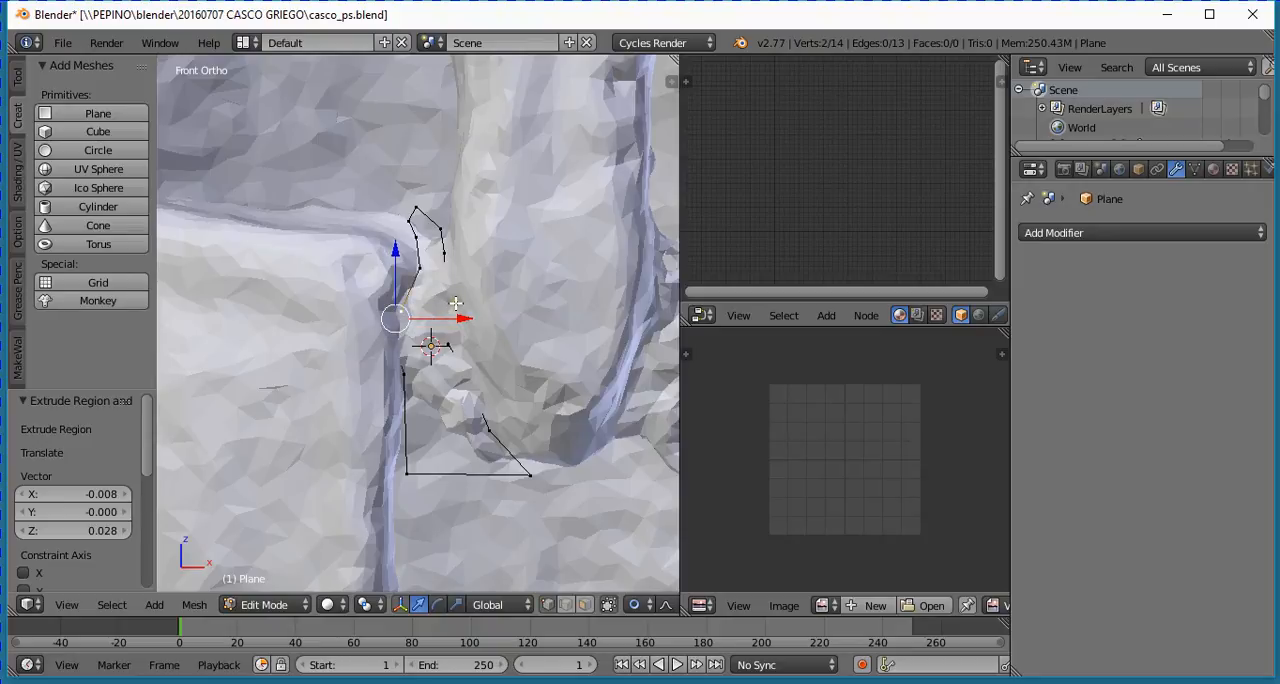
key("f")
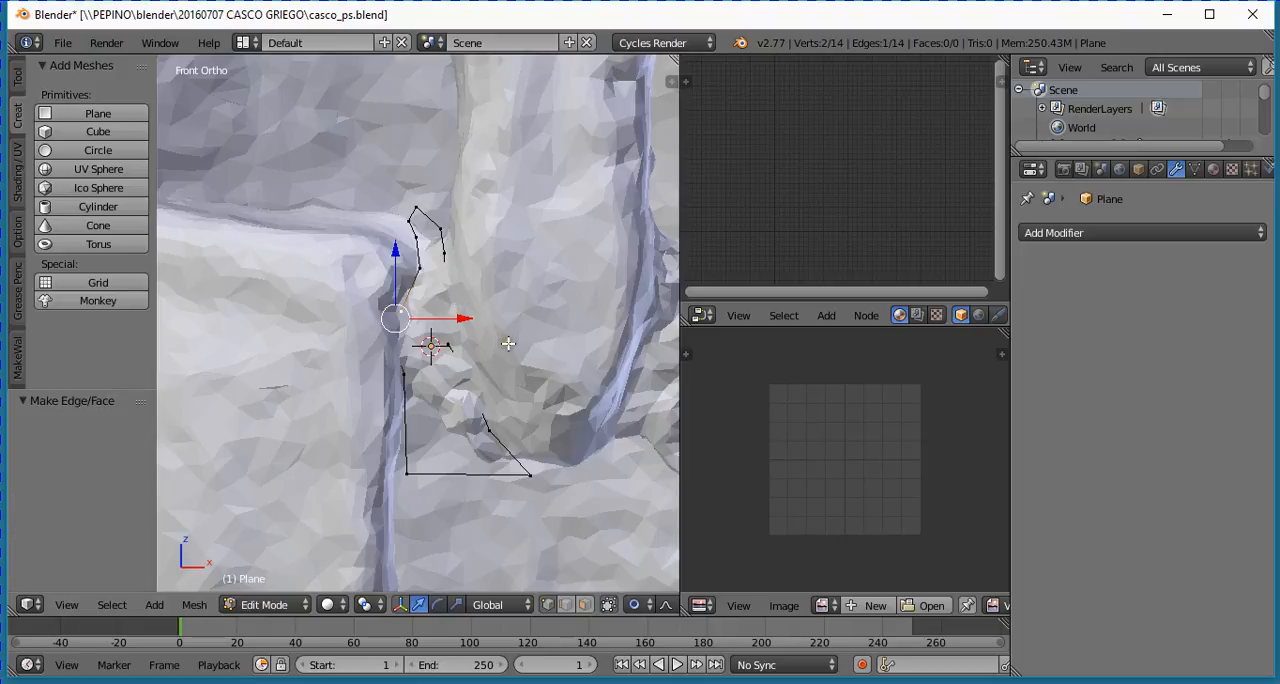
- In Object Mode, move the outline by -0.46 along the Y axis, out in front of the helmet
key("Tab")
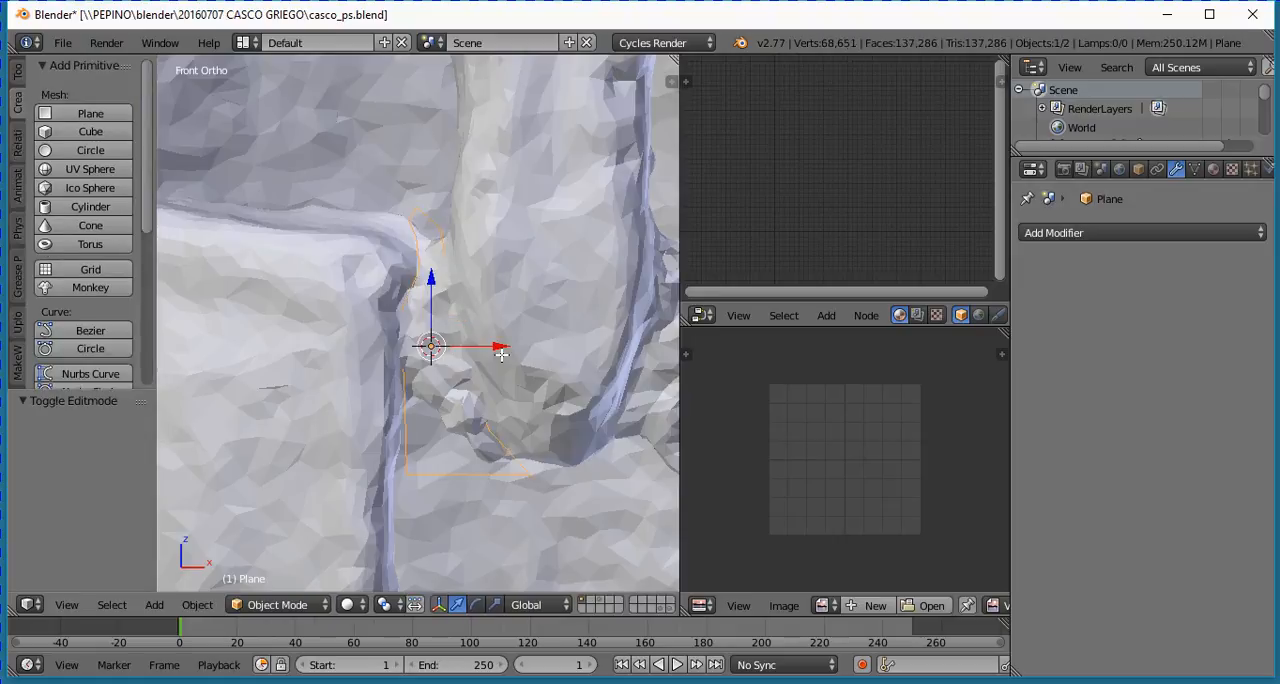
middle_click_drag(551, 420, 328, 431)
scroll(349, 434, "down", 5)
scroll(332, 425, "down", 3)
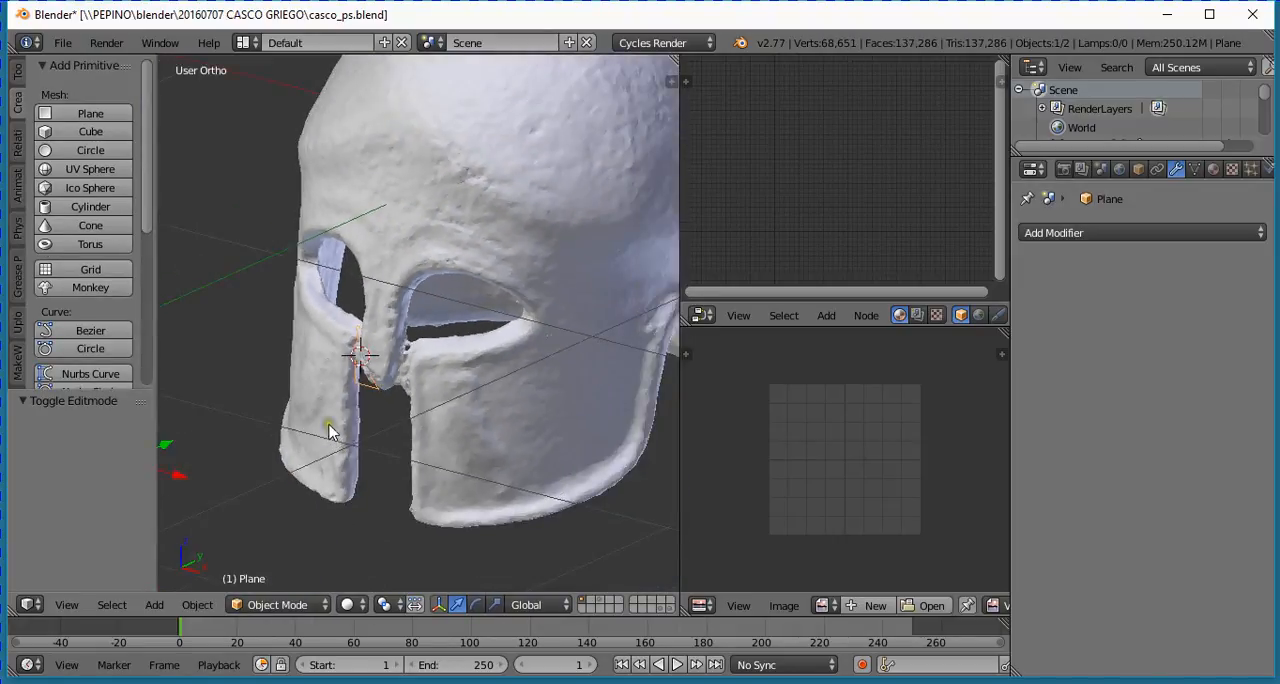
scroll(231, 431, "down", 3)
key("g")
key("y")
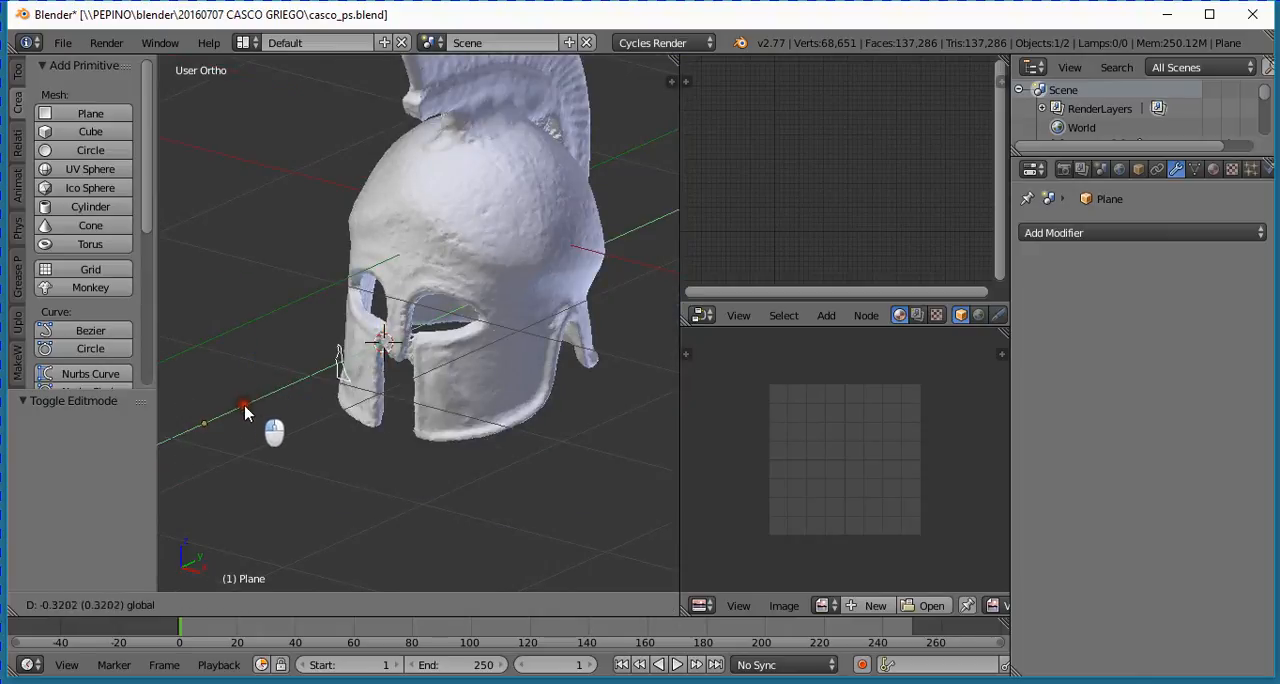
left_click(226, 423)
- In front view, edit the outline, select its vertex overlapping the cheek guard and disable Proportional Editing
scroll(314, 409, "up", 2)
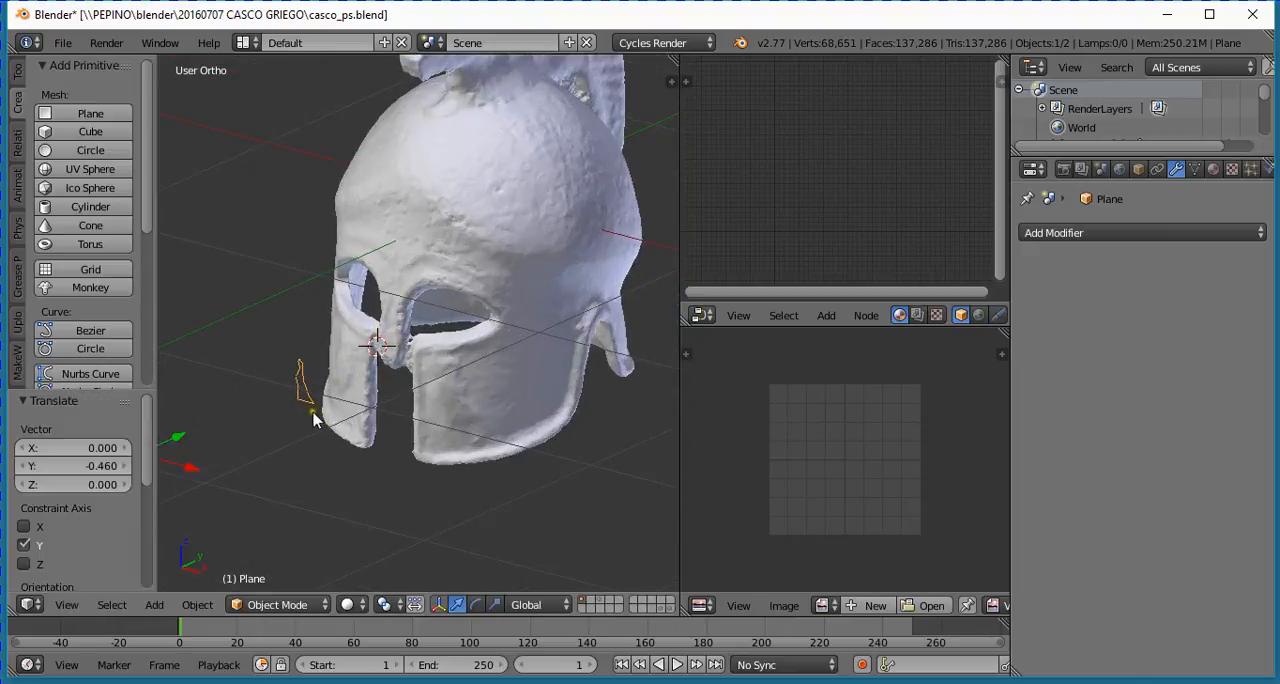
middle_click_drag(303, 434, 431, 406)
scroll(516, 414, "up", 3)
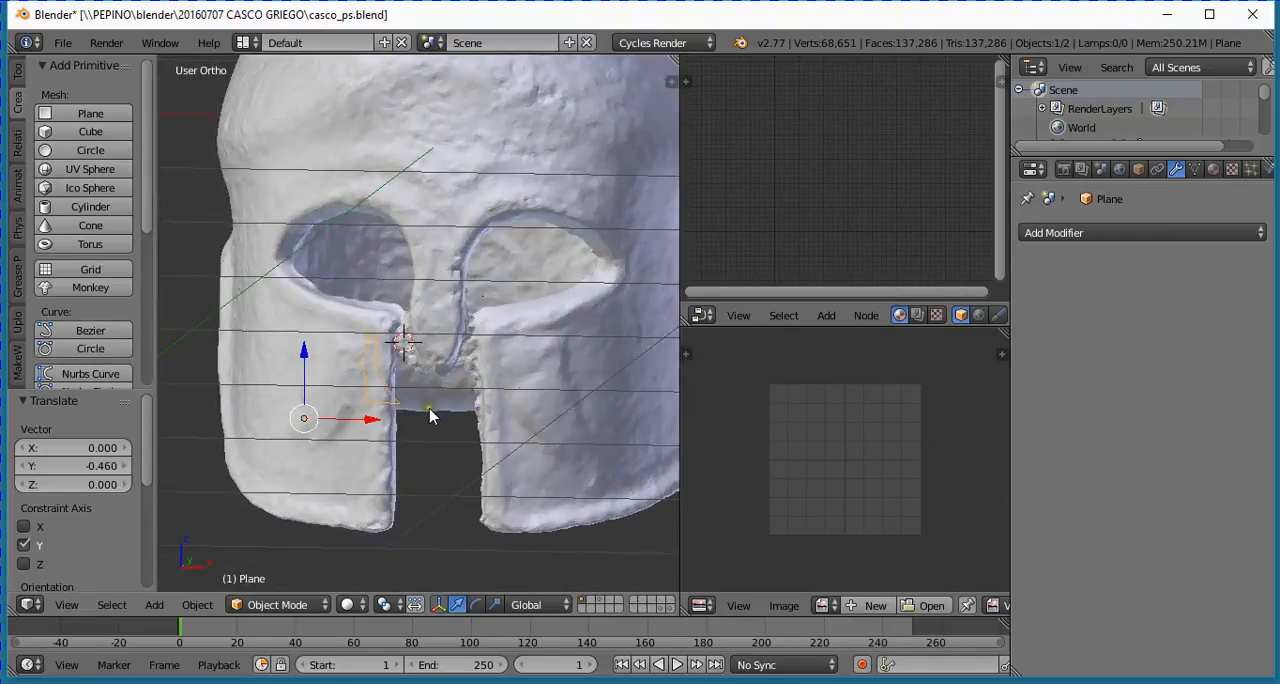
scroll(430, 416, "up", 1)
key("KP_1")
scroll(429, 407, "up", 5)
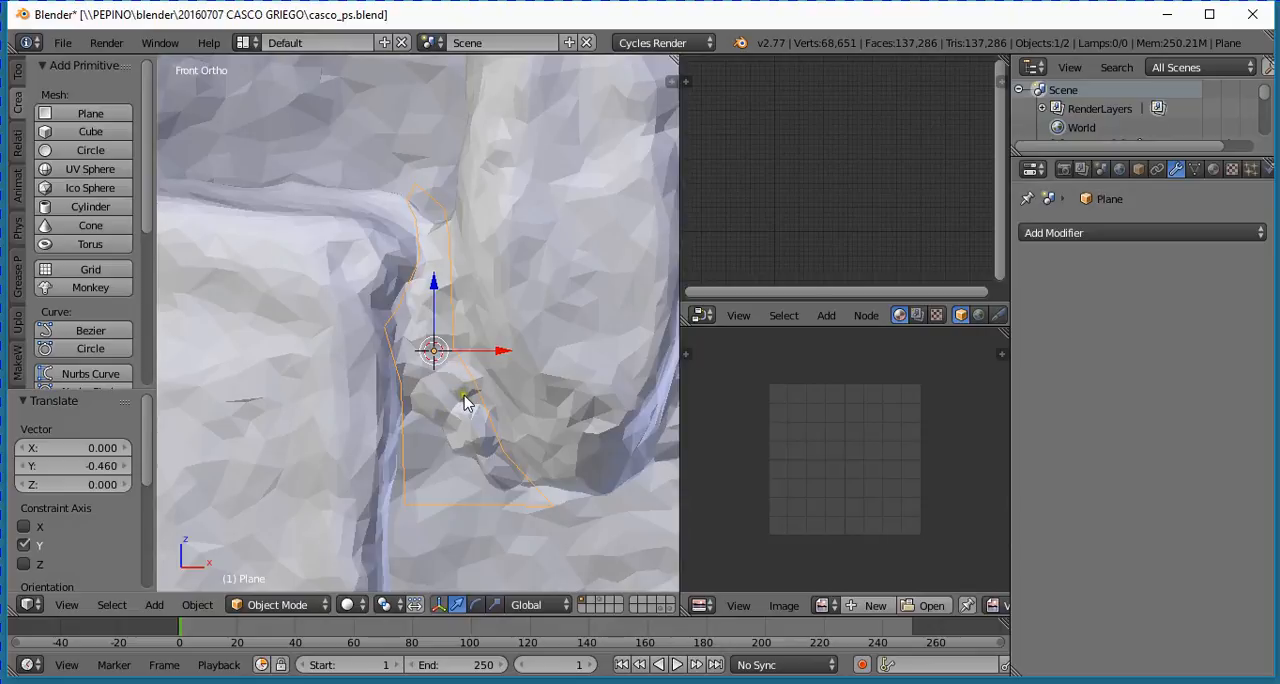
key("Tab")
key("a")
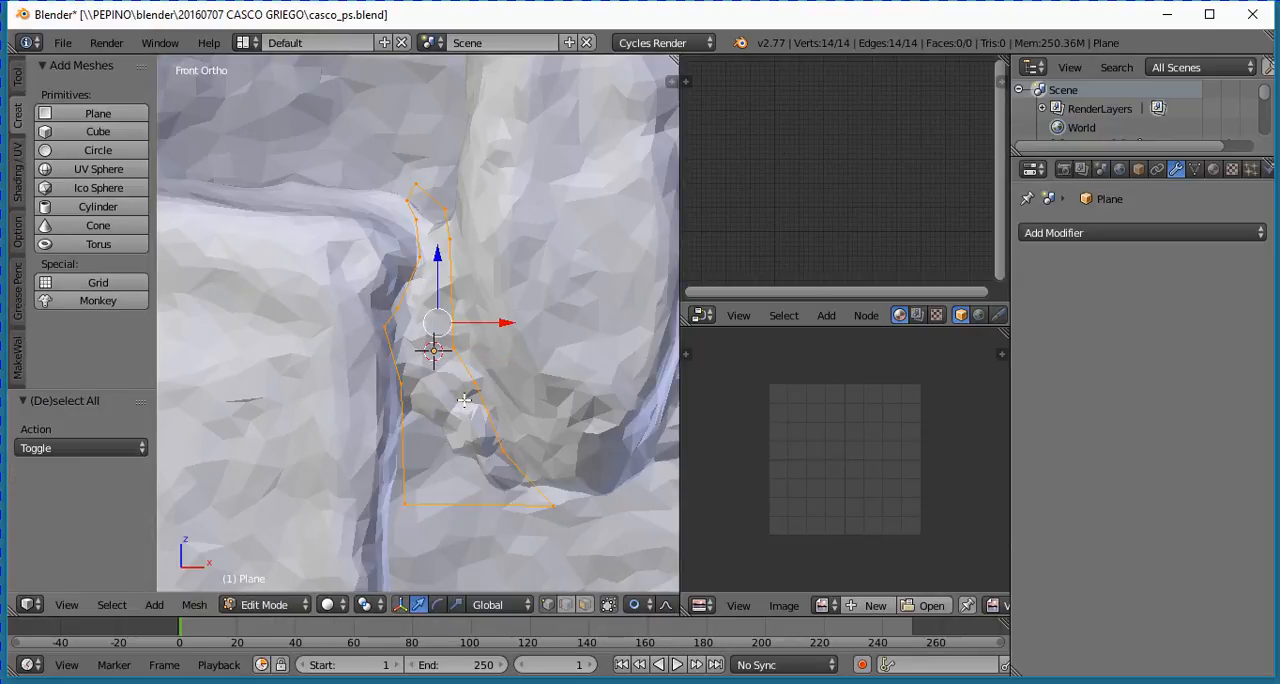
scroll(486, 396, "up", 1)
scroll(489, 394, "down", 1)
right_click(385, 328)
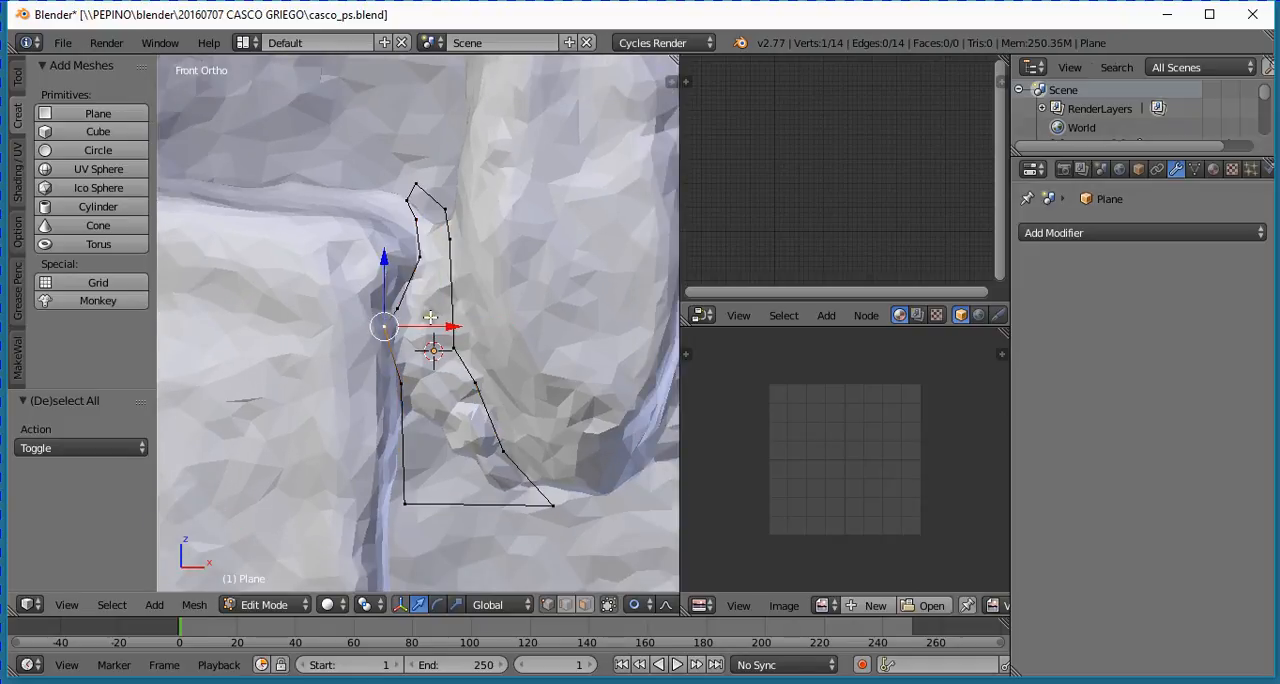
key("g")
right_click(437, 317)
left_click(649, 605)
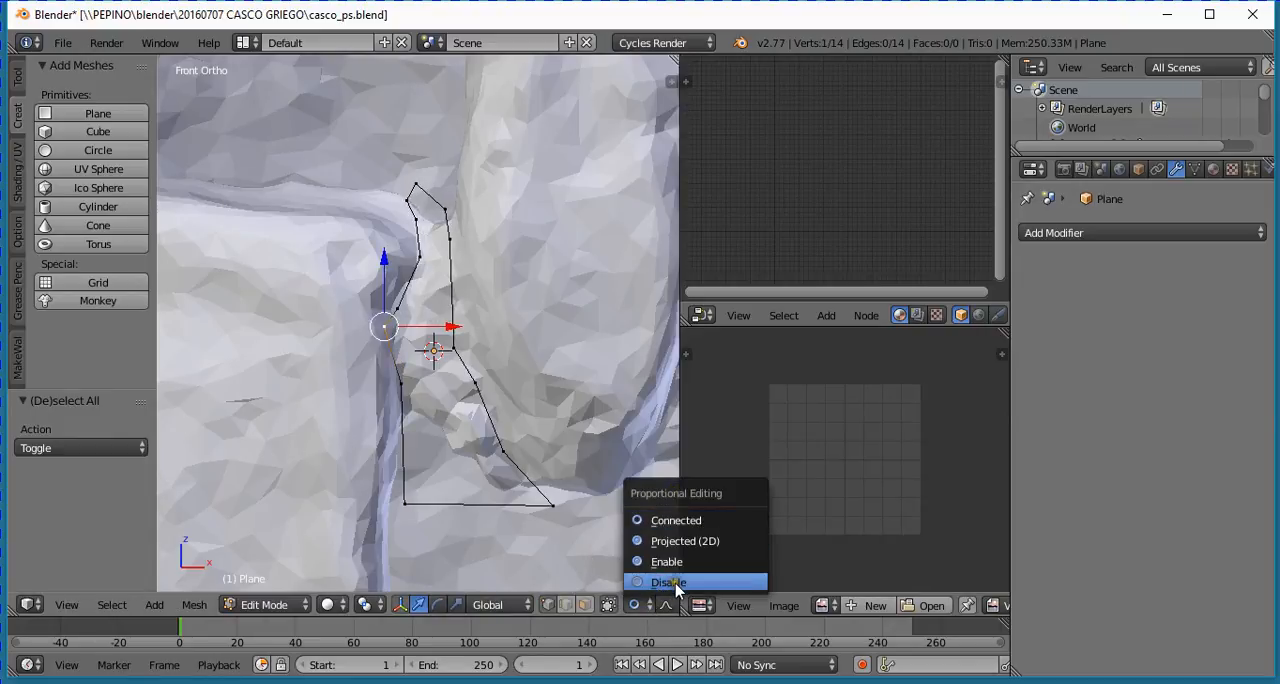
left_click(679, 584)
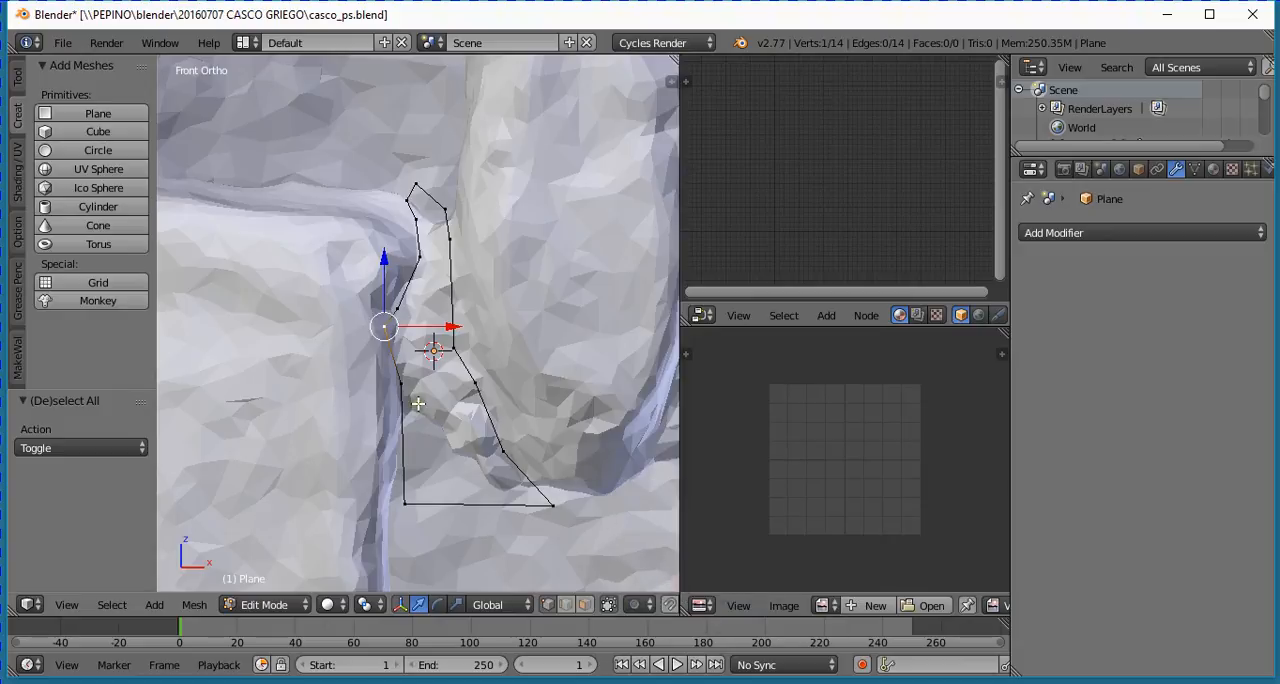
- Reposition three outline vertices along the cheek guard's inner edge so they follow its contour below the upper corner
key("g")
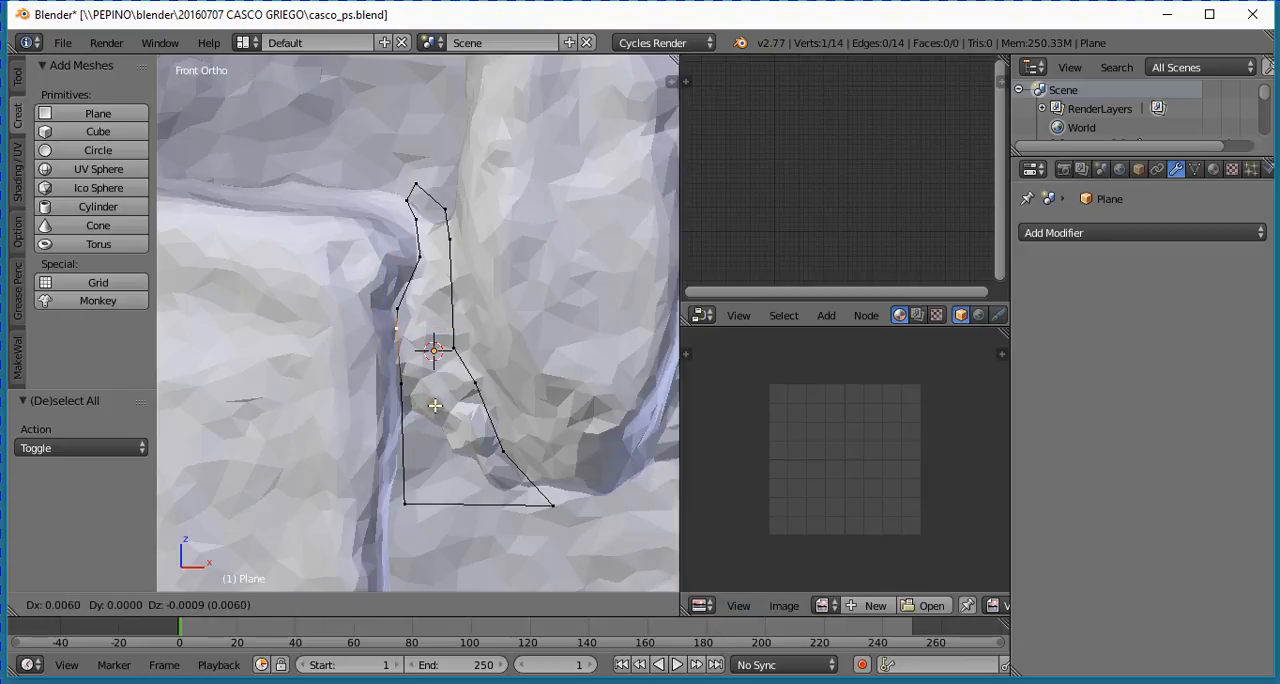
left_click(436, 405)
right_click(402, 303)
key("g")
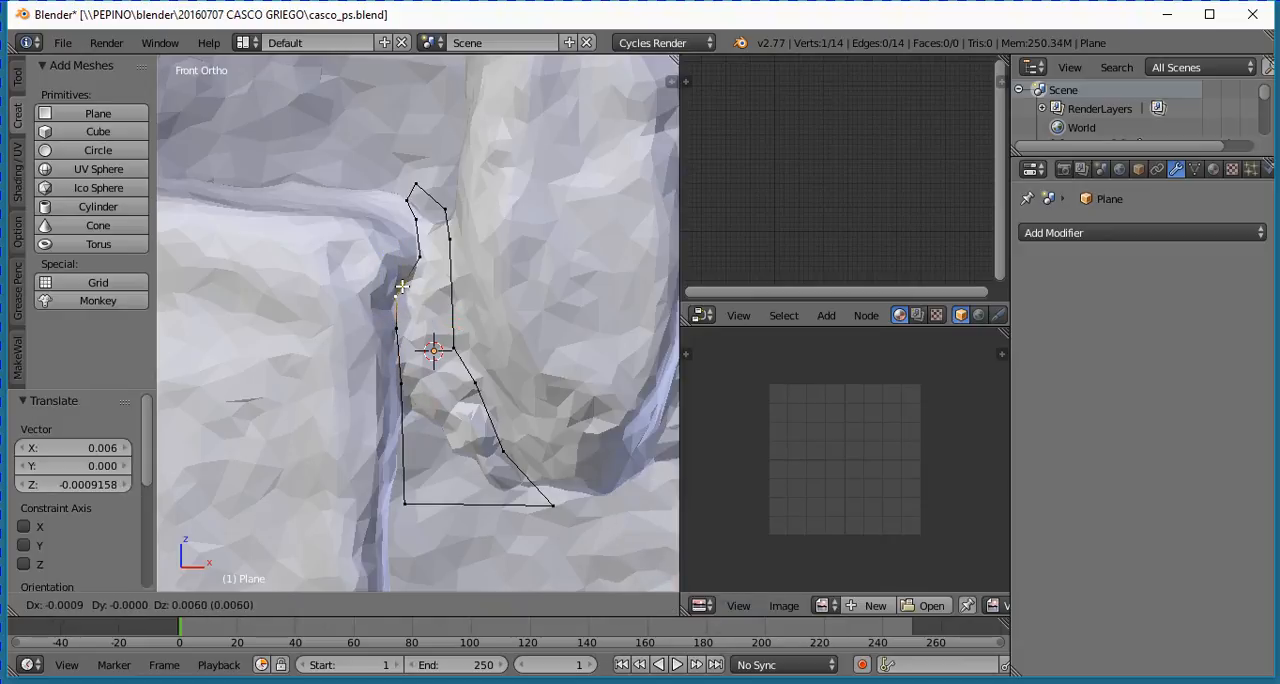
left_click(400, 296)
right_click(419, 258)
key("g")
left_click(414, 285)
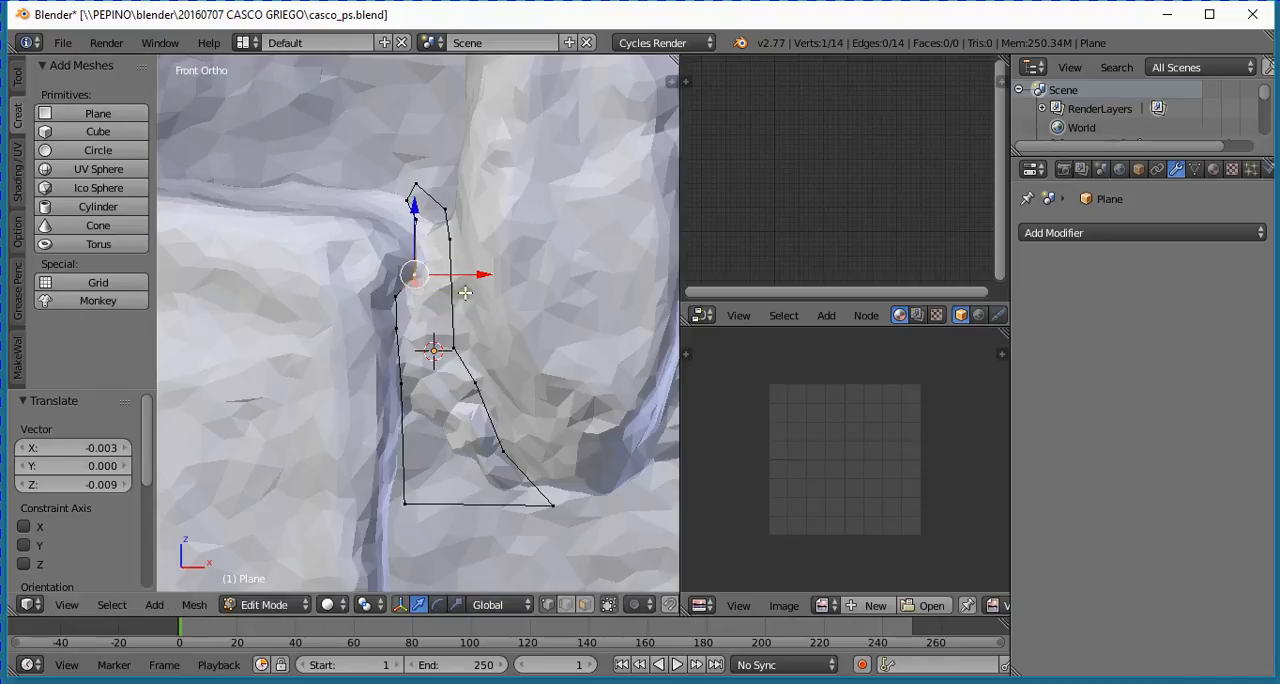
- Shift the outline's two upper vertices beside the nose guard slightly outward against its edge
right_click(450, 241)
key("g")
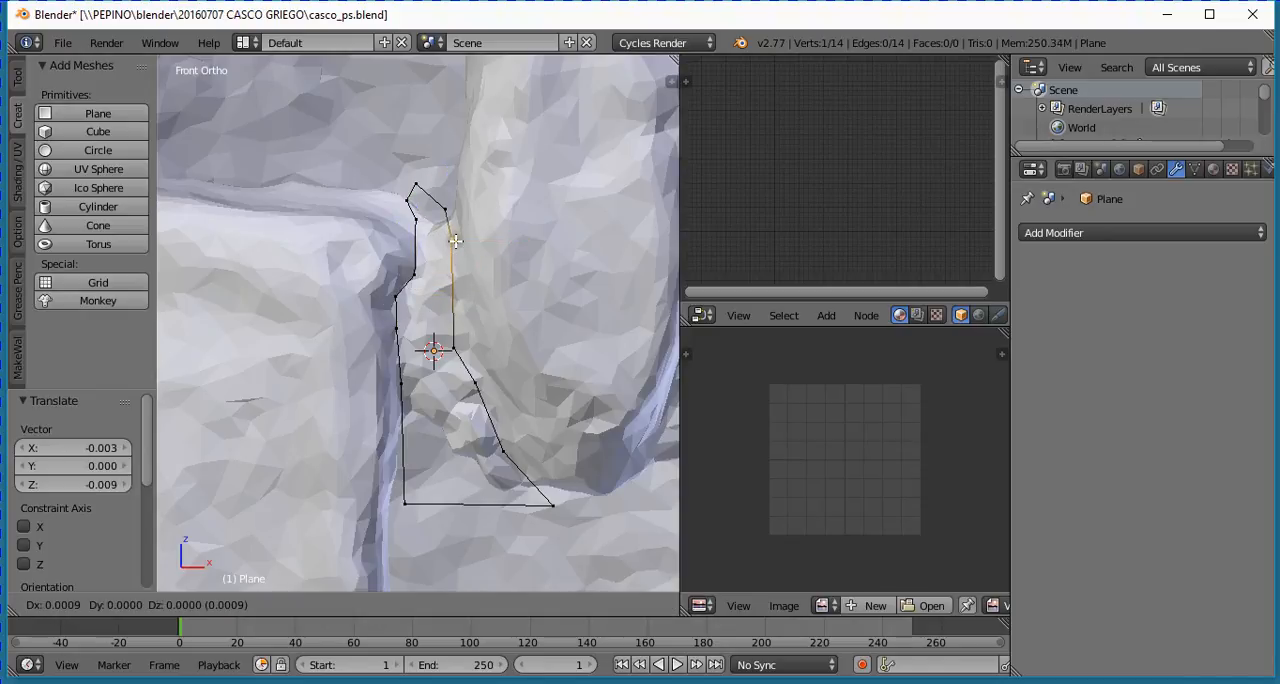
left_click(455, 241)
right_click(451, 346)
key("g")
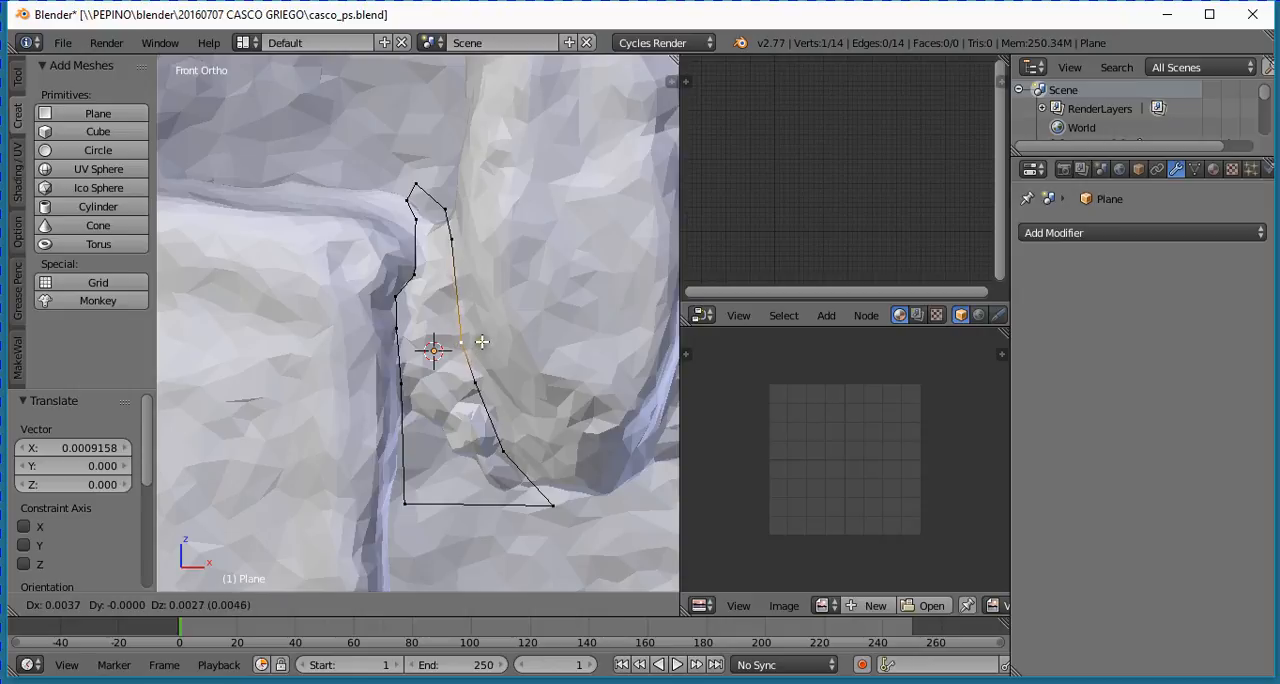
left_click(482, 342)
- Shift the three lower outline vertices along the nose guard outward, following its edge down to the bottom corner
right_click(477, 384)
key("g")
left_click(485, 455)
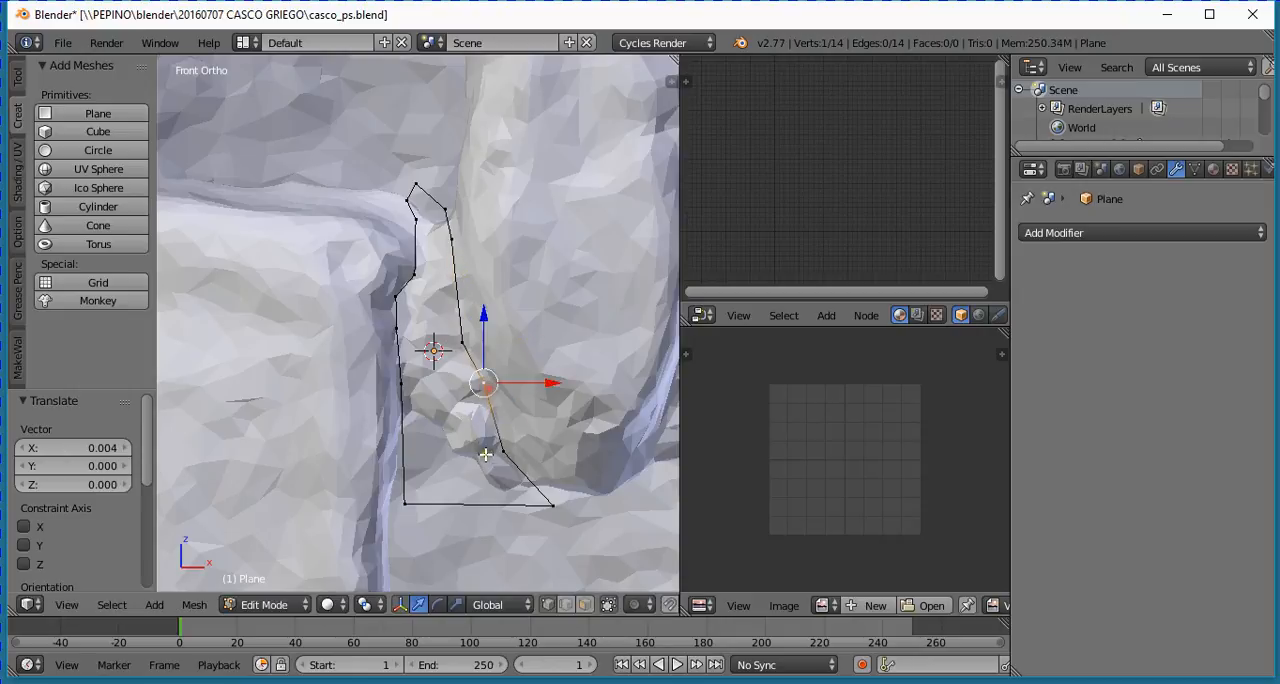
right_click(501, 451)
key("g")
left_click(534, 442)
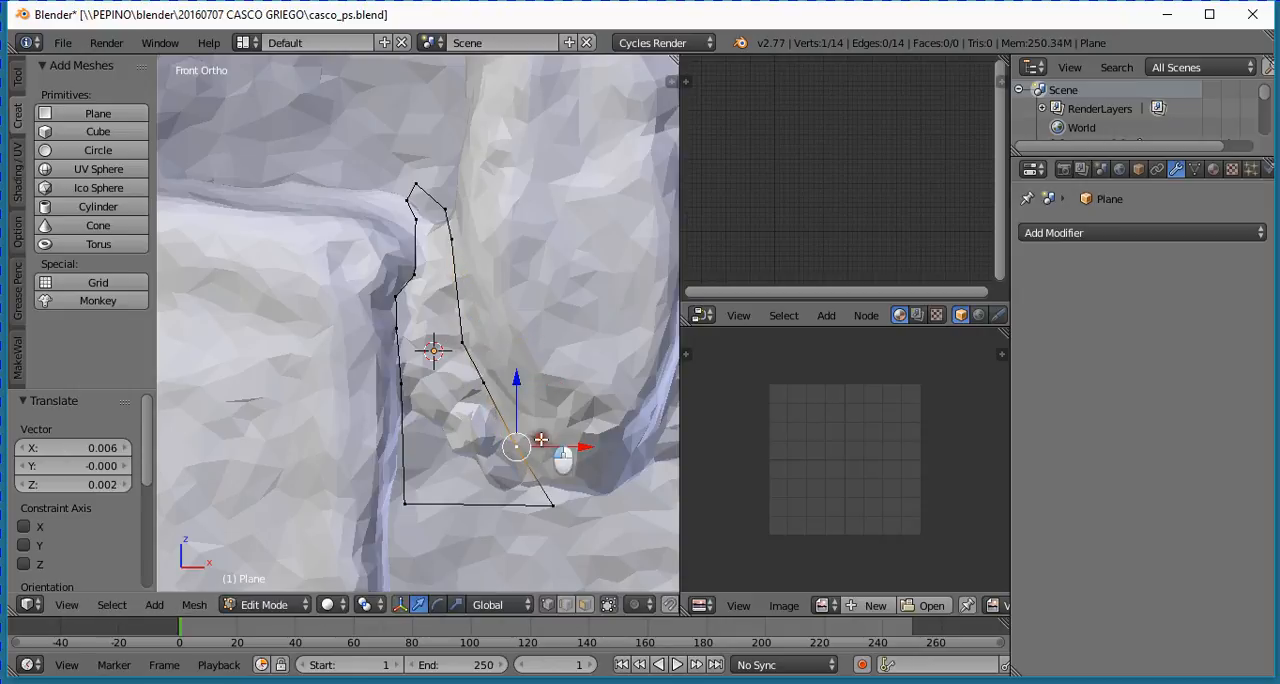
right_click(554, 511)
key("g")
left_click(563, 510)
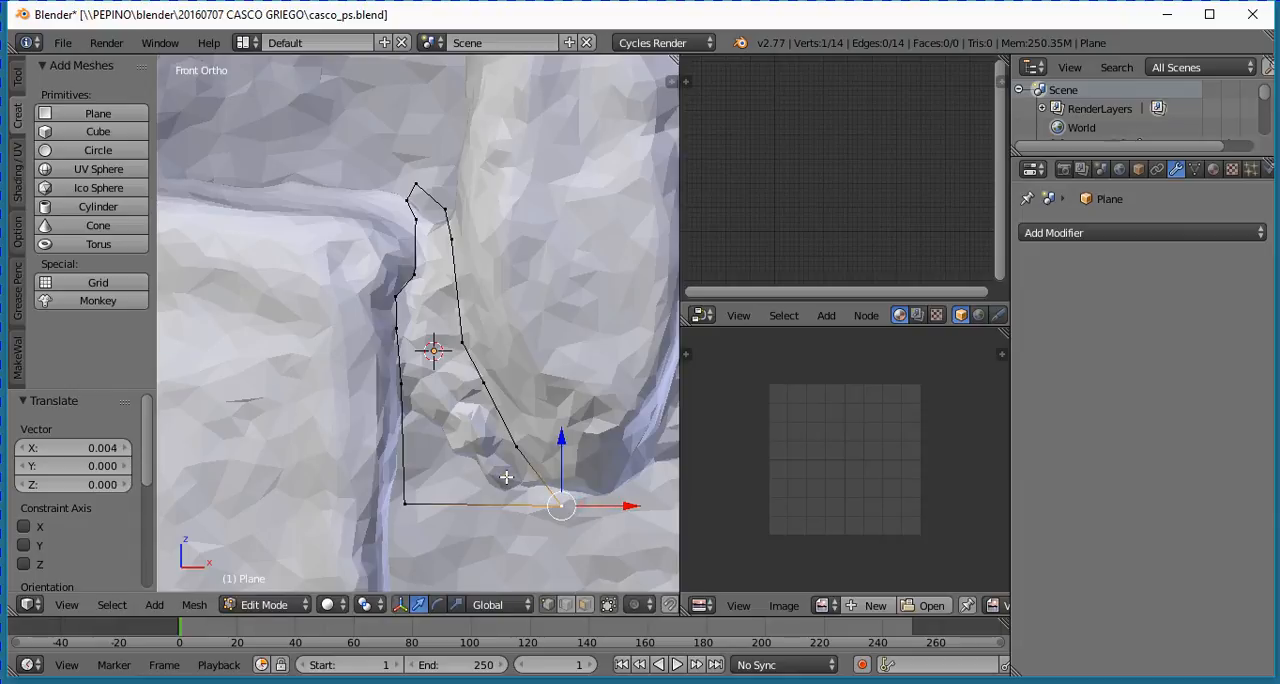
- Select the whole outline and extrude it 0.693 along the Y axis, passing through the gap into the helmet
key("Tab")
middle_click_drag(506, 478, 366, 441)
scroll(450, 460, "down", 8)
middle_click_drag(246, 438, 366, 441, "shift")
key("Tab")
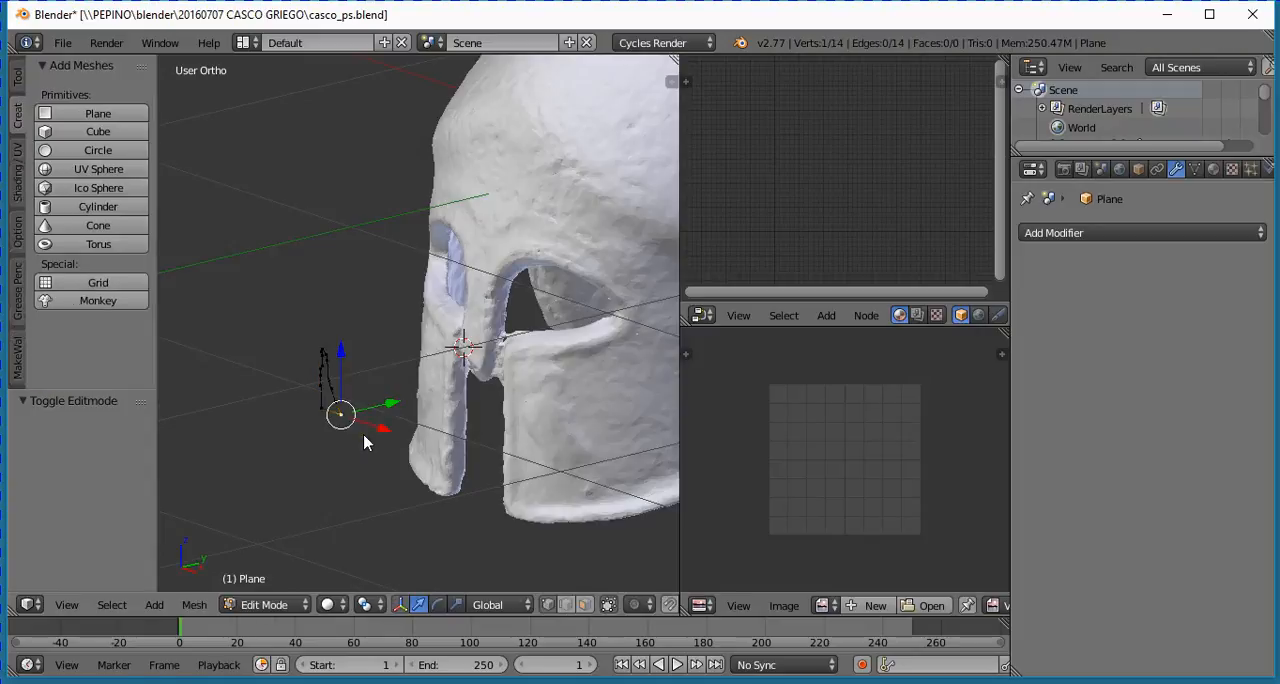
scroll(362, 434, "up", 2)
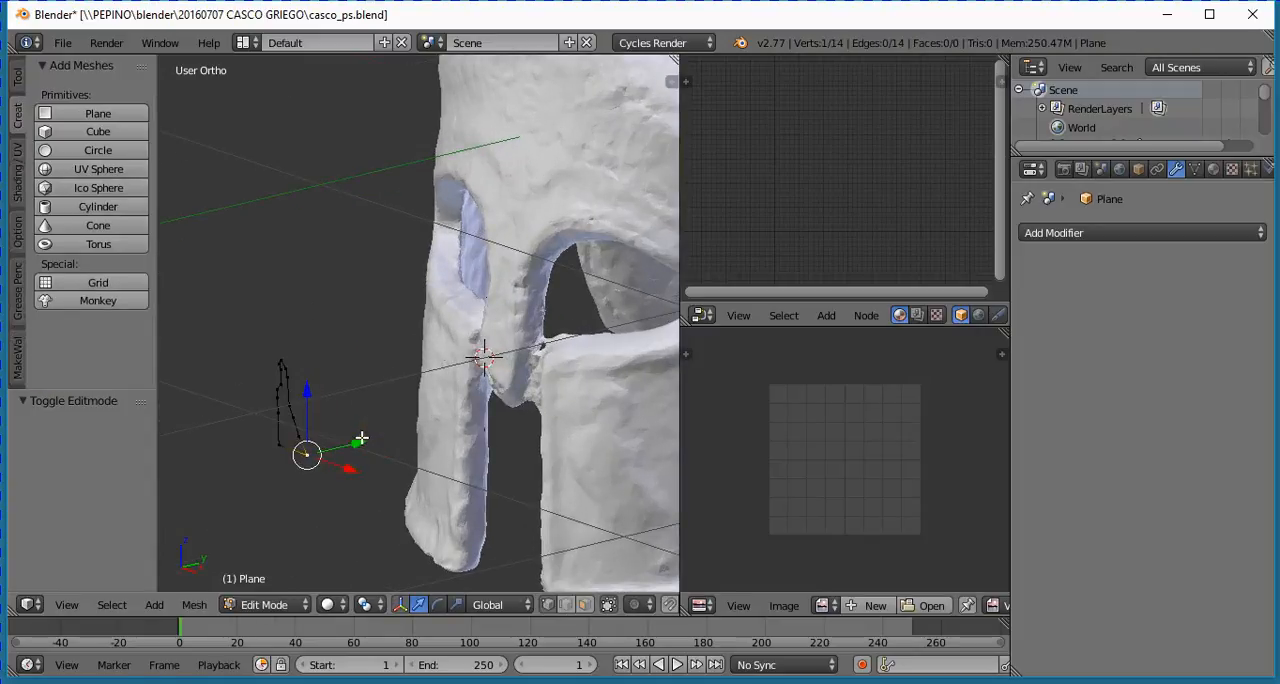
key("a")
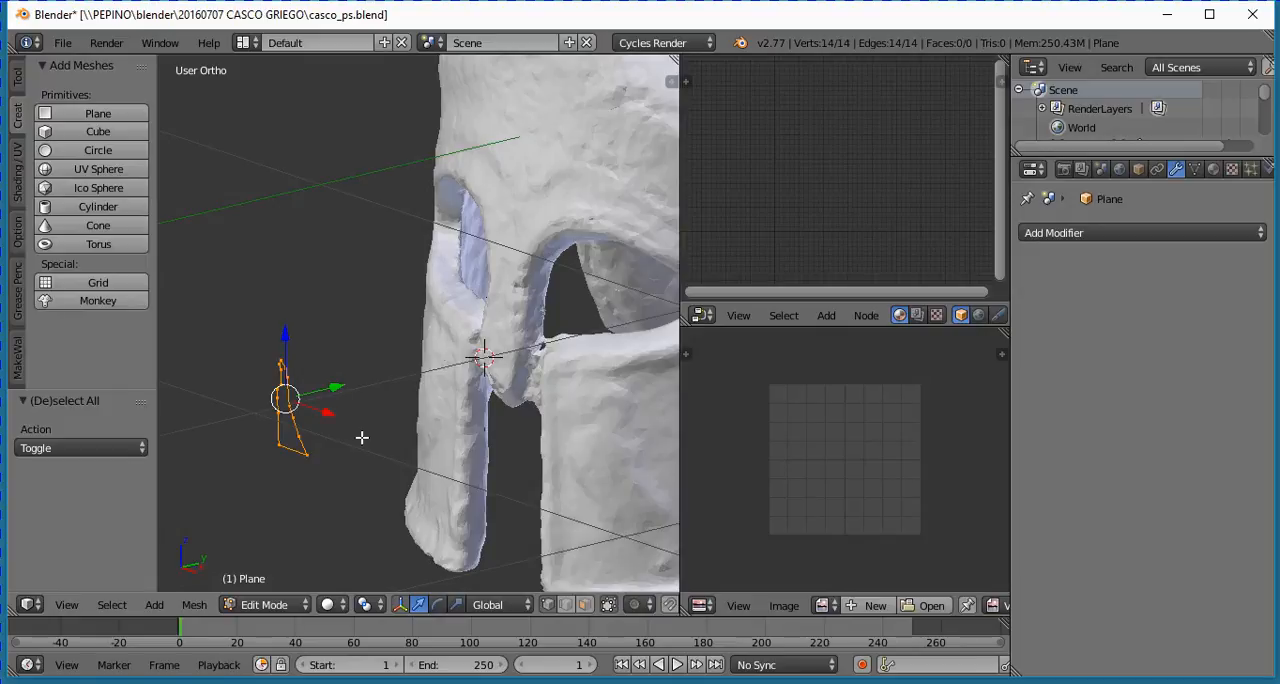
key("e")
key("y")
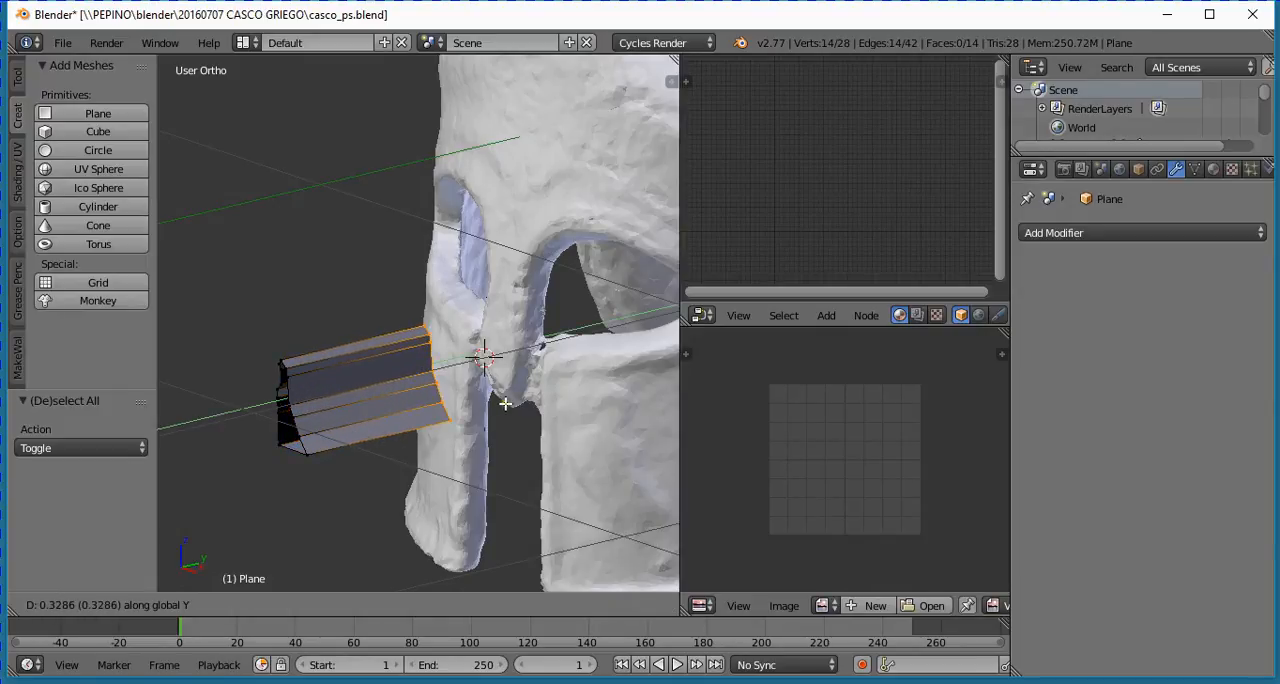
left_click(658, 352)
- Examine from the side where the extruded cutter passes between the nose guard and the cheek guard
middle_click_drag(432, 436, 476, 419)
scroll(476, 419, "up", 5)
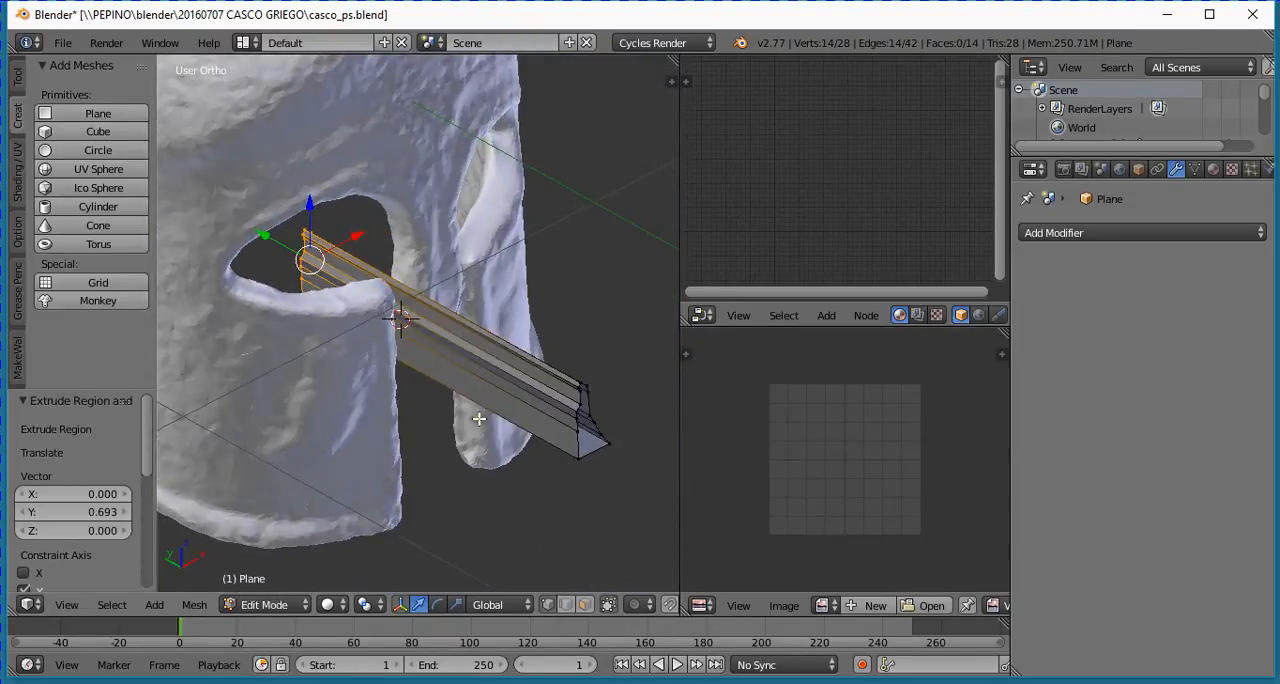
scroll(429, 426, "down", 2)
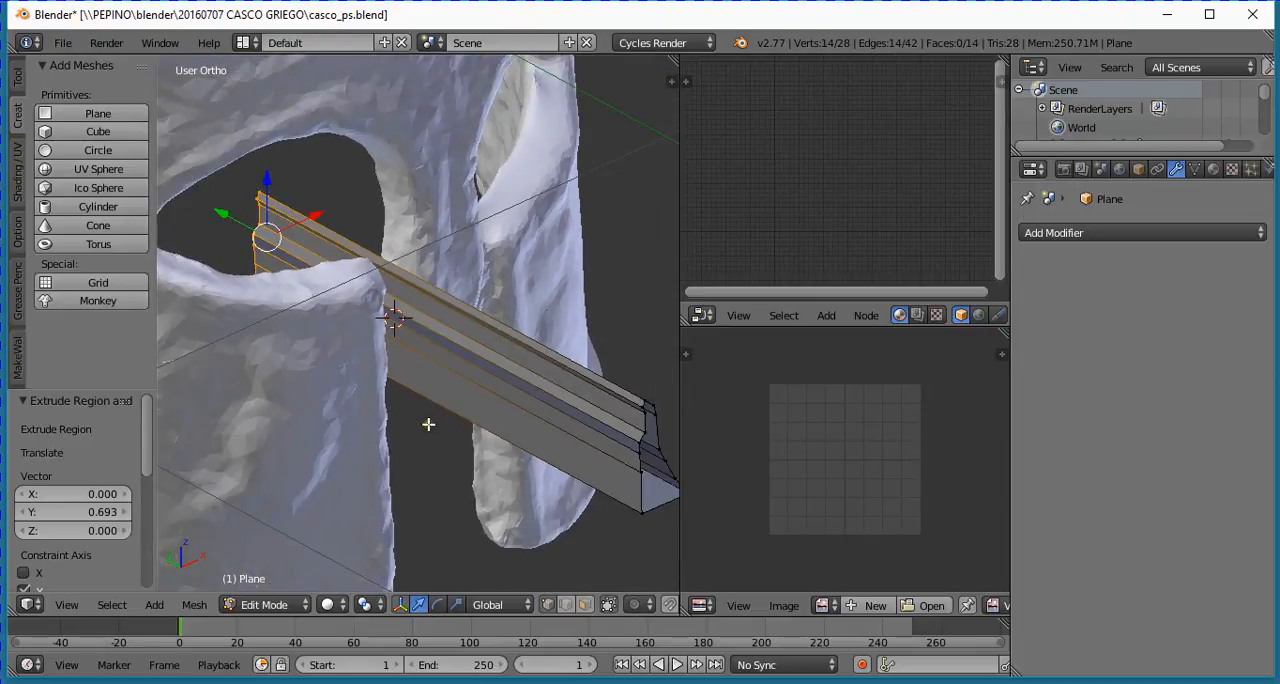
middle_click_drag(429, 423, 458, 429)
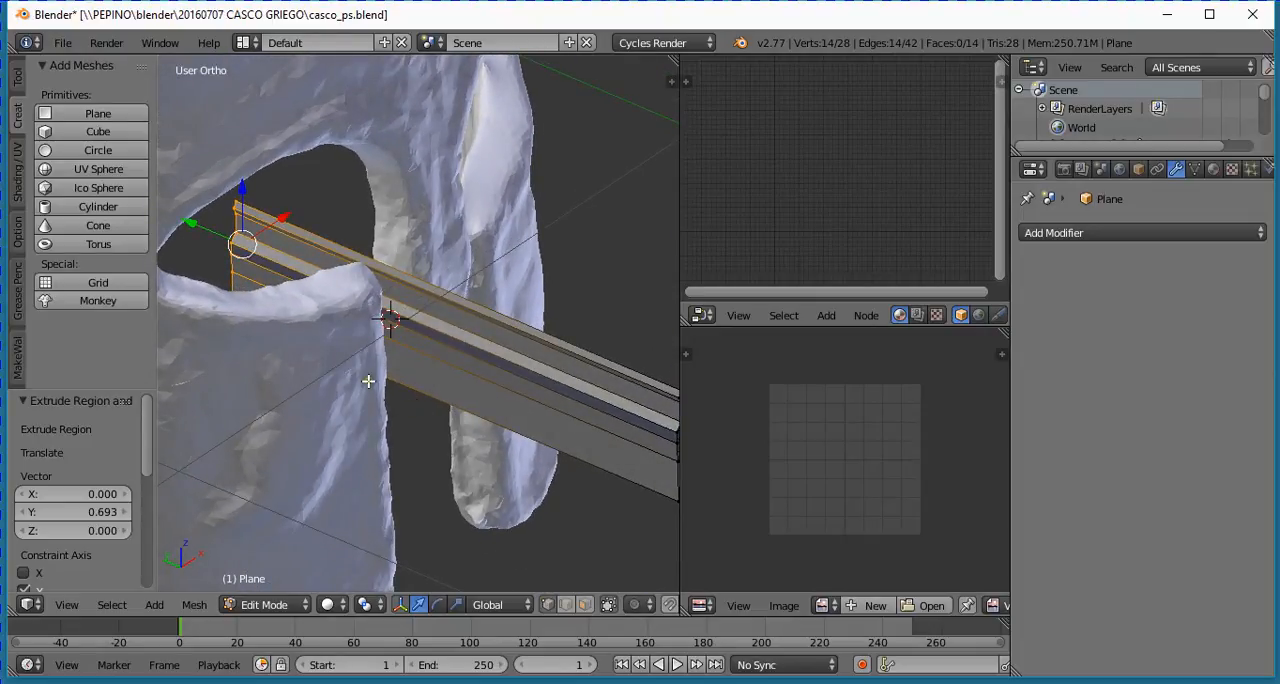
scroll(353, 363, "down", 2)
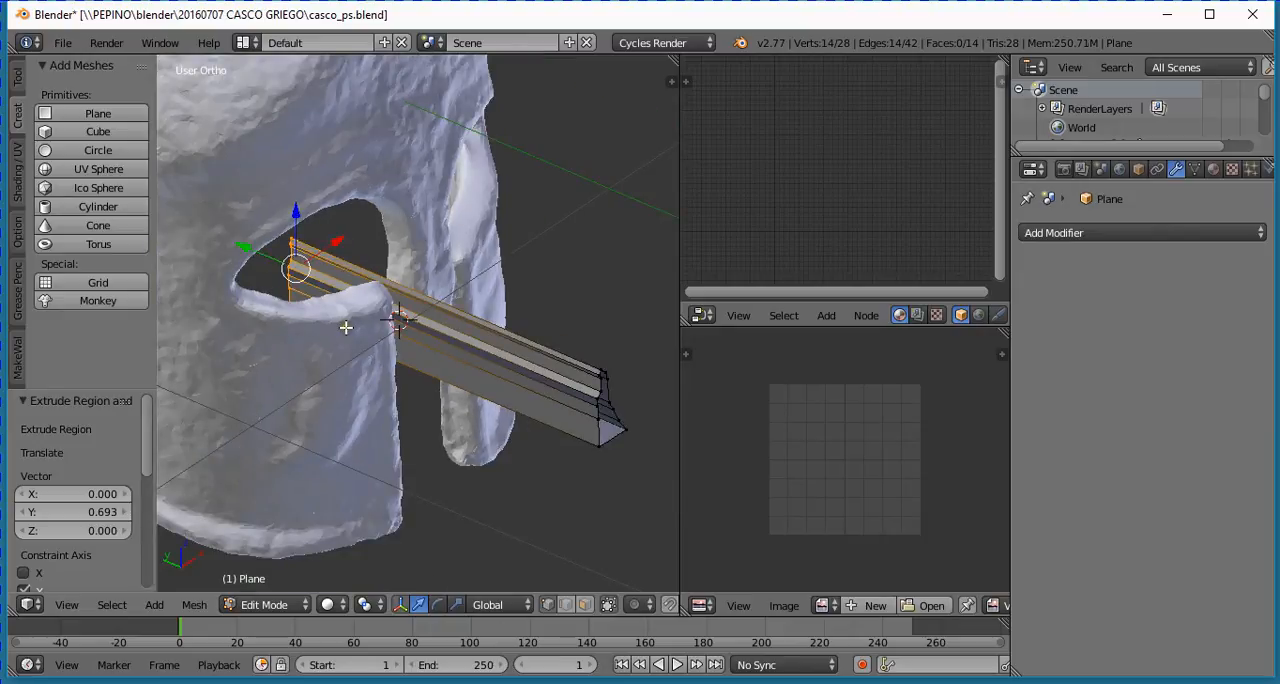
- Cap both open ends of the extruded cutter with faces and finish editing its mesh
key("f")
middle_click_drag(605, 456, 561, 482)
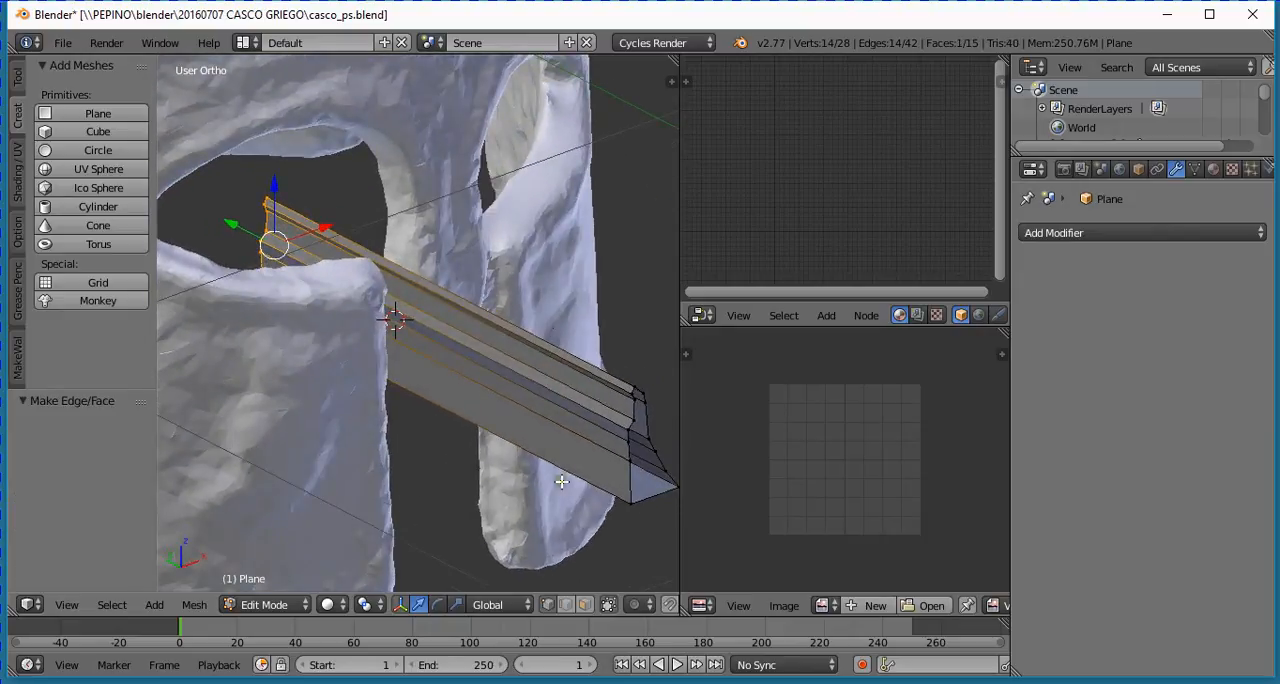
right_click(626, 482, "alt")
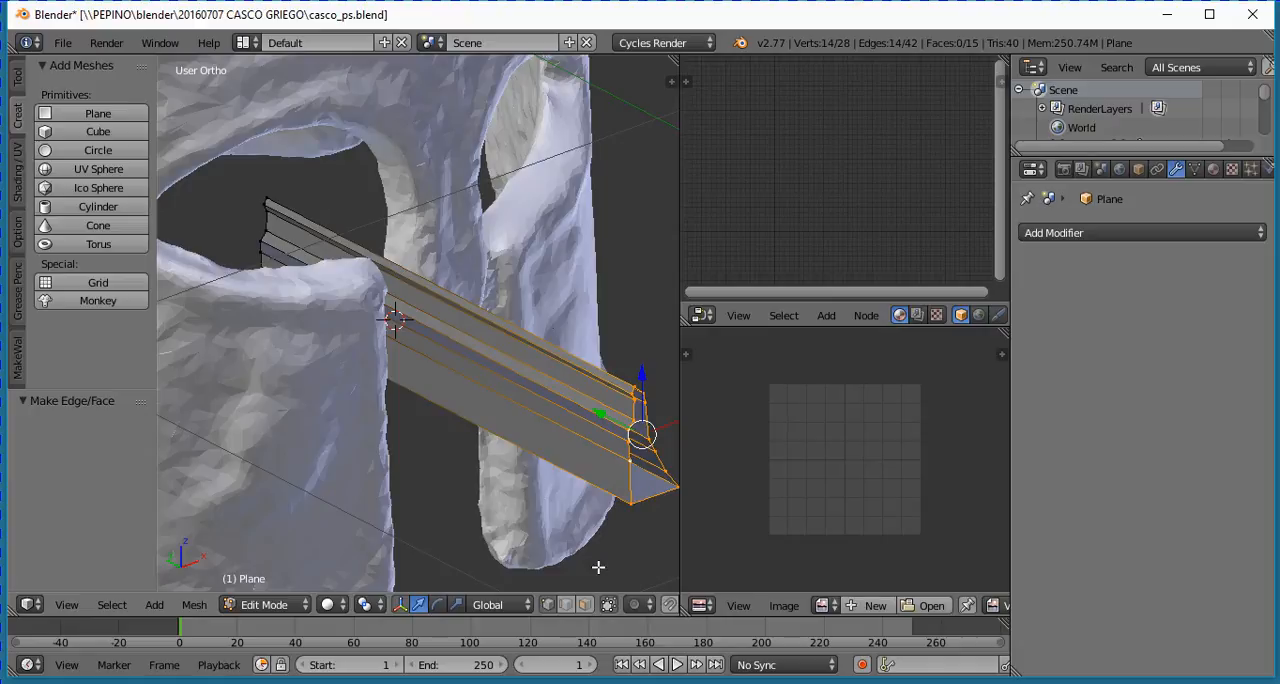
key("f")
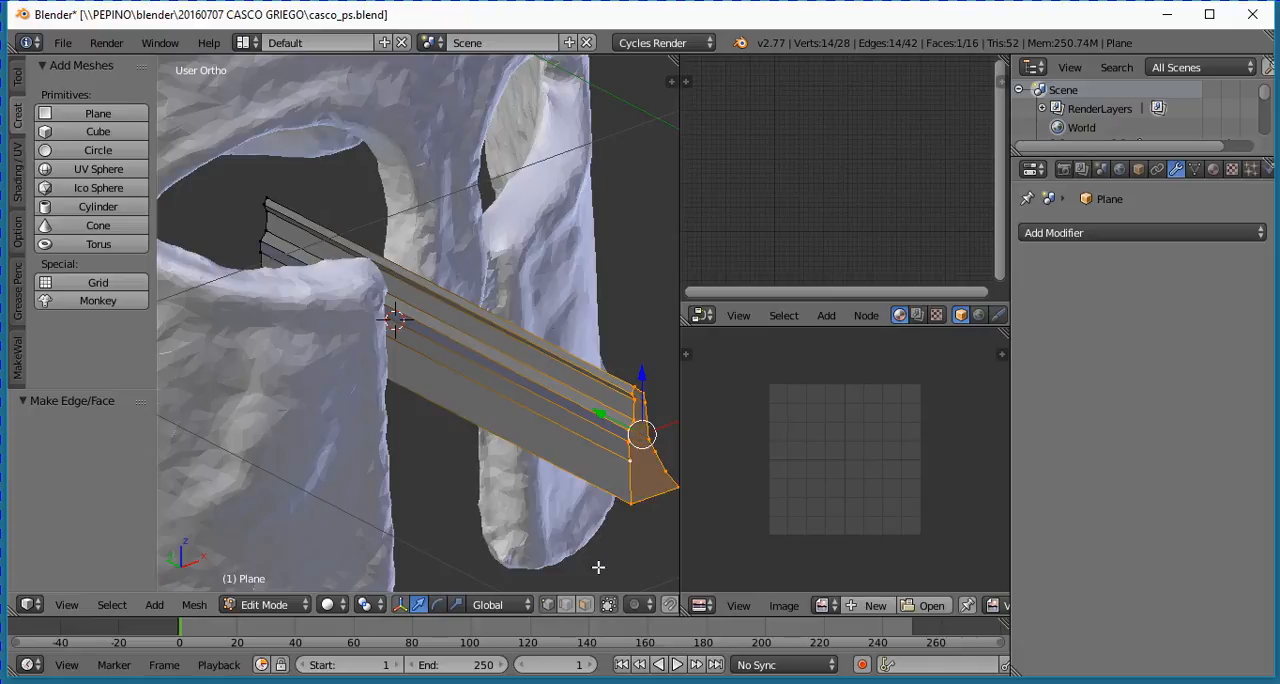
scroll(599, 560, "up", 2)
middle_click_drag(600, 549, 594, 437)
key("Tab")
- Add a Boolean modifier to the helmet mesh casco_ps
right_click(604, 410)
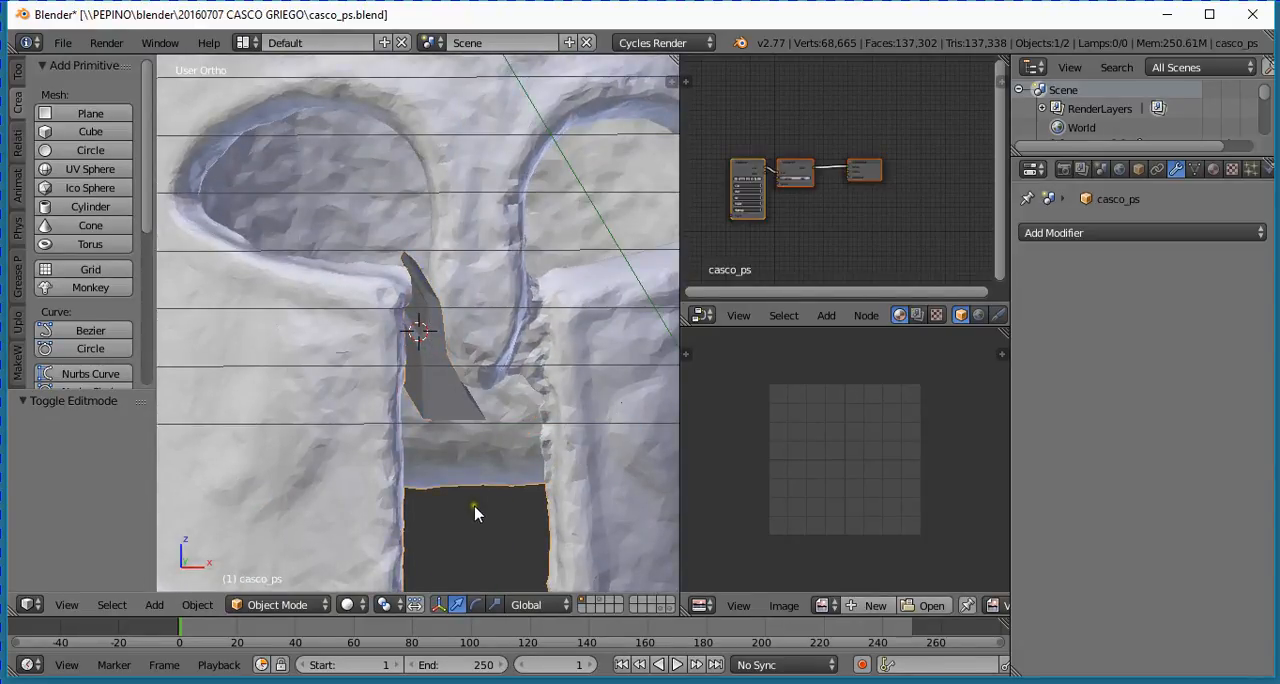
scroll(401, 457, "down", 3)
middle_click_drag(413, 425, 489, 457)
scroll(411, 424, "up", 1)
scroll(435, 436, "up", 1)
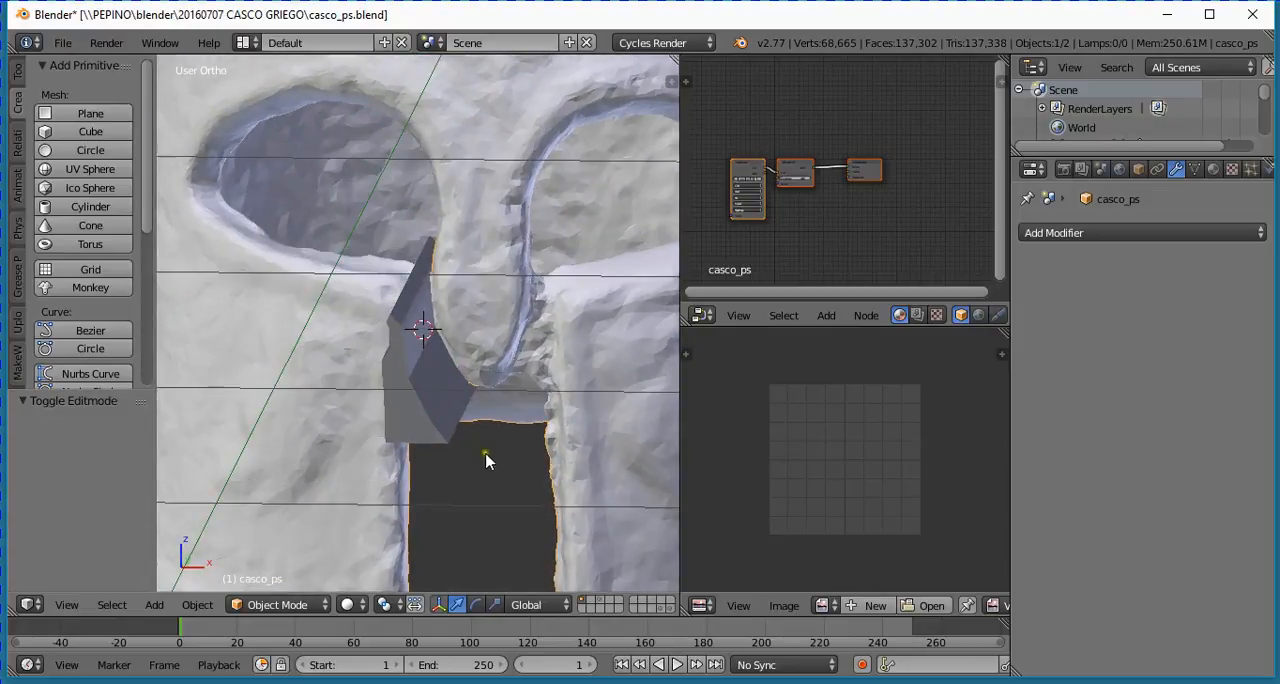
left_click(1085, 233)
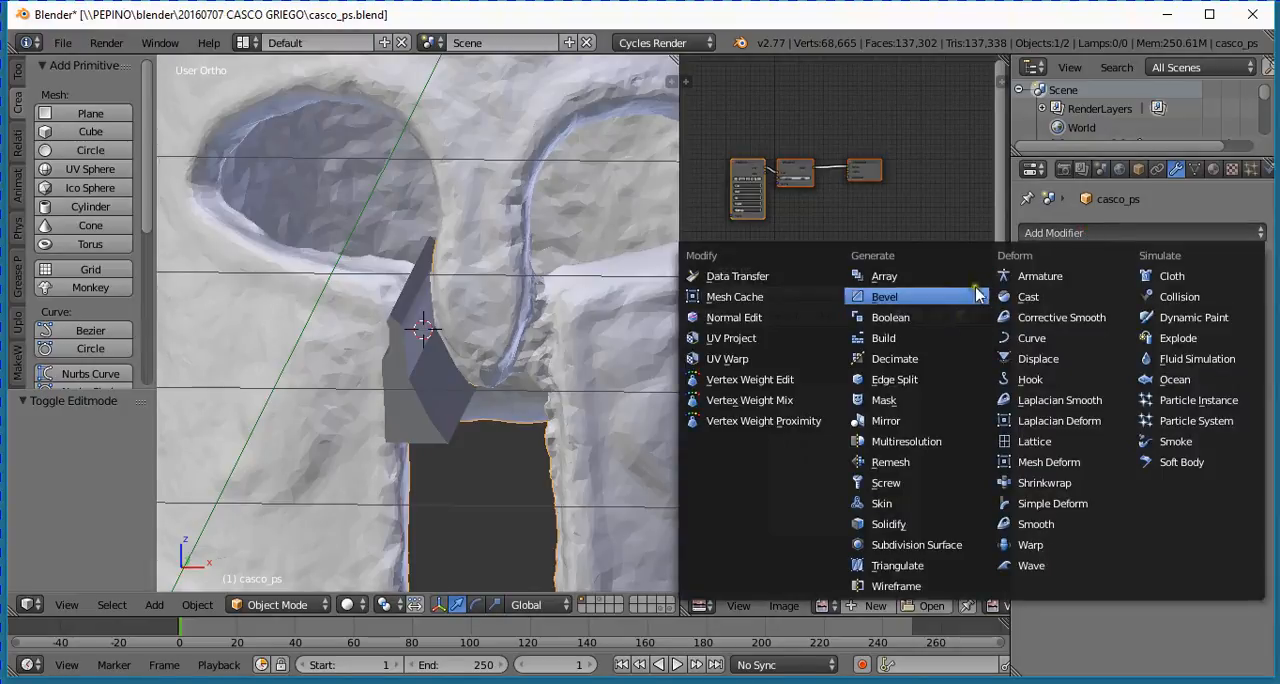
scroll(570, 477, "down", 4)
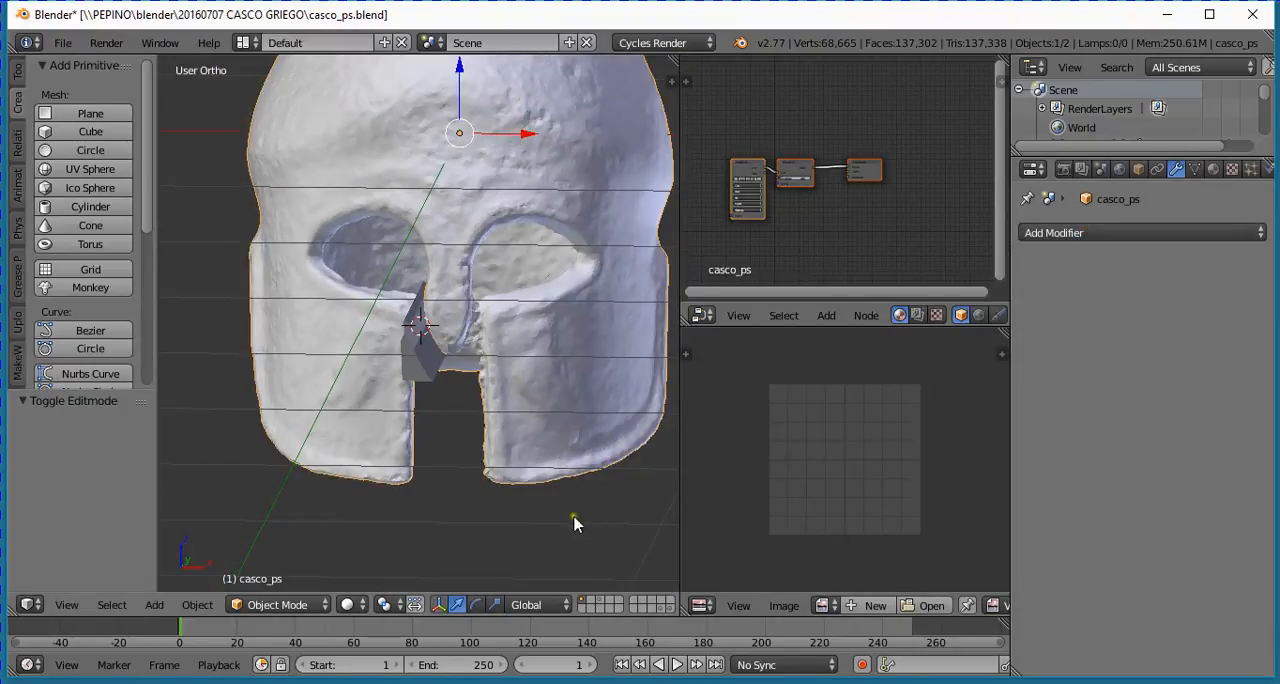
right_click(420, 372)
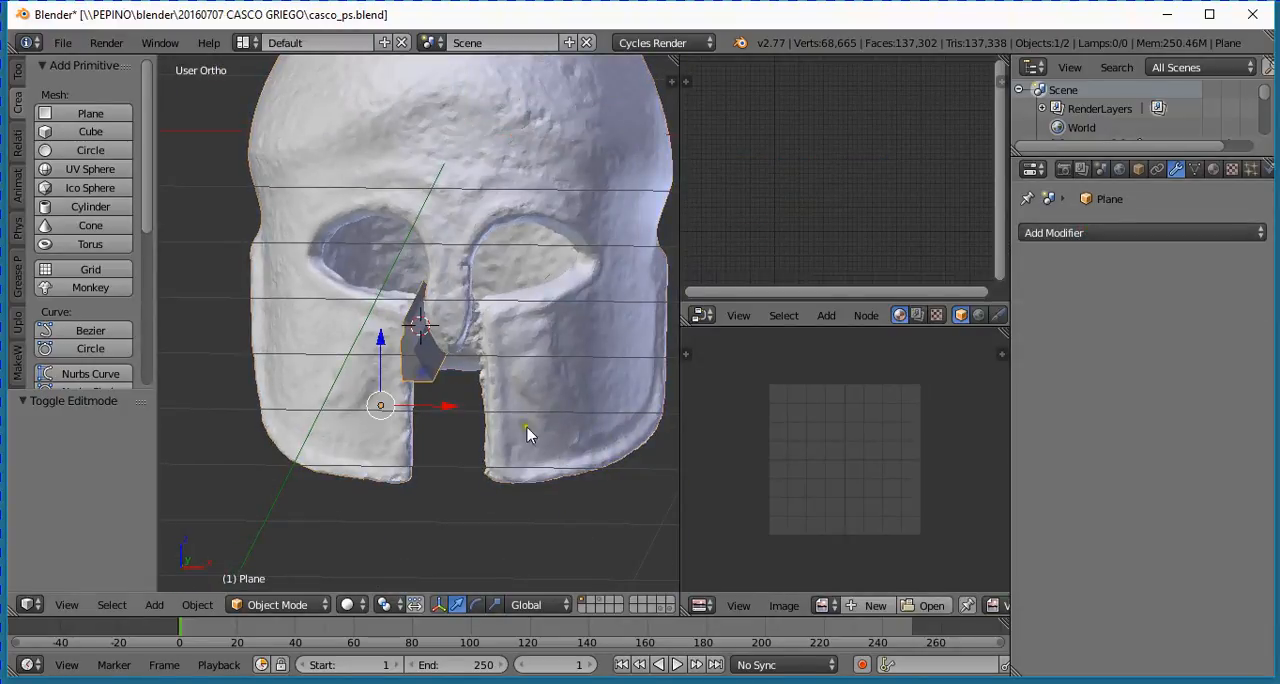
right_click(597, 380)
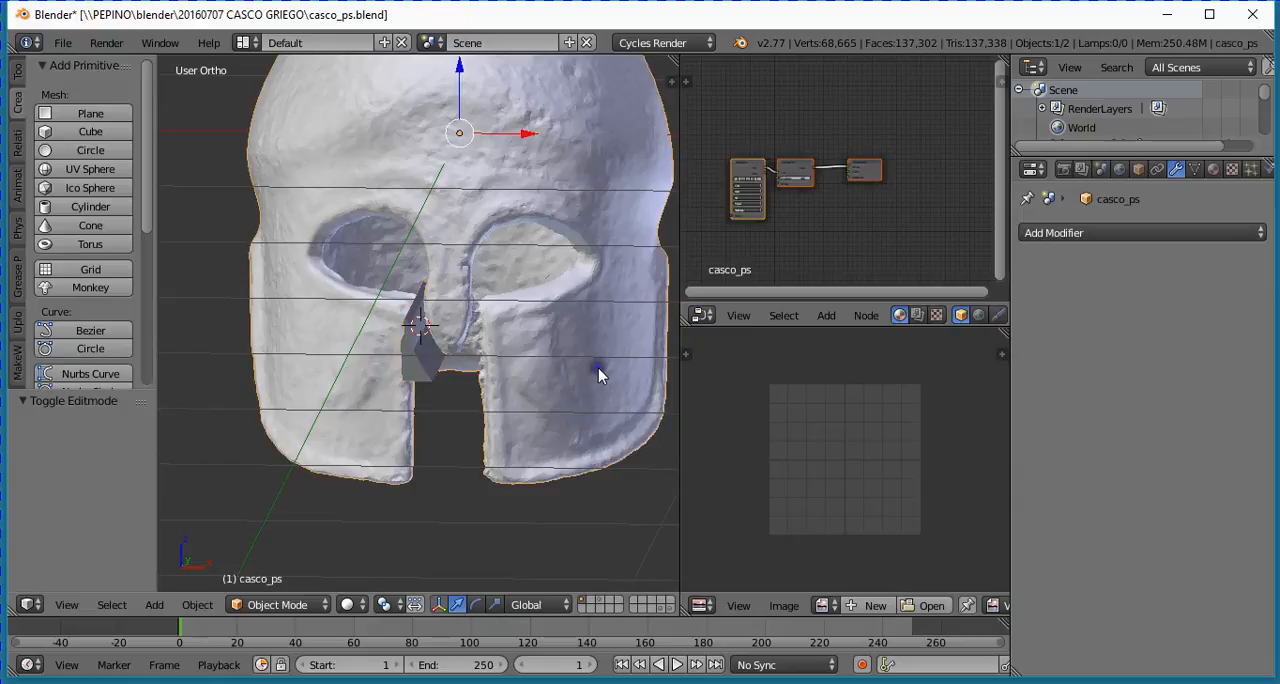
left_click(1062, 232)
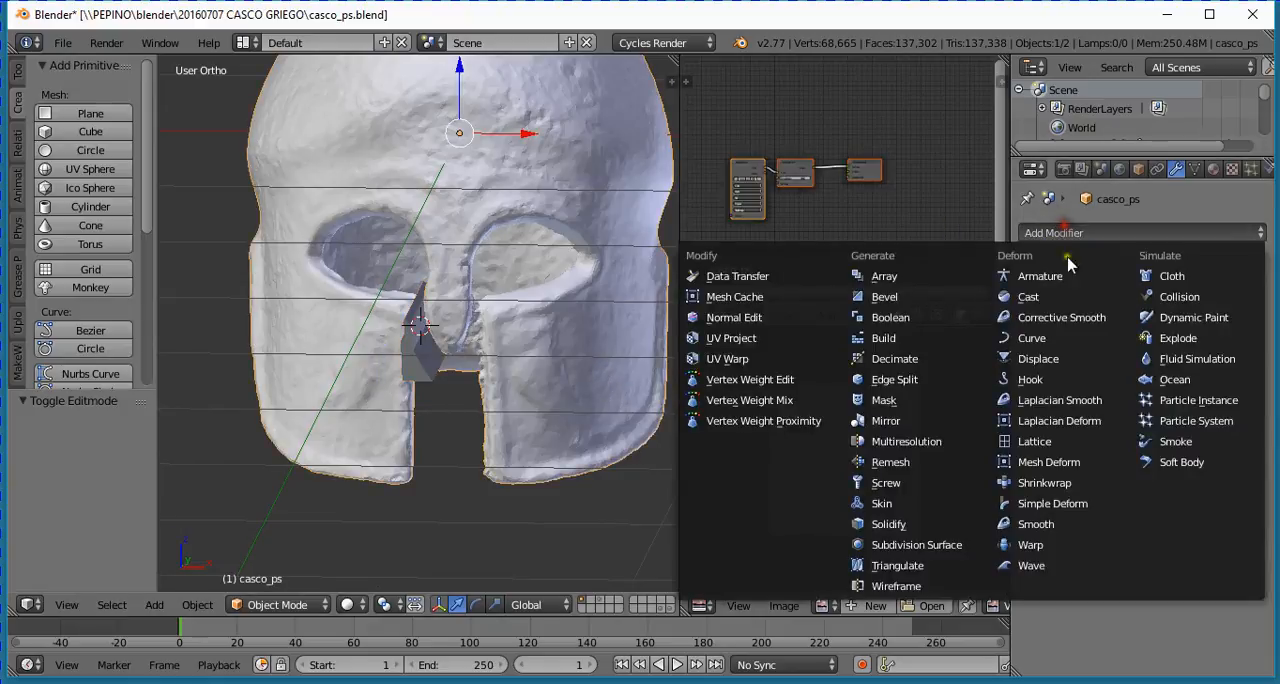
left_click(880, 318)
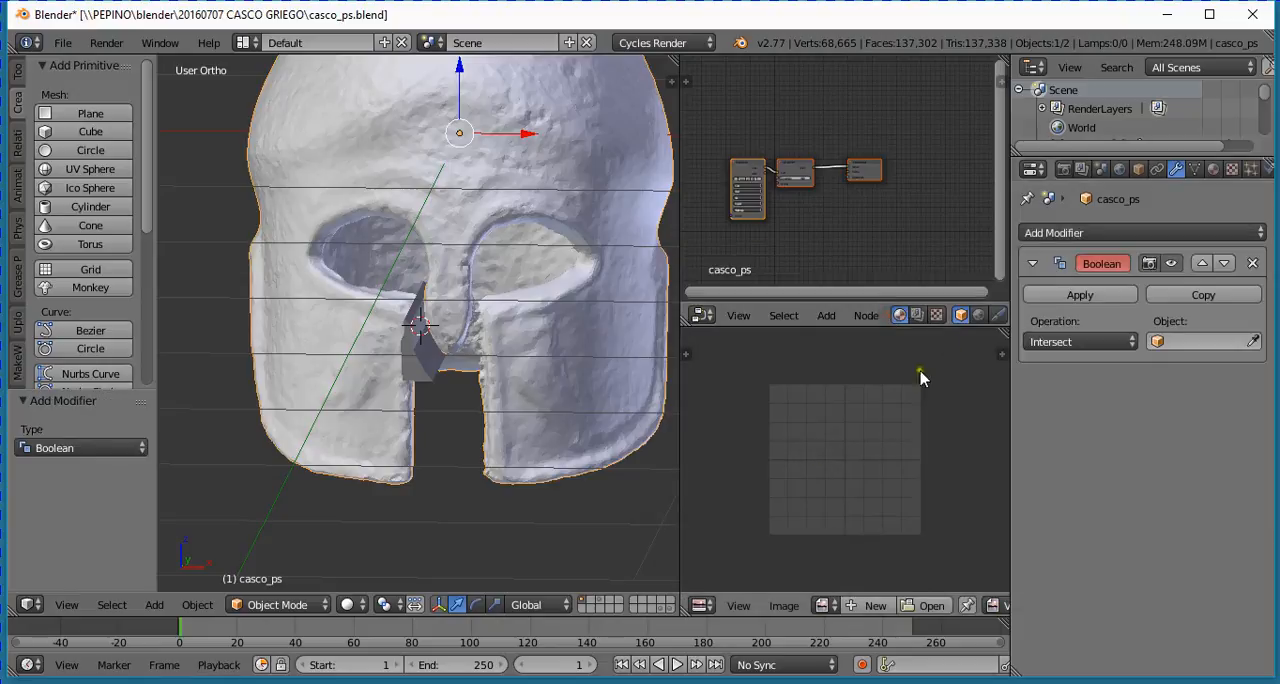
- Use Plane as the helmet's Boolean object and set the operation to Difference
scroll(486, 429, "up", 4)
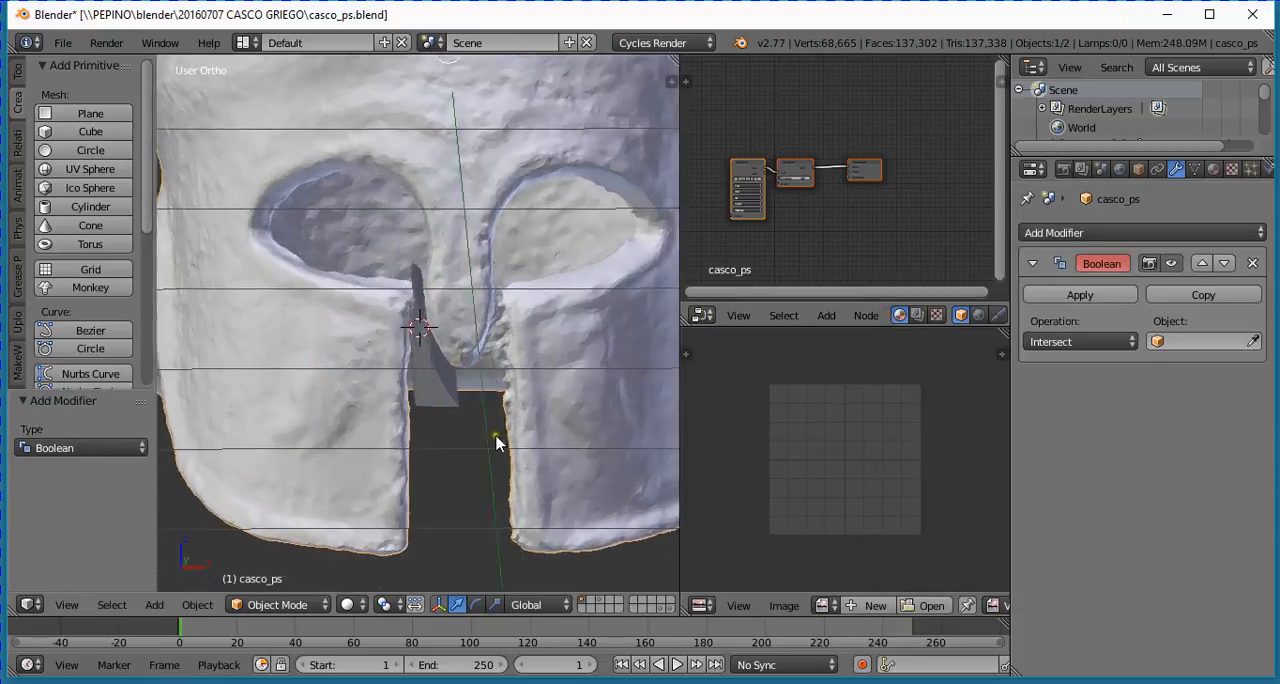
left_click(1183, 342)
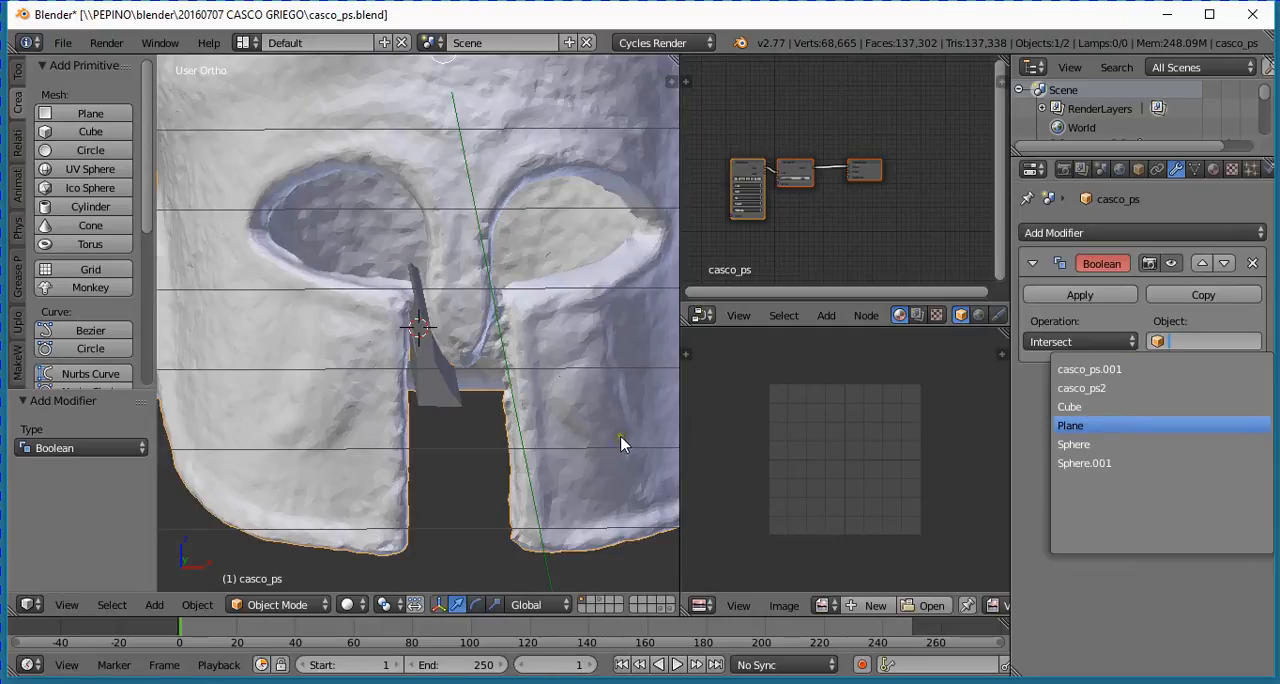
key("Return")
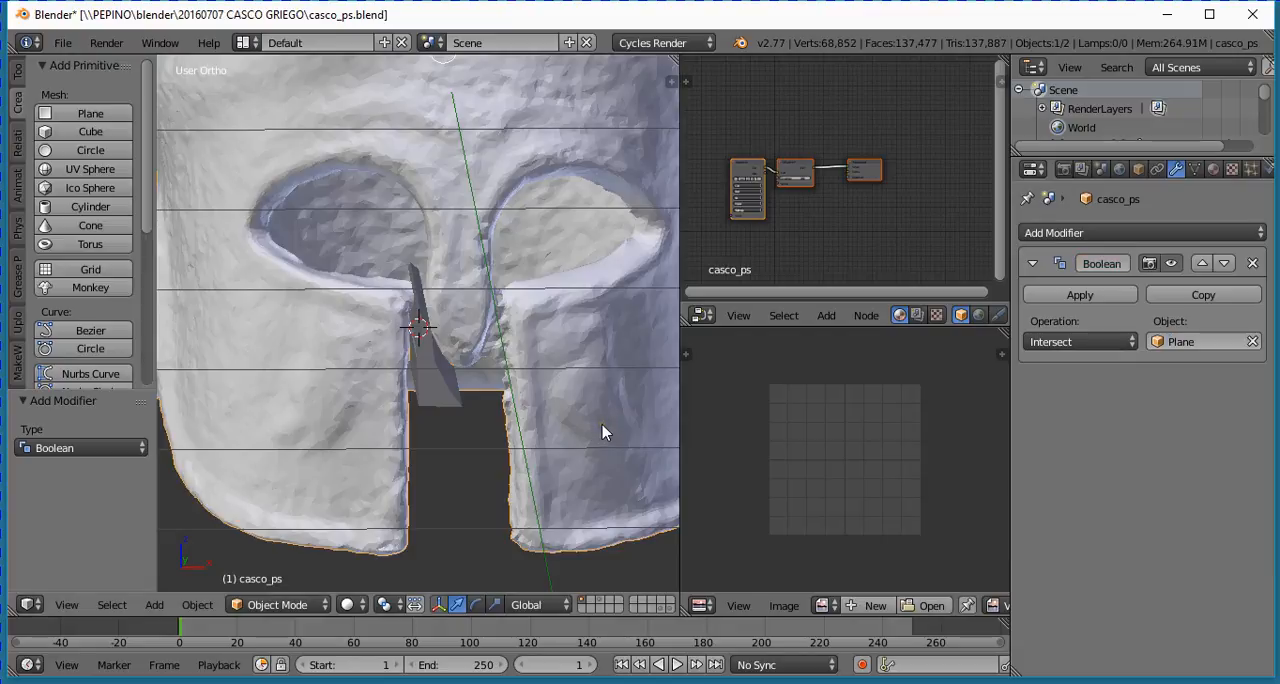
left_click(1090, 342)
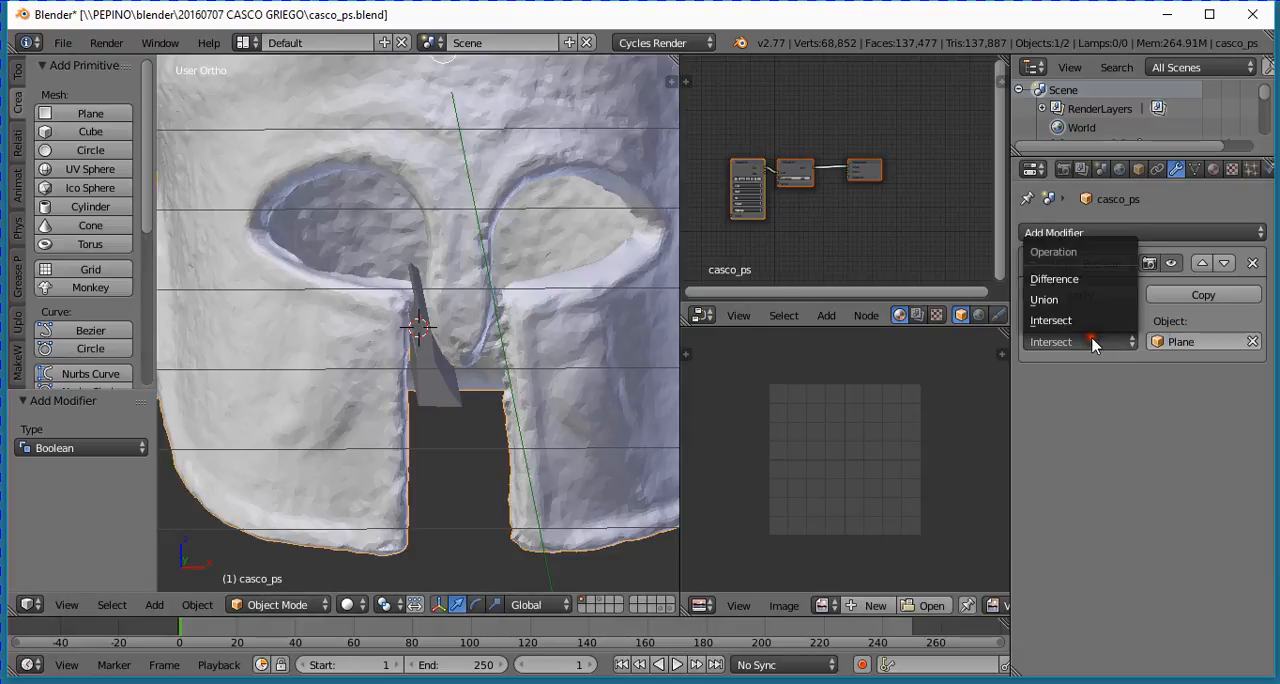
left_click(1083, 281)
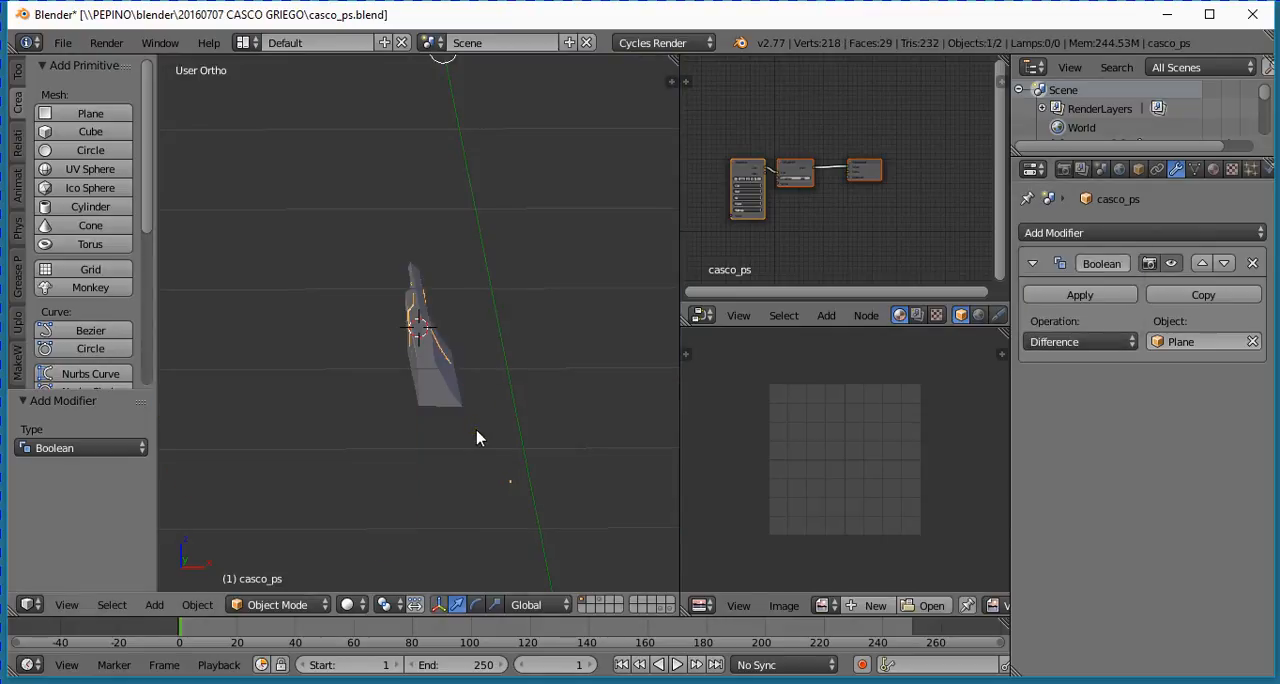
- Flip the normals of the entire cutter mesh and return to Object Mode
middle_click_drag(462, 446, 533, 509)
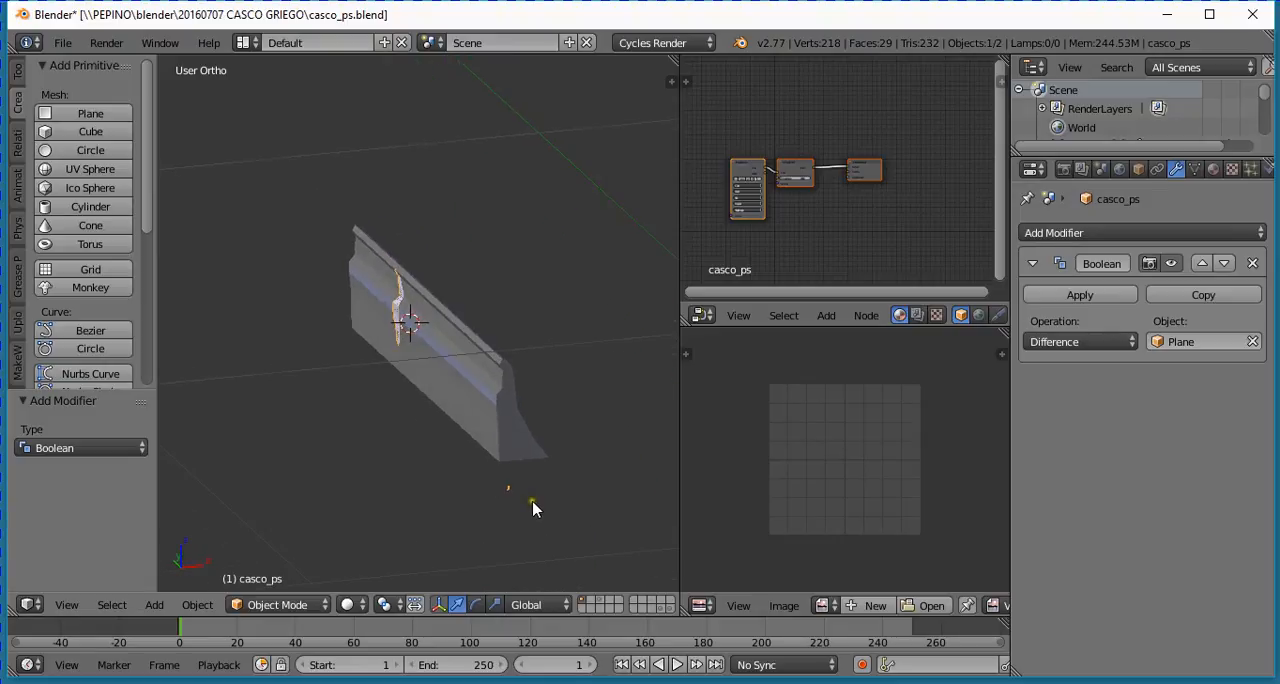
right_click(515, 443)
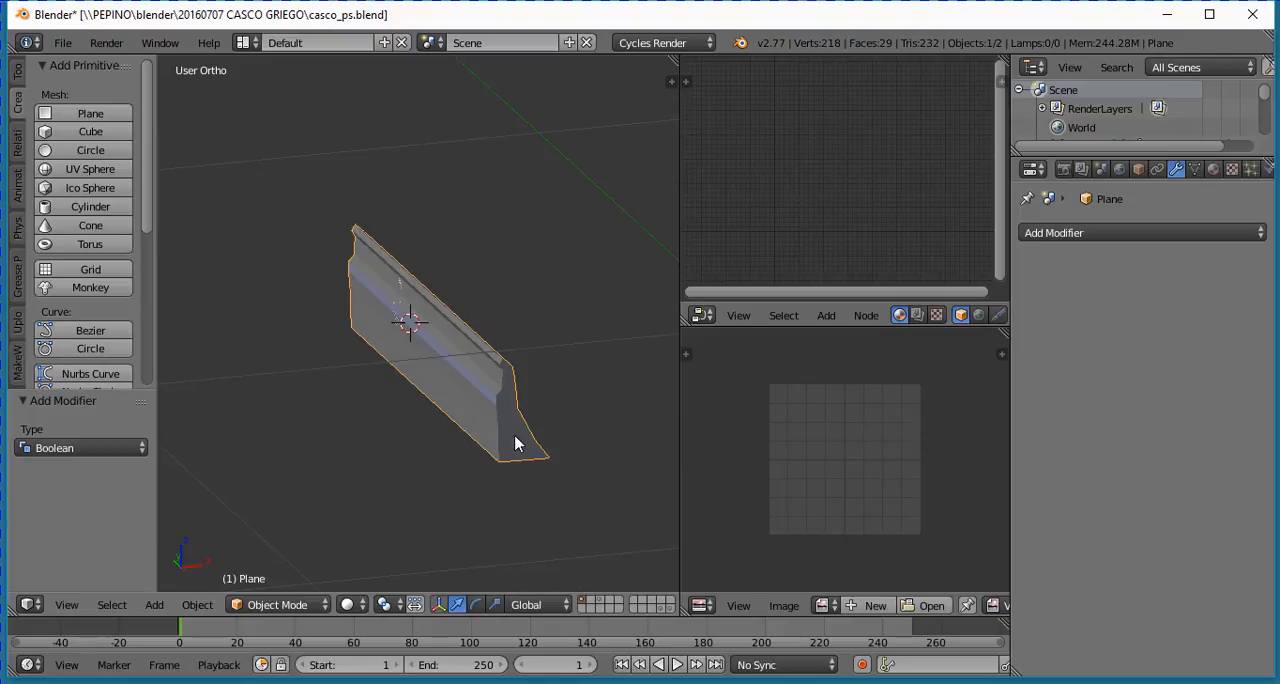
key("Tab")
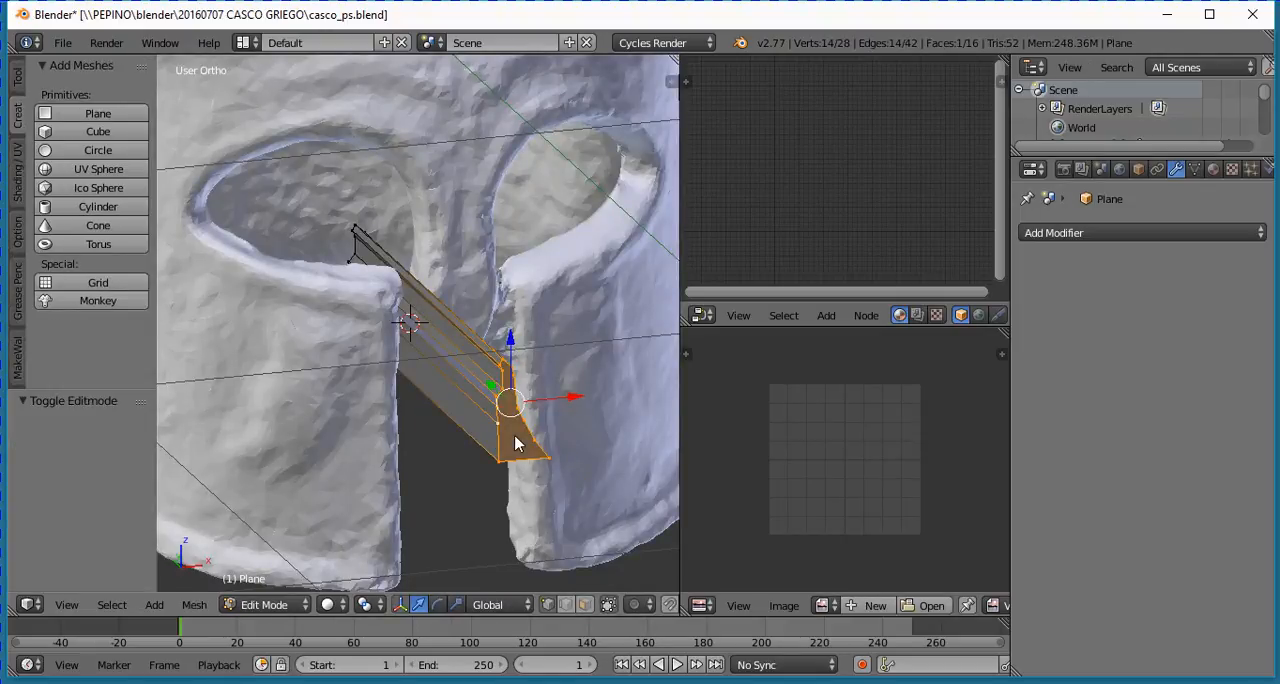
key("a")
key("a")
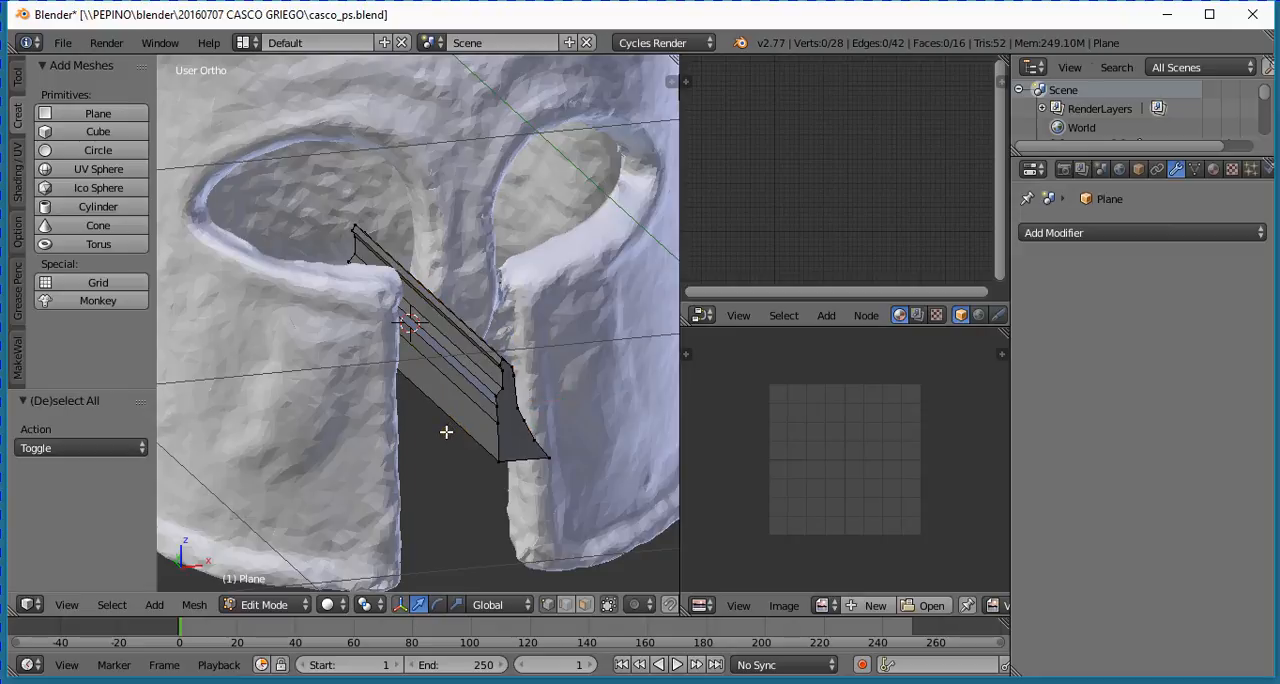
left_click(192, 604)
mouse_move(257, 304)
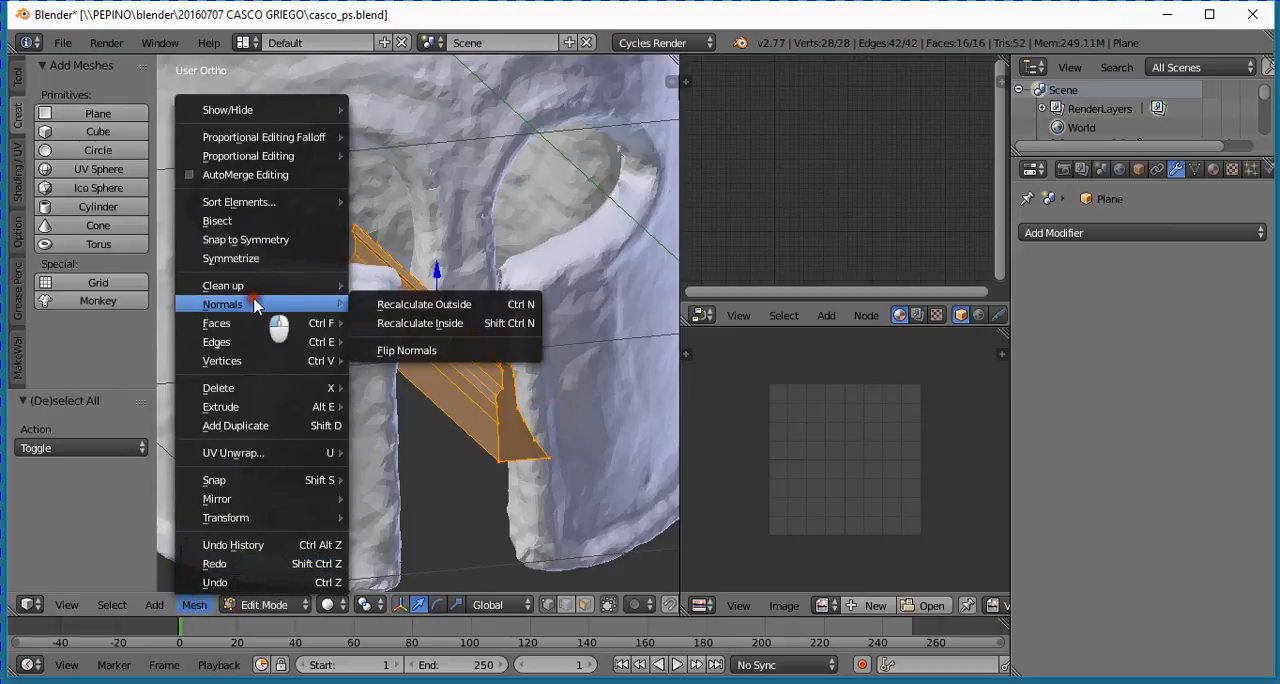
left_click(403, 348)
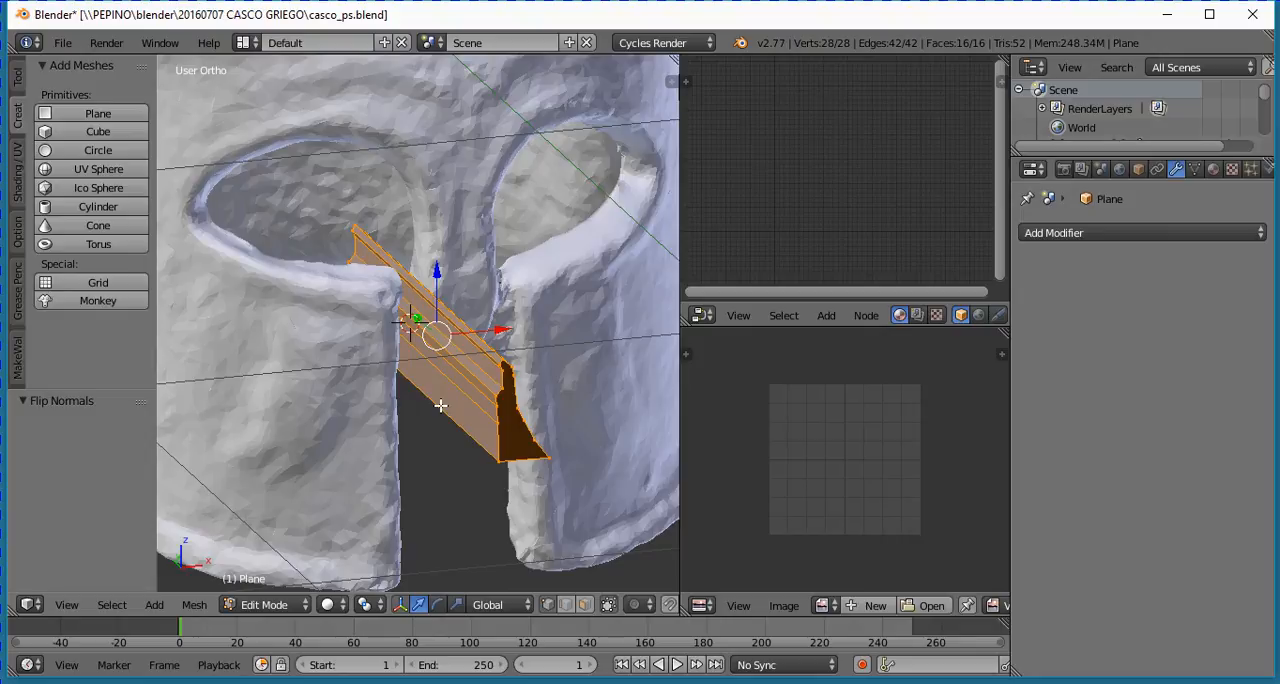
key("Tab")
key("KP_Divide")
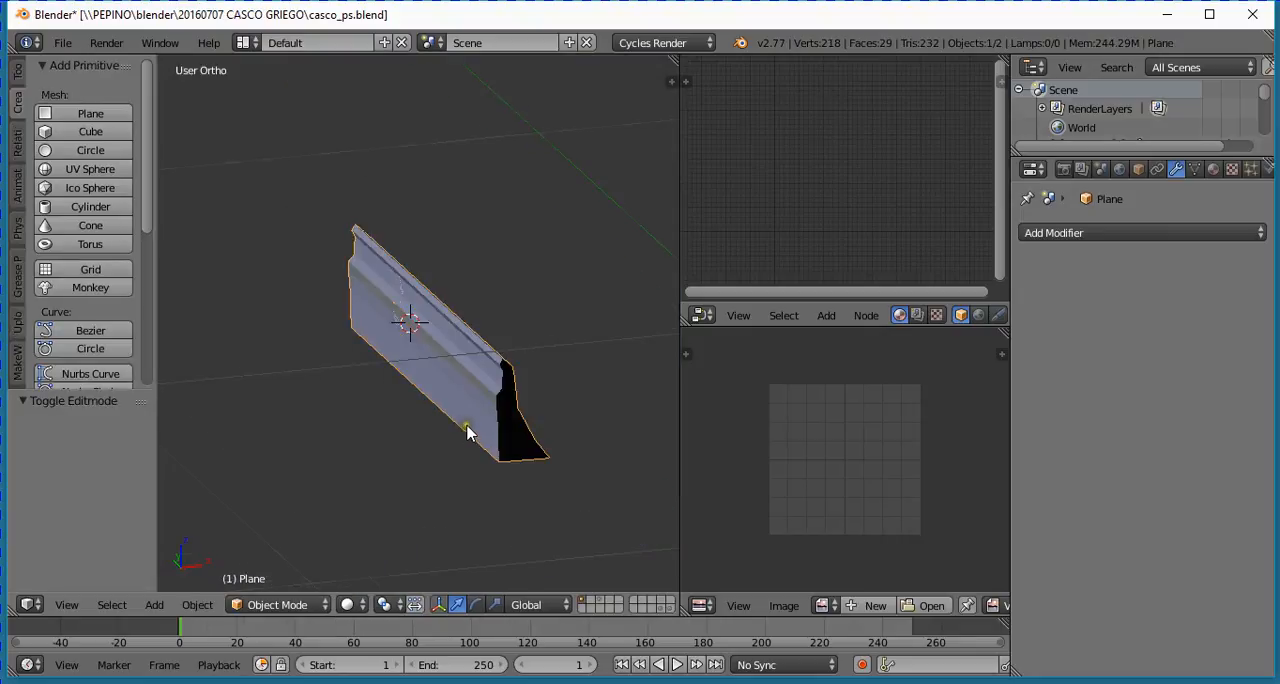
- Examine from several angles how the cutter with flipped normals sits between the nose guard and the cheek guard
scroll(467, 428, "down", 1)
middle_click_drag(468, 437, 458, 450)
scroll(457, 450, "up", 1)
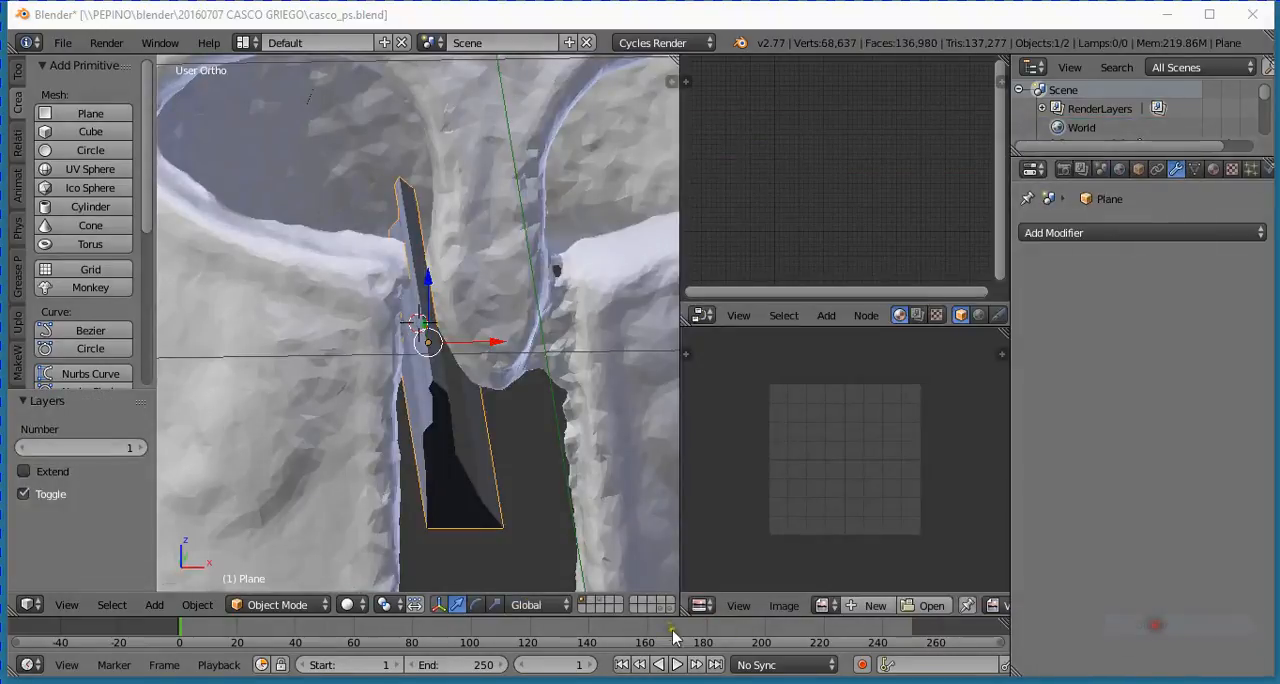
scroll(605, 530, "up", 1)
middle_click_drag(605, 530, 565, 470)
middle_click_drag(505, 511, 446, 474)
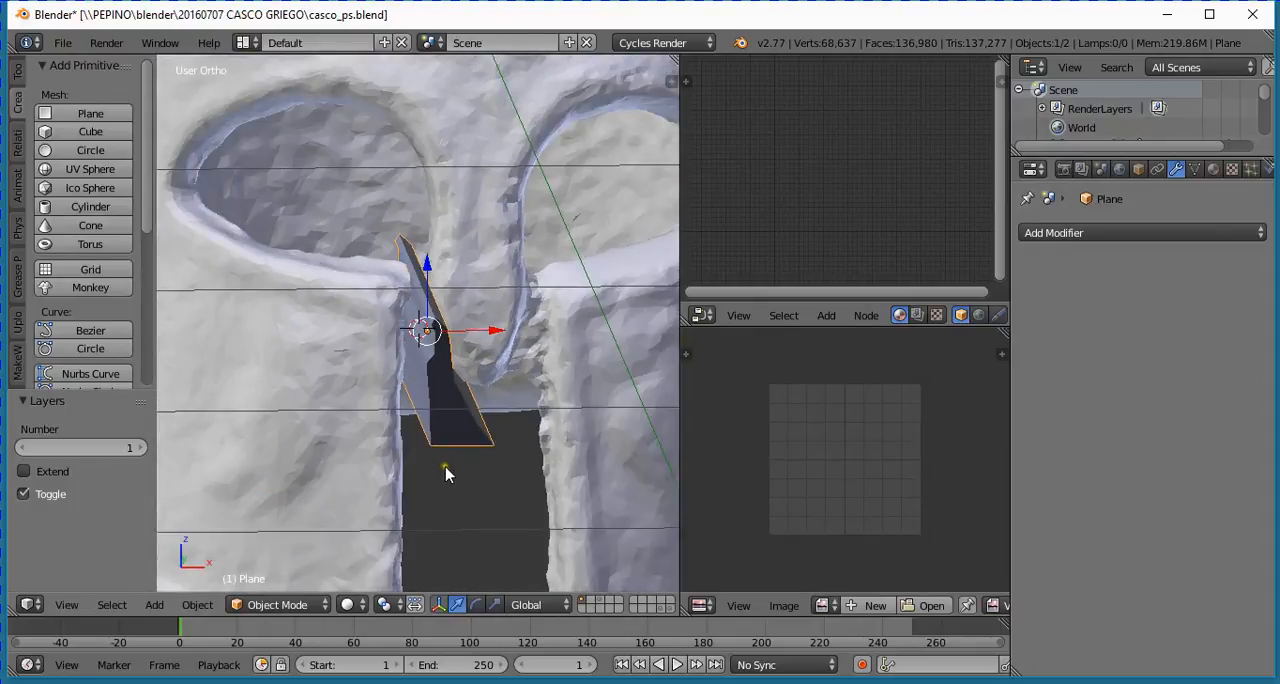
scroll(555, 412, "down", 3)
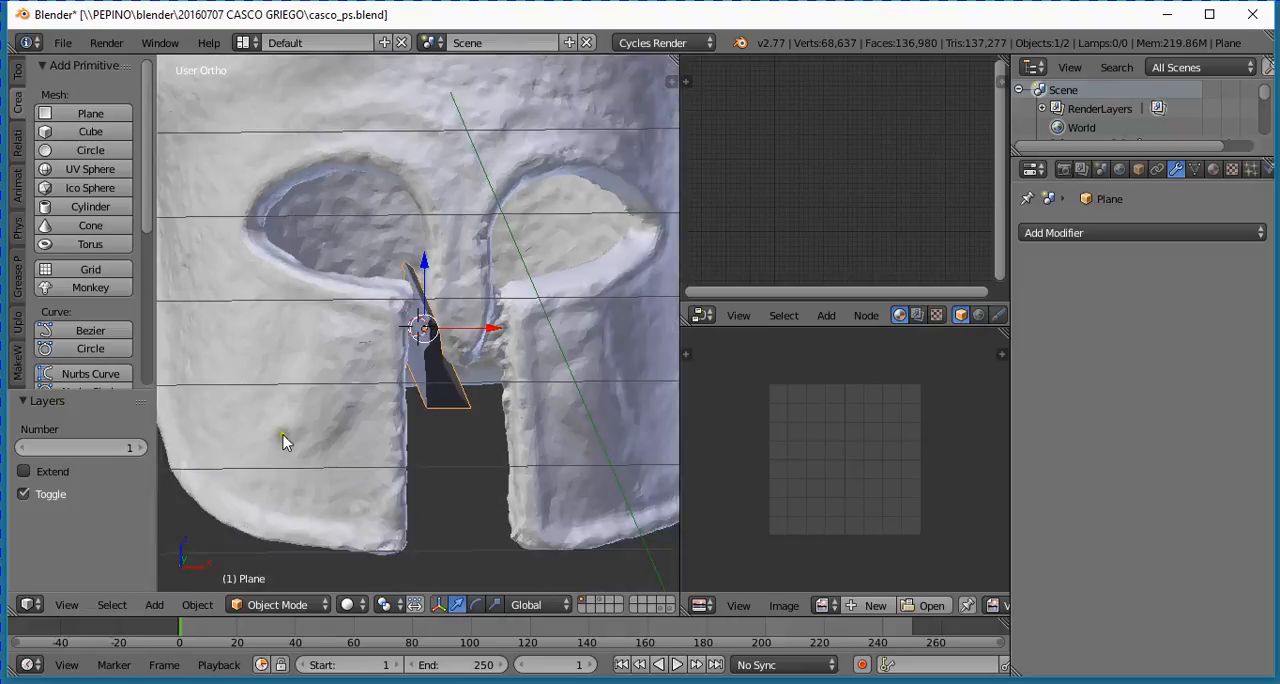
middle_click_drag(440, 398, 414, 388)
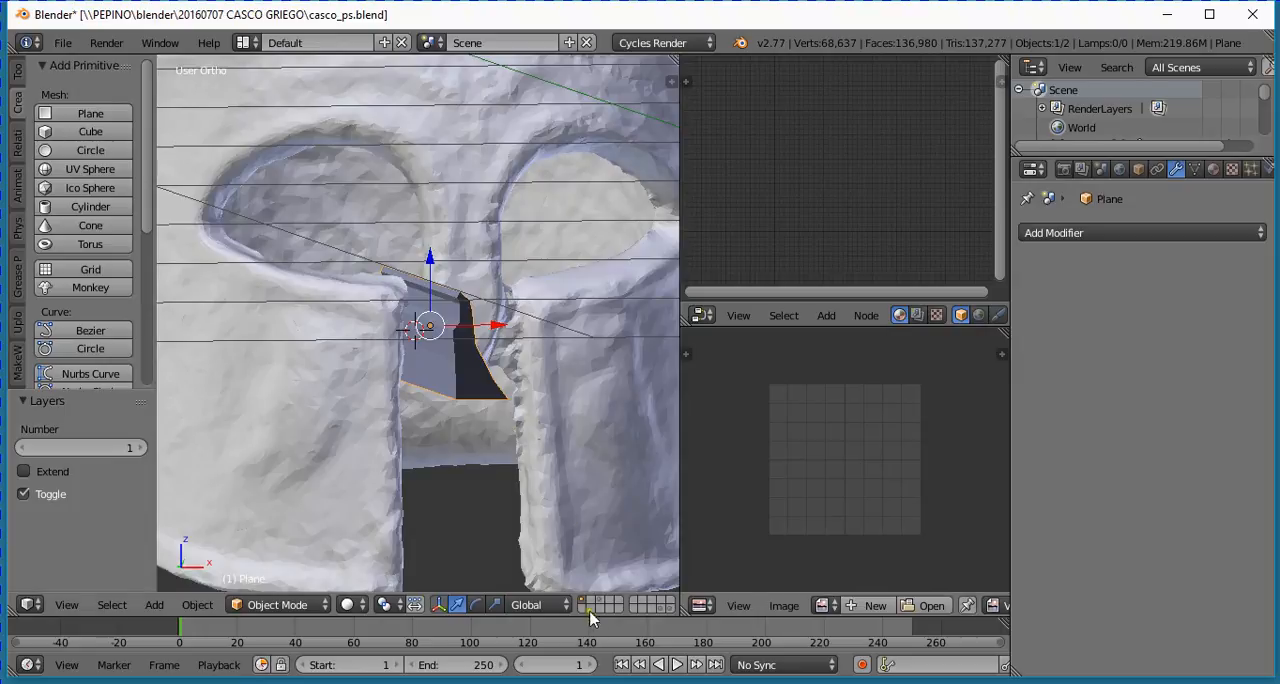
scroll(470, 412, "up", 2)
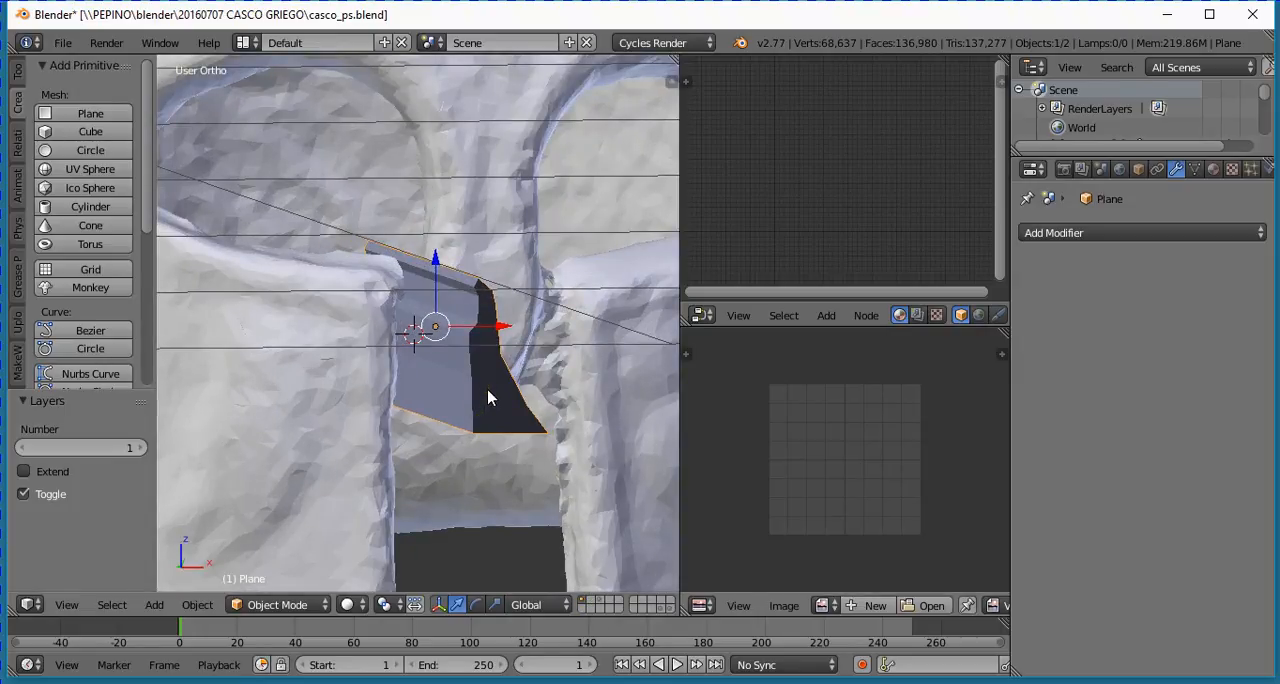
- Move the cutter to the second layer, check it there, and show the helmet's first layer again
key("m")
key("2")
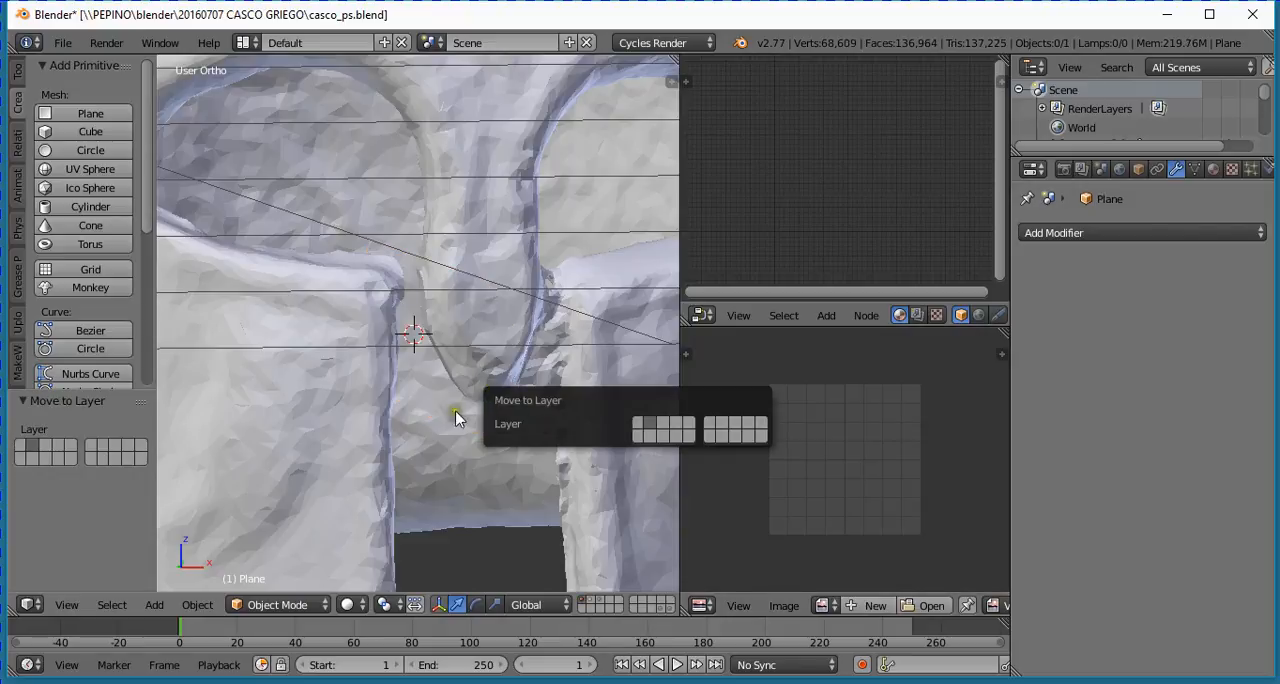
left_click(590, 606)
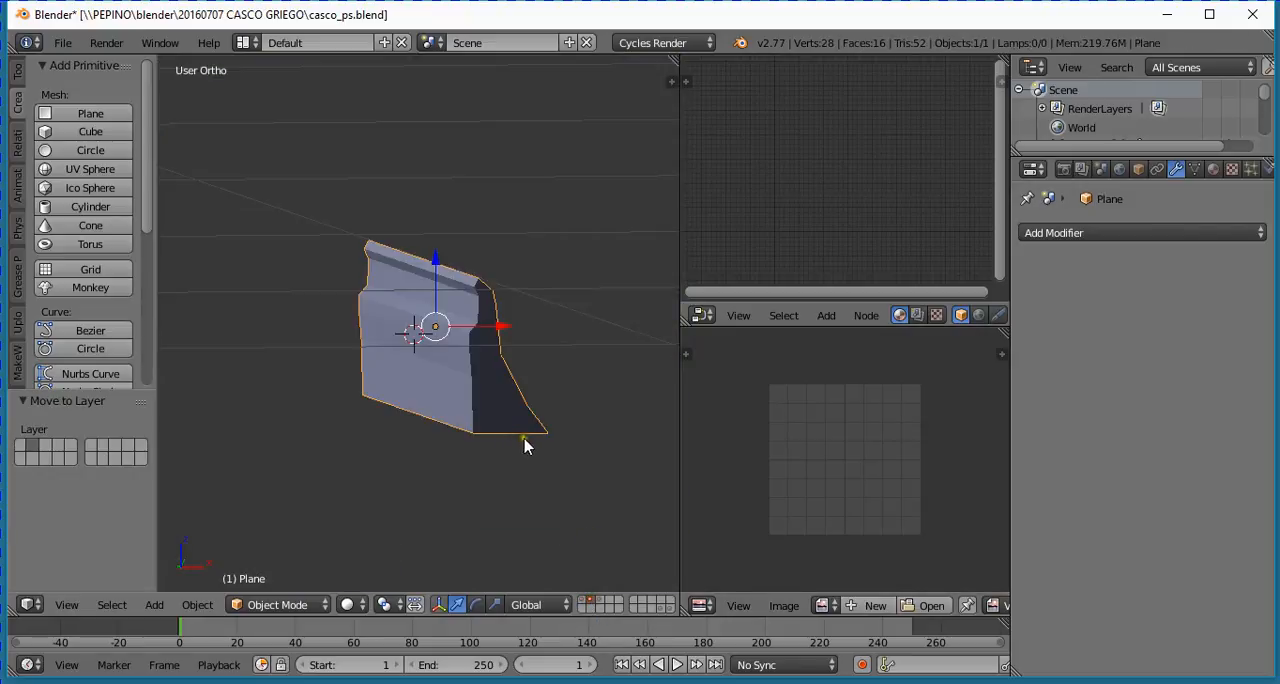
left_click(583, 603)
- Inspect the gap between the nose guard and cheek guard up close, toggling the viewport display of the helmet's Boolean modifier
scroll(446, 417, "up", 3)
middle_click_drag(446, 417, 398, 190)
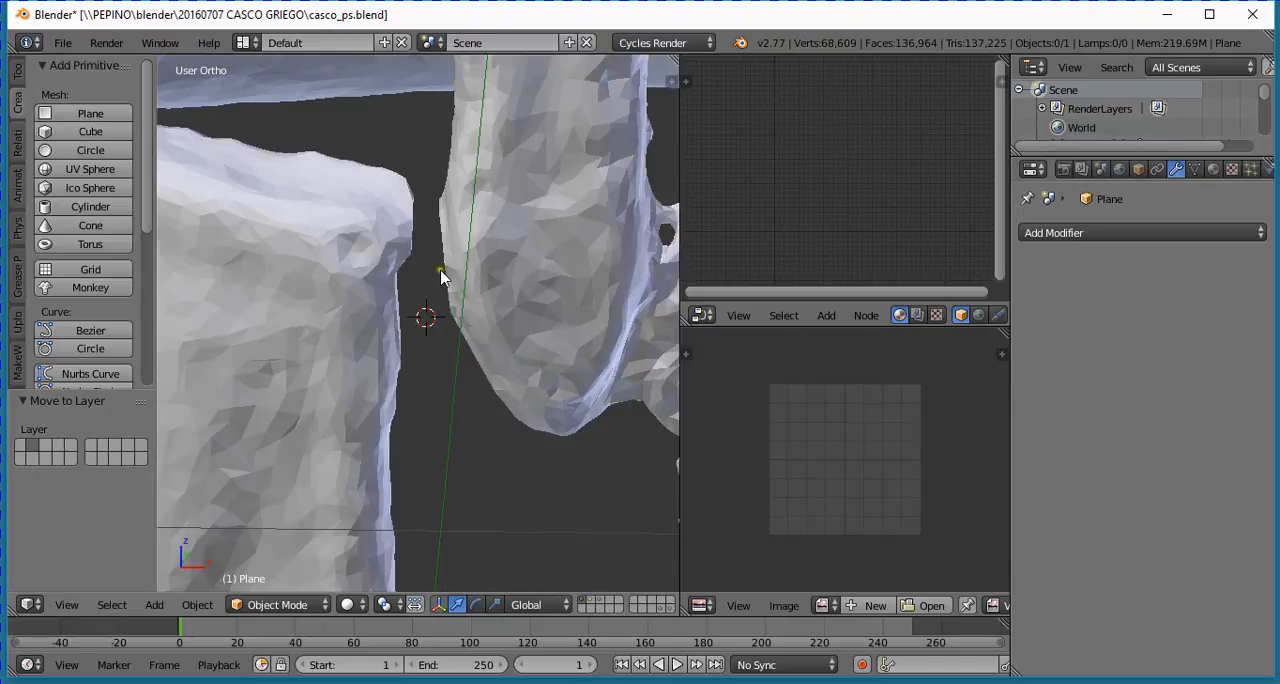
middle_click_drag(522, 492, 505, 443)
scroll(540, 410, "down", 3)
right_click(586, 390)
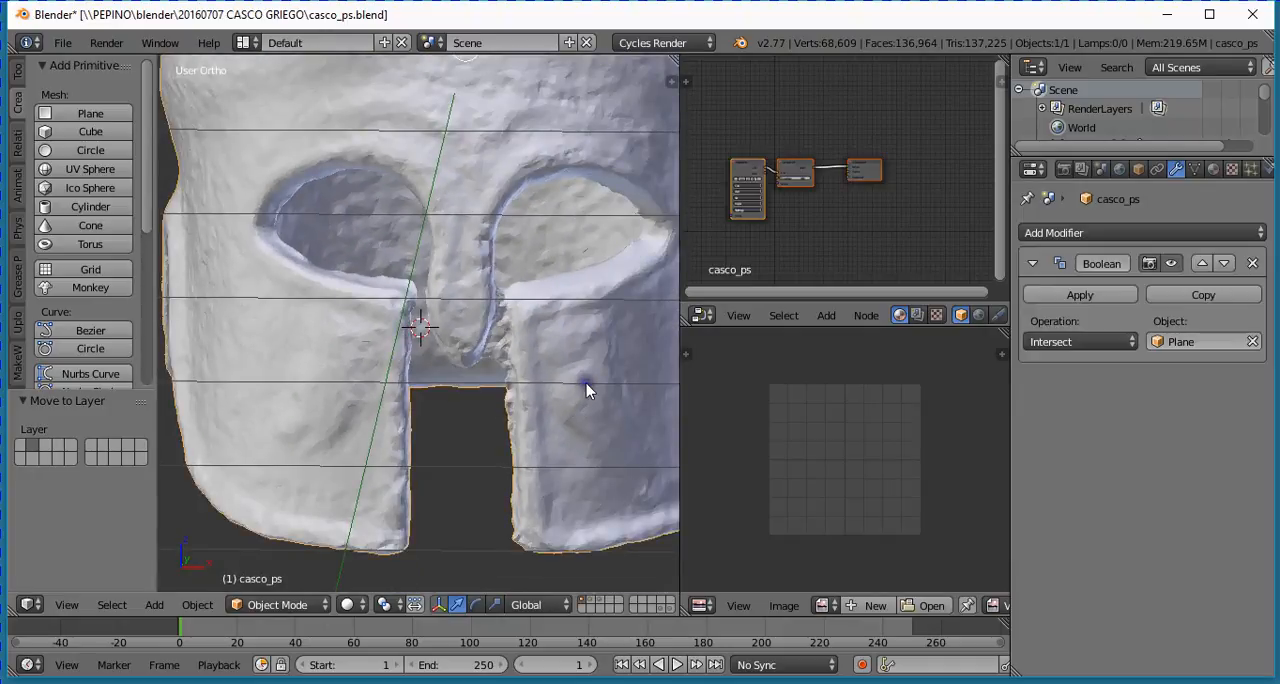
scroll(491, 366, "up", 5)
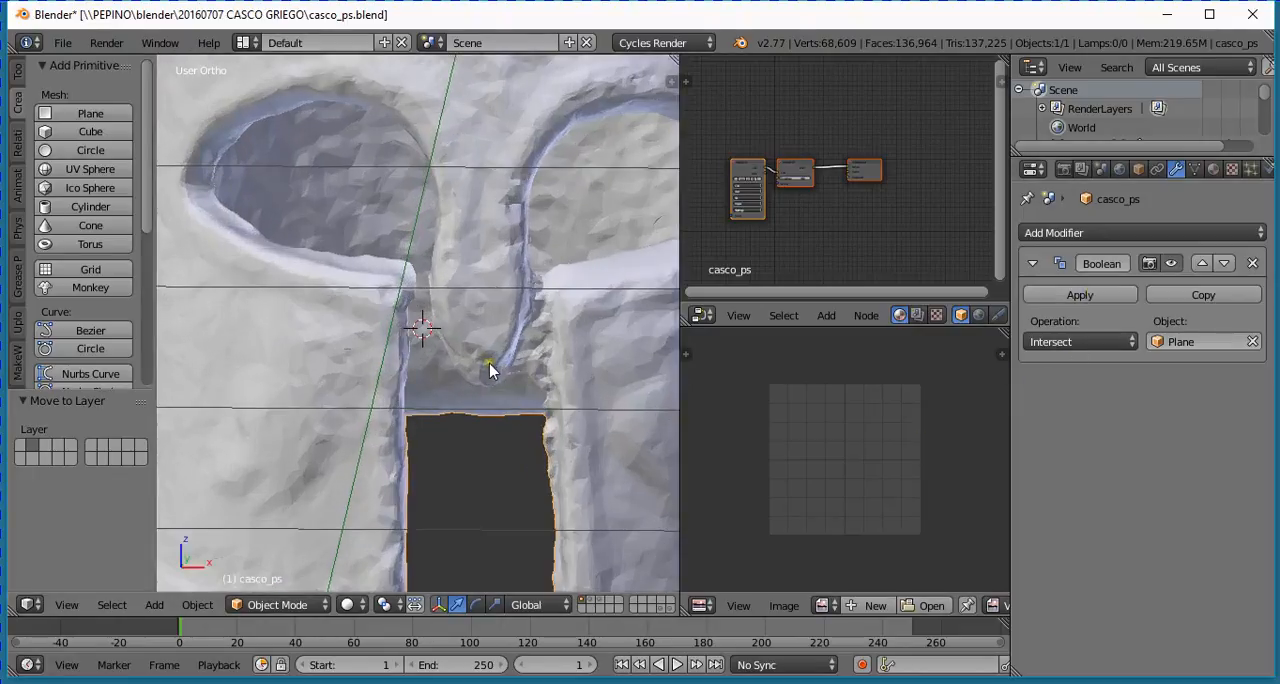
scroll(437, 380, "up", 1)
middle_click_drag(437, 380, 455, 388)
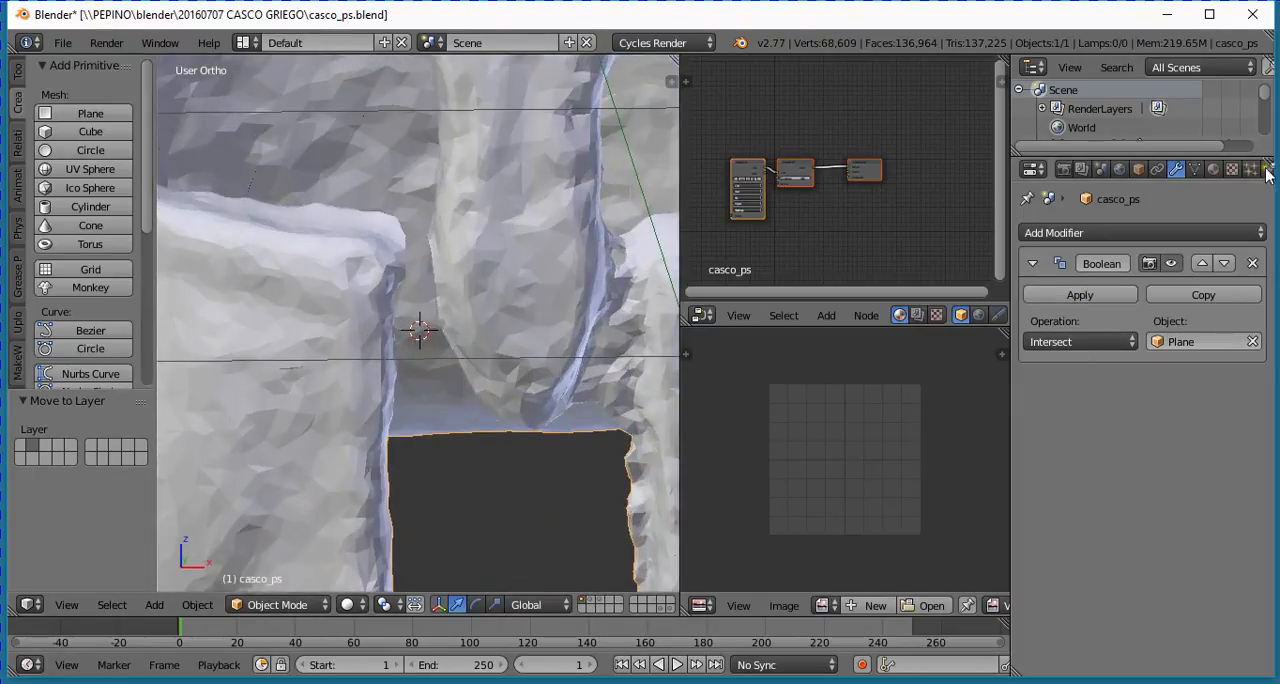
left_click(1172, 264)
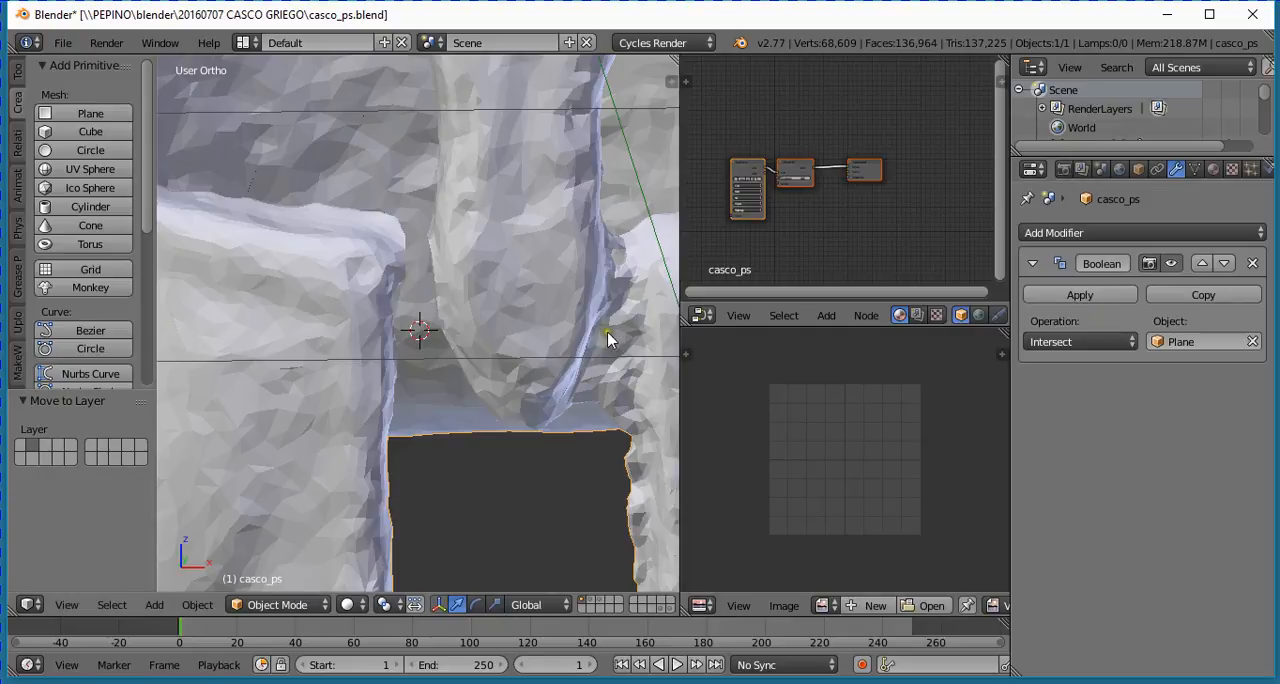
- Apply the helmet's Boolean modifier to make the cut between the nose guard and cheek guard permanent
middle_click_drag(607, 331, 605, 223)
middle_click_drag(608, 332, 560, 330)
scroll(522, 387, "down", 2)
scroll(508, 356, "up", 5)
left_click(1056, 296)
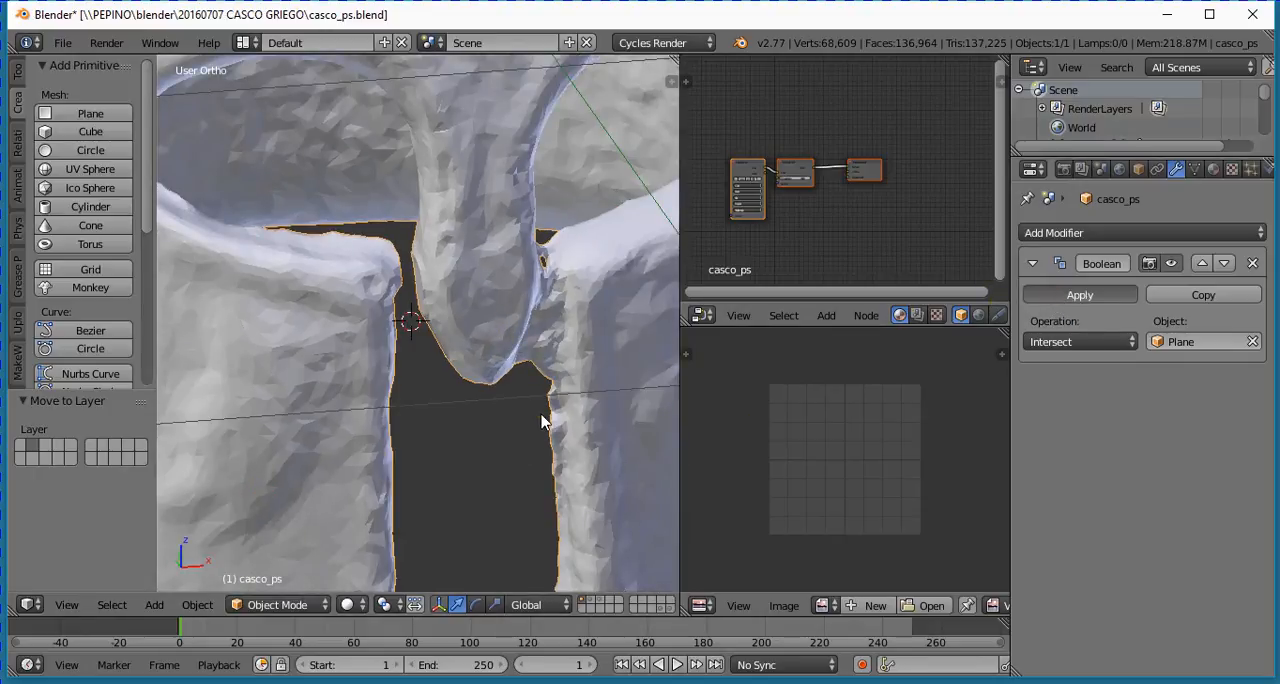
scroll(466, 356, "down", 2)
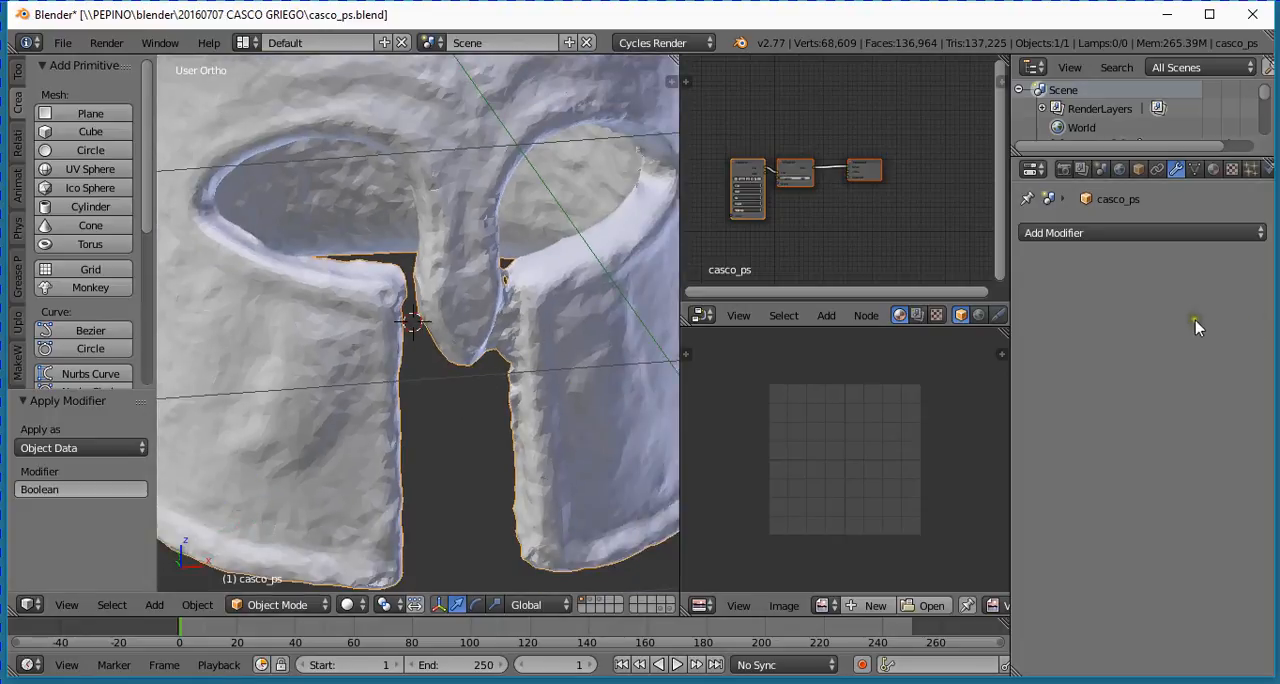
scroll(435, 322, "up", 3)
middle_click_drag(413, 262, 405, 415)
scroll(405, 408, "down", 3)
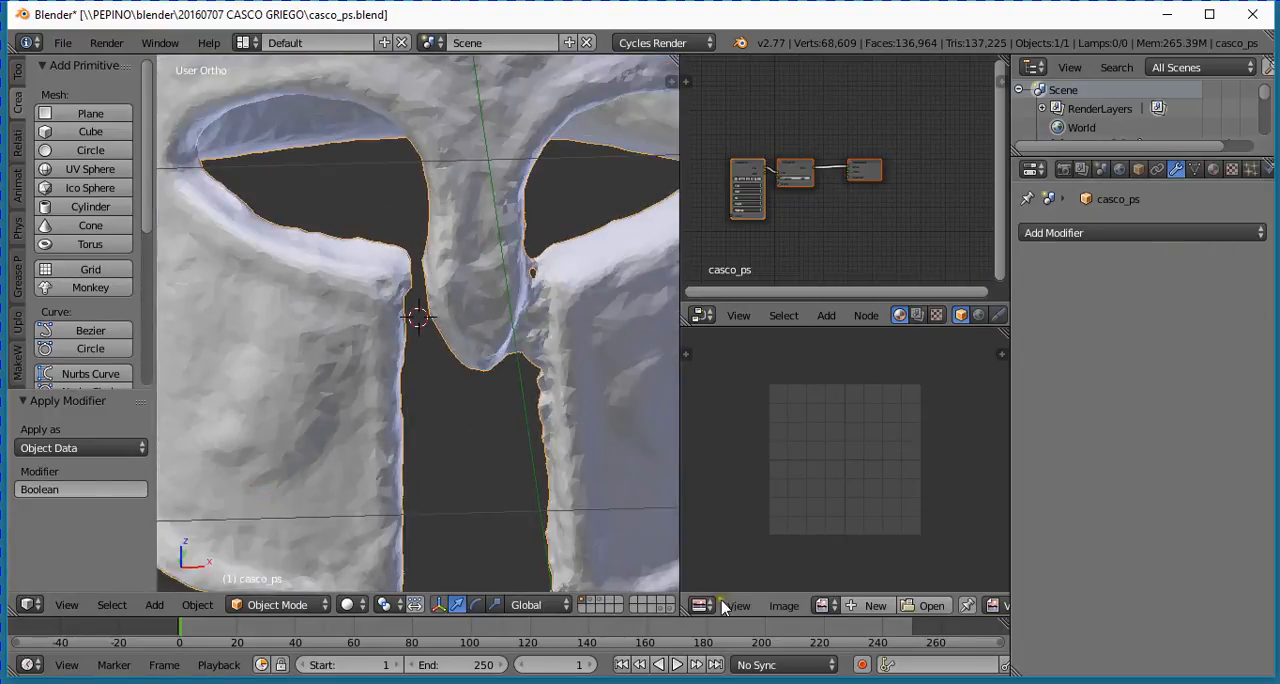
- Select the cutter on the second layer, move it to the first layer, and show that layer again
left_click(591, 600)
right_click(427, 388)
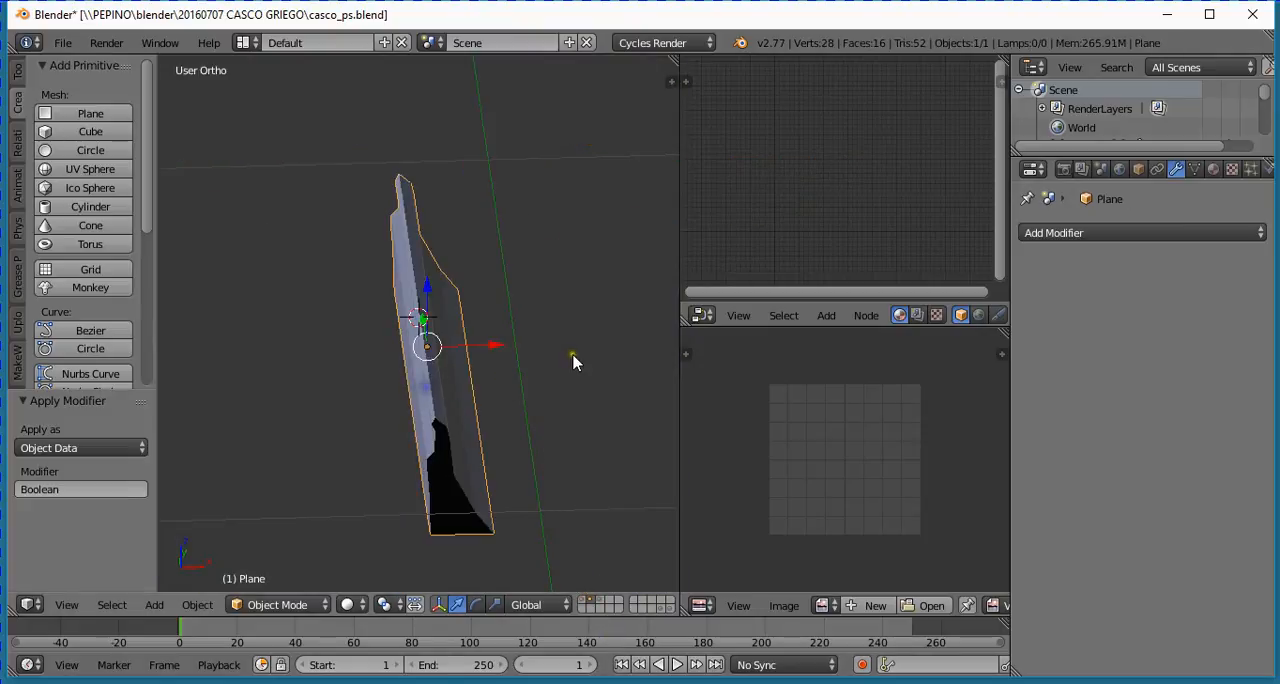
key("m")
key("1")
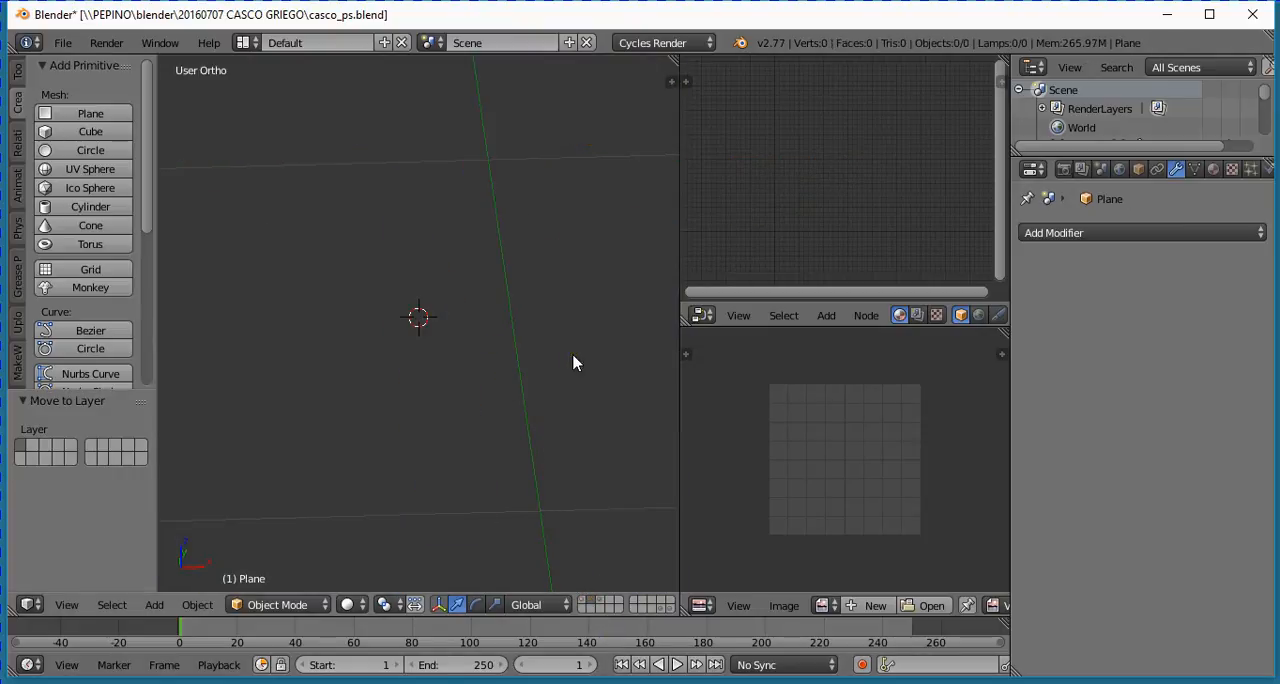
key("1")
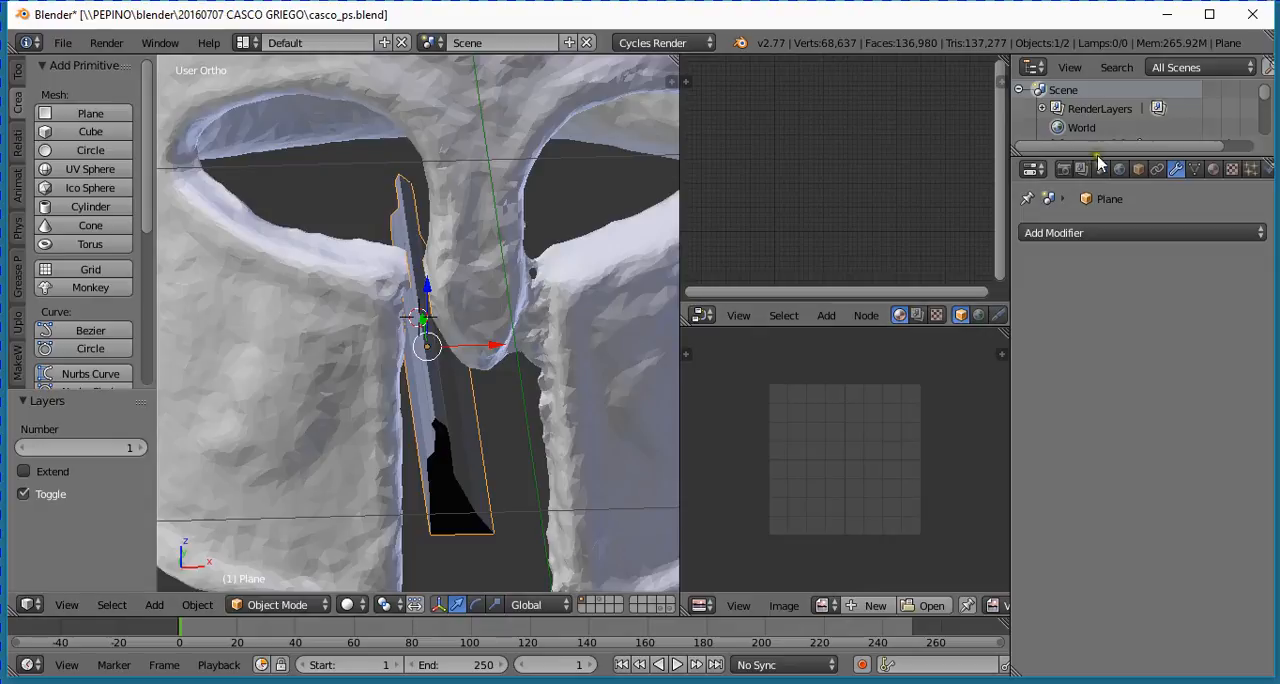
- In front view, rotate the cutter 180 degrees around the global Z axis
middle_click_drag(566, 406, 555, 393)
key("KP_1")
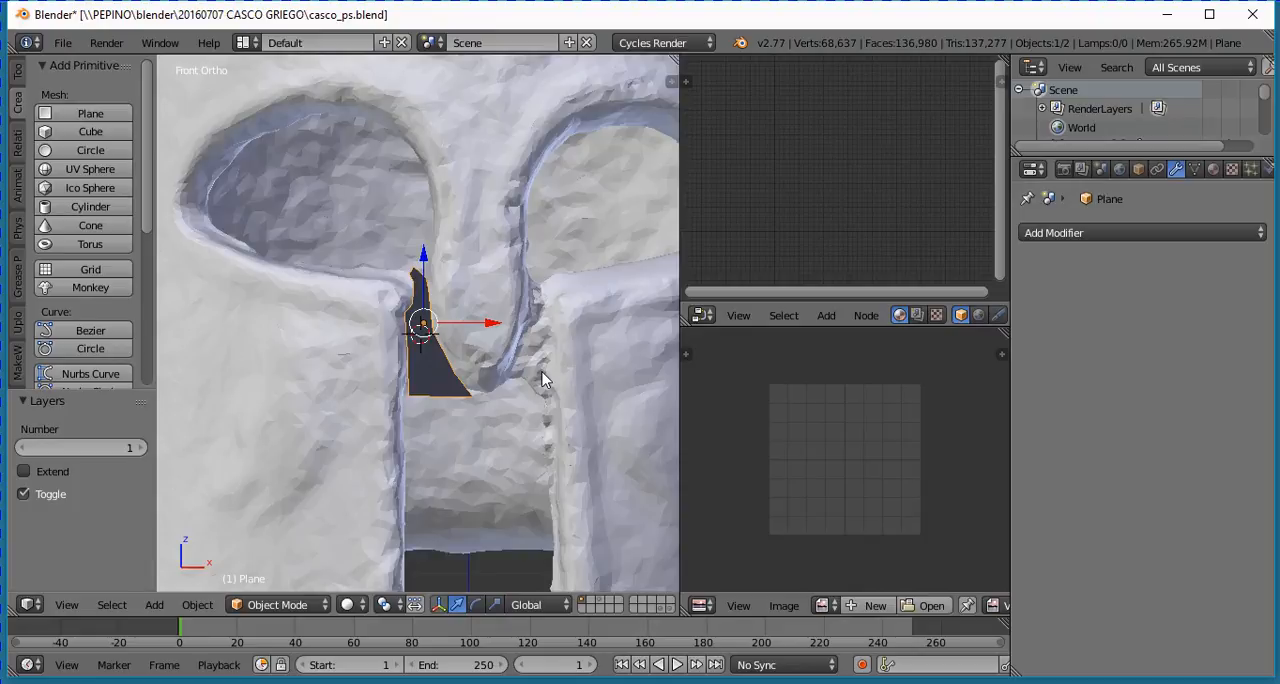
type("rz")
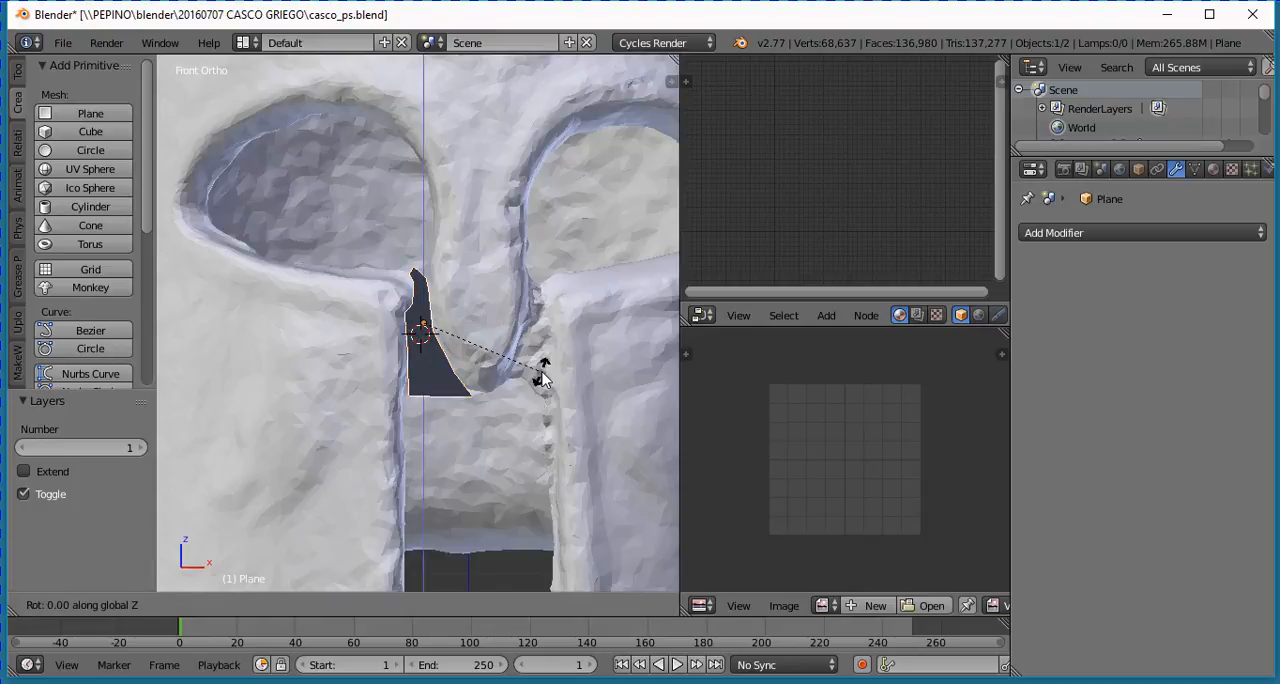
type("180")
key("Return")
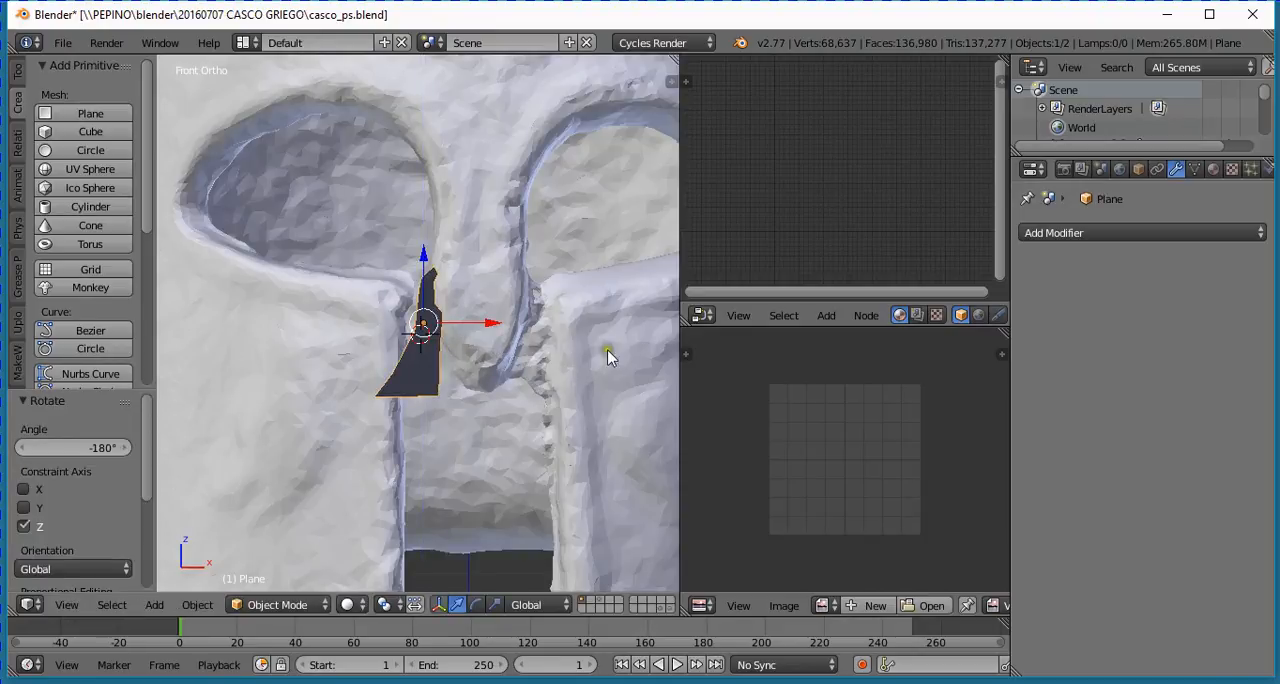
- Move the cutter 0.128 along X into the gap between the nose guard and the opposite cheek guard
left_click_drag(478, 328, 592, 346)
scroll(577, 386, "up", 2)
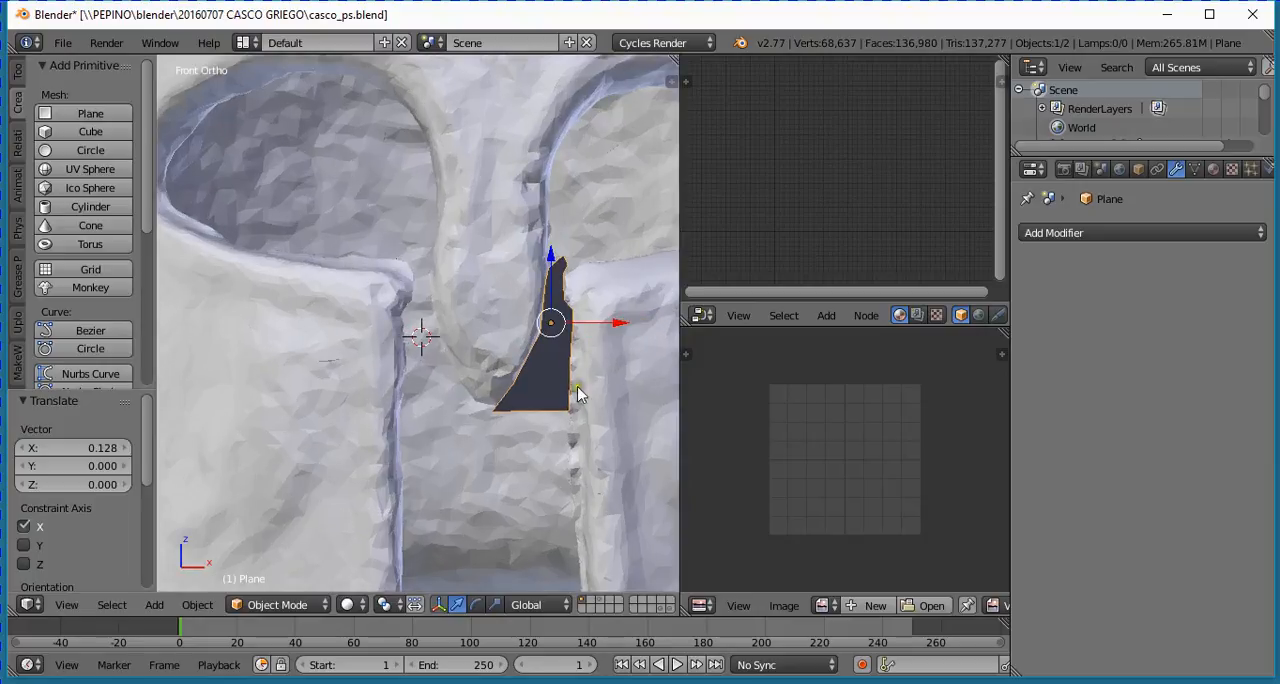
mouse_move(564, 428)
middle_mouse_down()
mouse_move(581, 443)
mouse_move(594, 417)
mouse_move(566, 397)
mouse_move(560, 408)
middle_mouse_up()
scroll(598, 502, "up", 2)
scroll(598, 500, "down", 3)
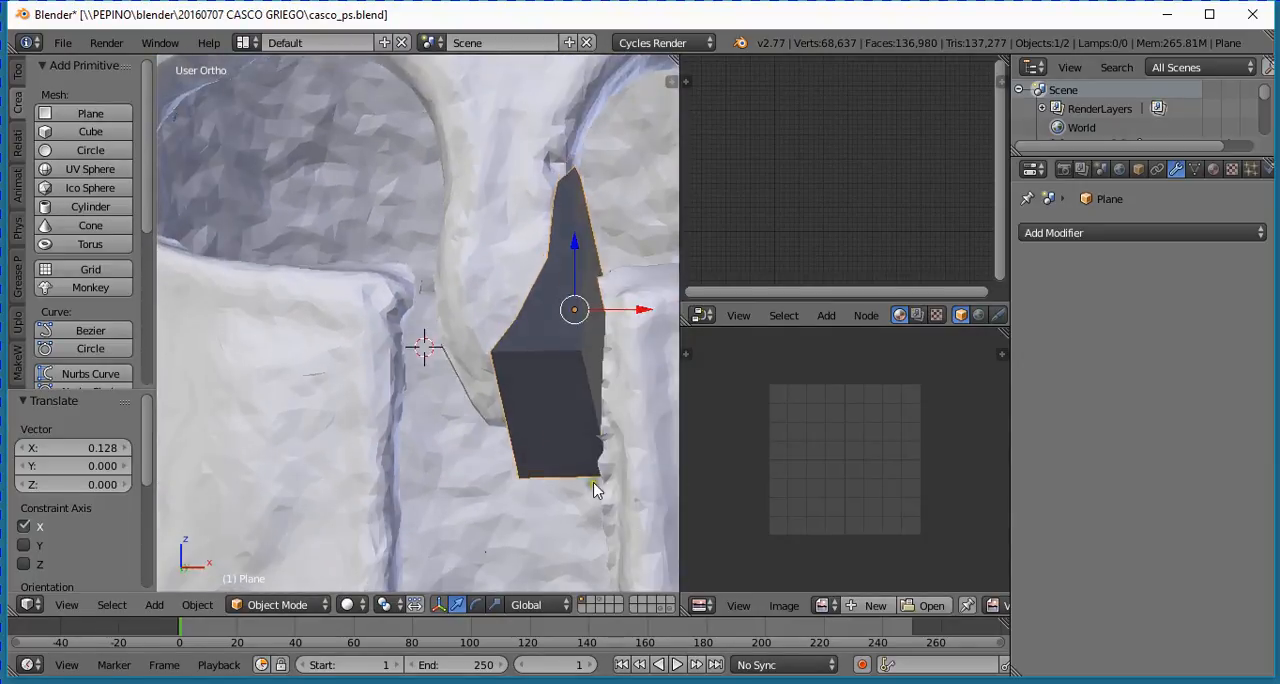
- In Edit Mode, nudge the cutter's lower outer edge slightly along X toward the nose guard, and return to Object Mode
mouse_move(597, 488)
middle_mouse_down()
mouse_move(586, 529)
mouse_move(600, 509)
mouse_move(588, 506)
middle_mouse_up()
key("Tab")
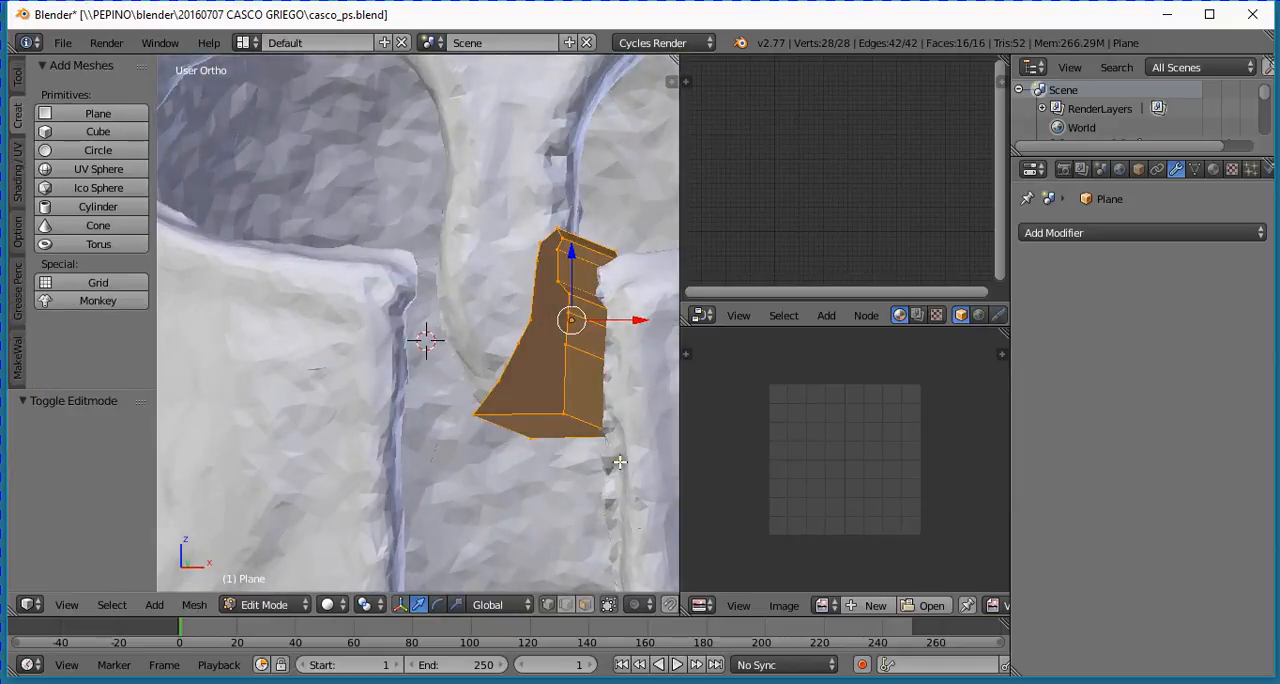
mouse_move(620, 462)
middle_mouse_down()
mouse_move(632, 463)
mouse_move(619, 457)
mouse_move(575, 499)
middle_mouse_up()
right_click(549, 392)
right_click(572, 484, "shift")
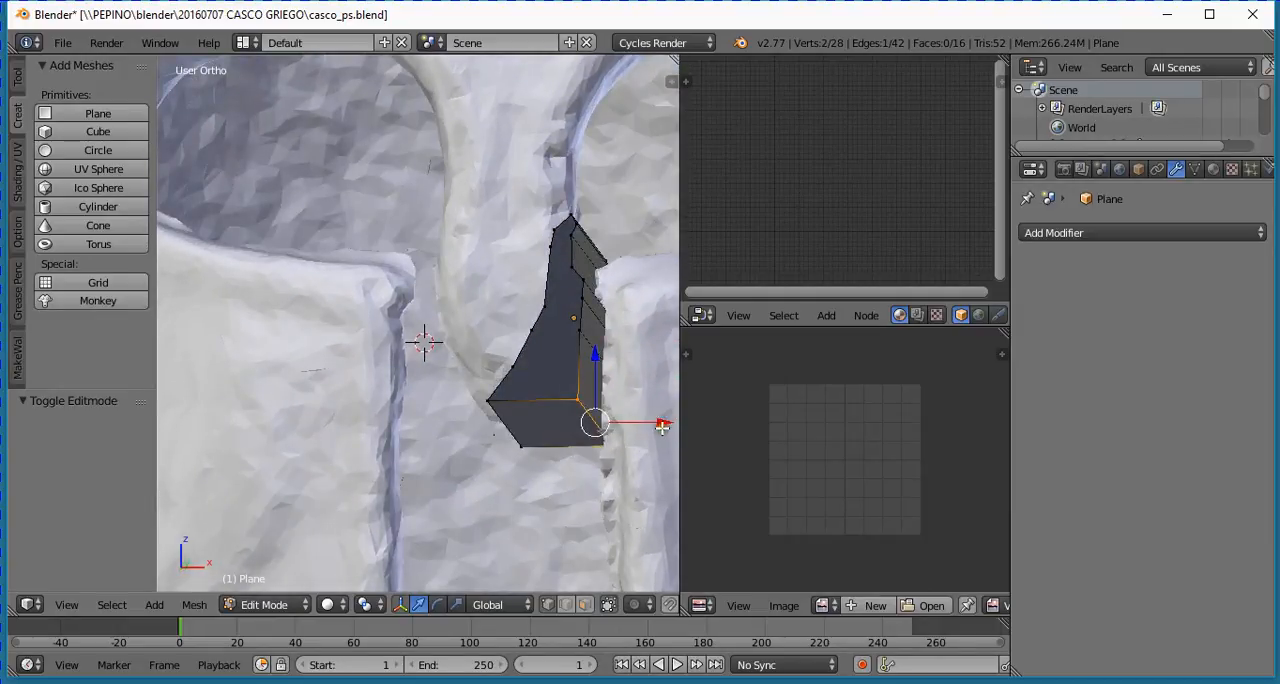
left_click_drag(662, 427, 656, 427)
middle_click_drag(631, 469, 588, 495)
key("Tab")
- Add a Boolean modifier to the helmet with the Intersect operation and Plane as its object
right_click(530, 300)
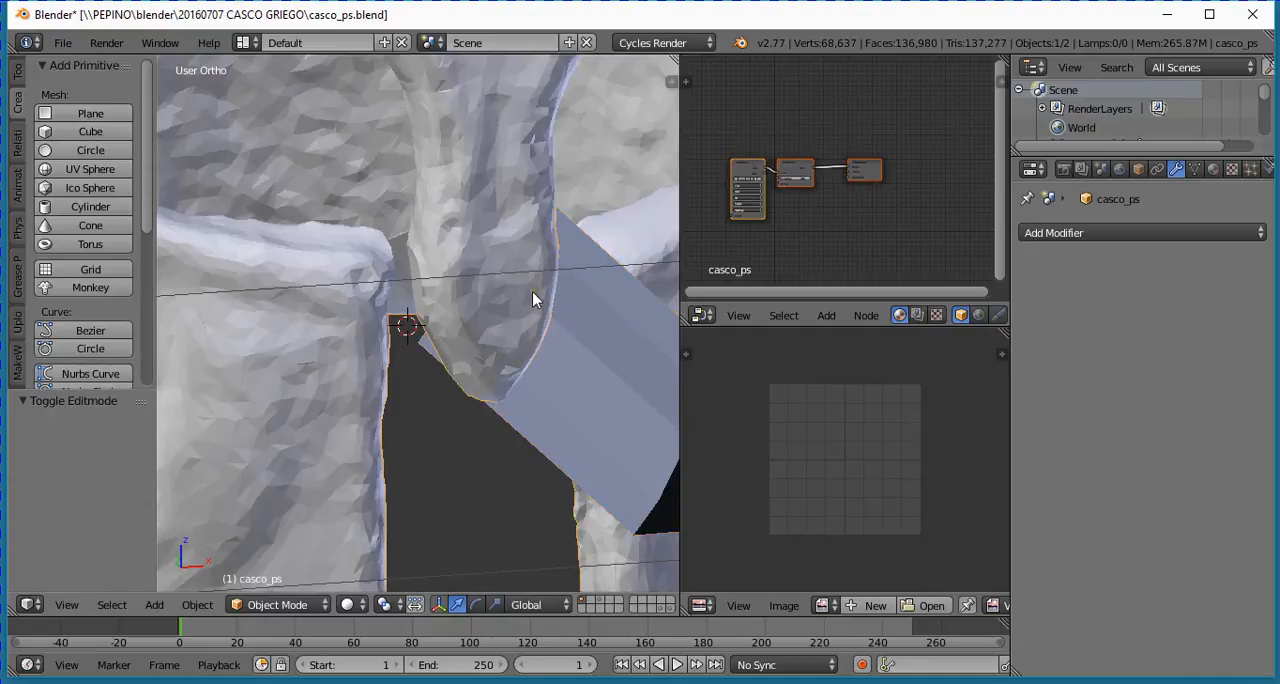
key("KP_1")
scroll(531, 292, "down", 2)
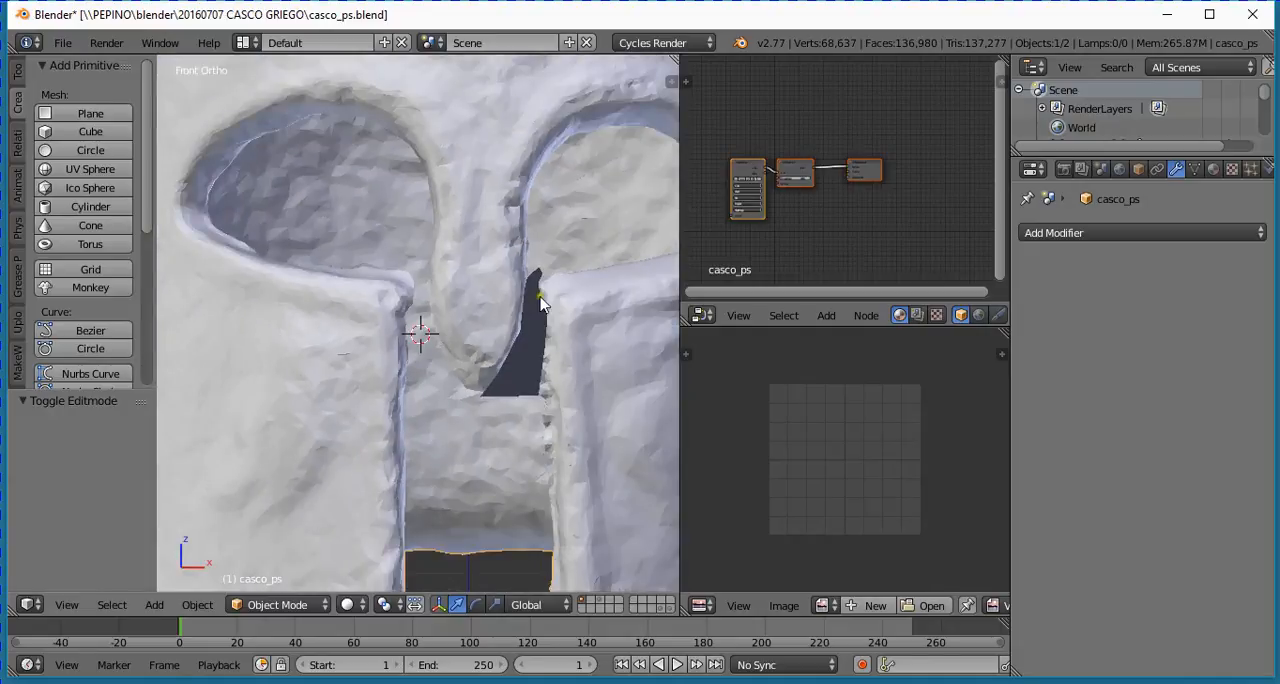
left_click(1100, 242)
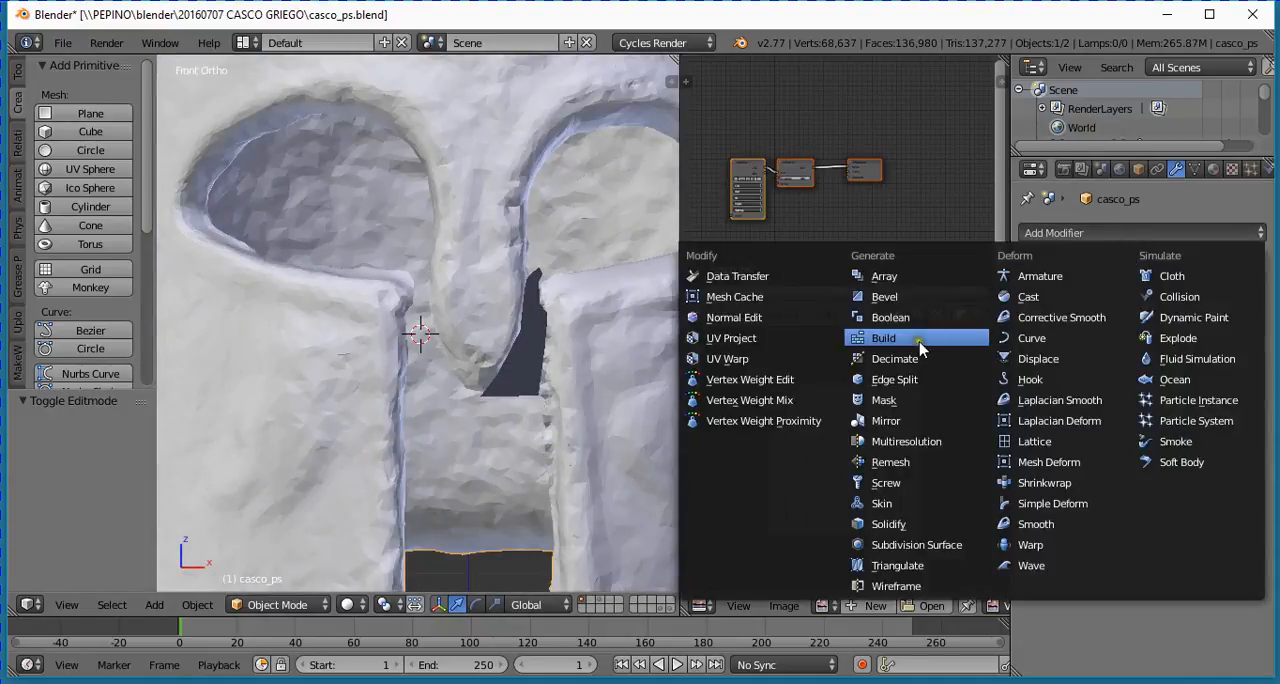
left_click(898, 318)
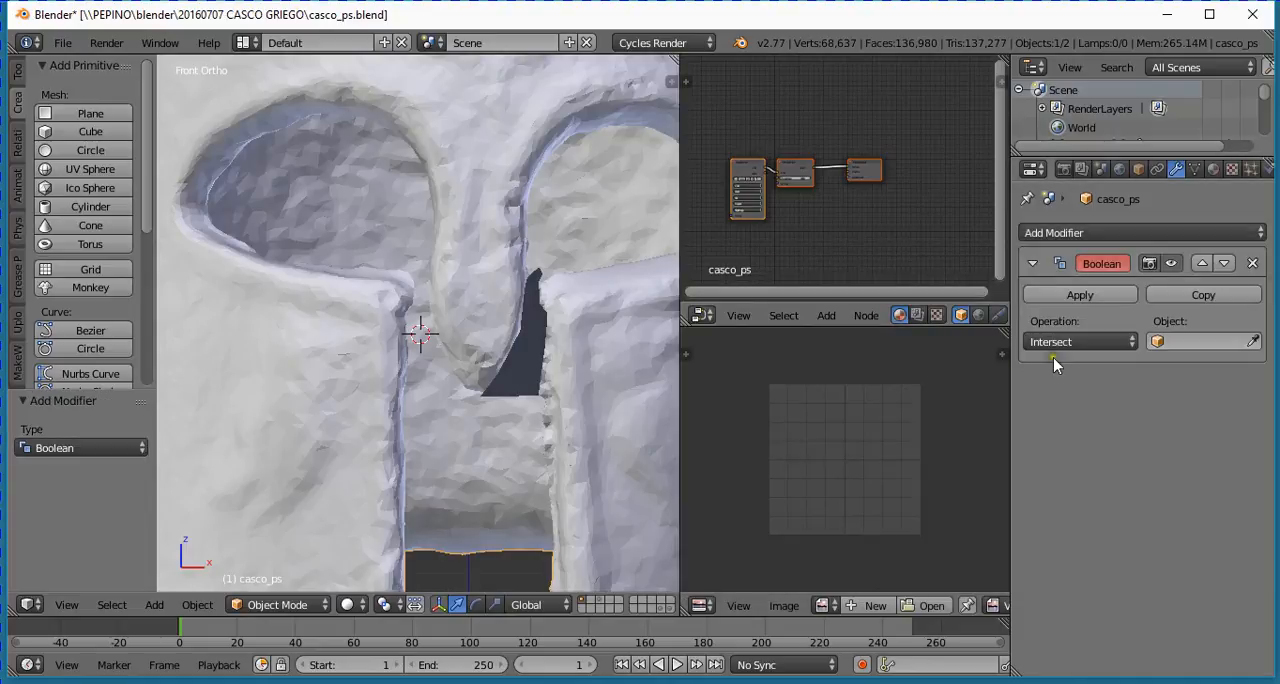
left_click(1186, 340)
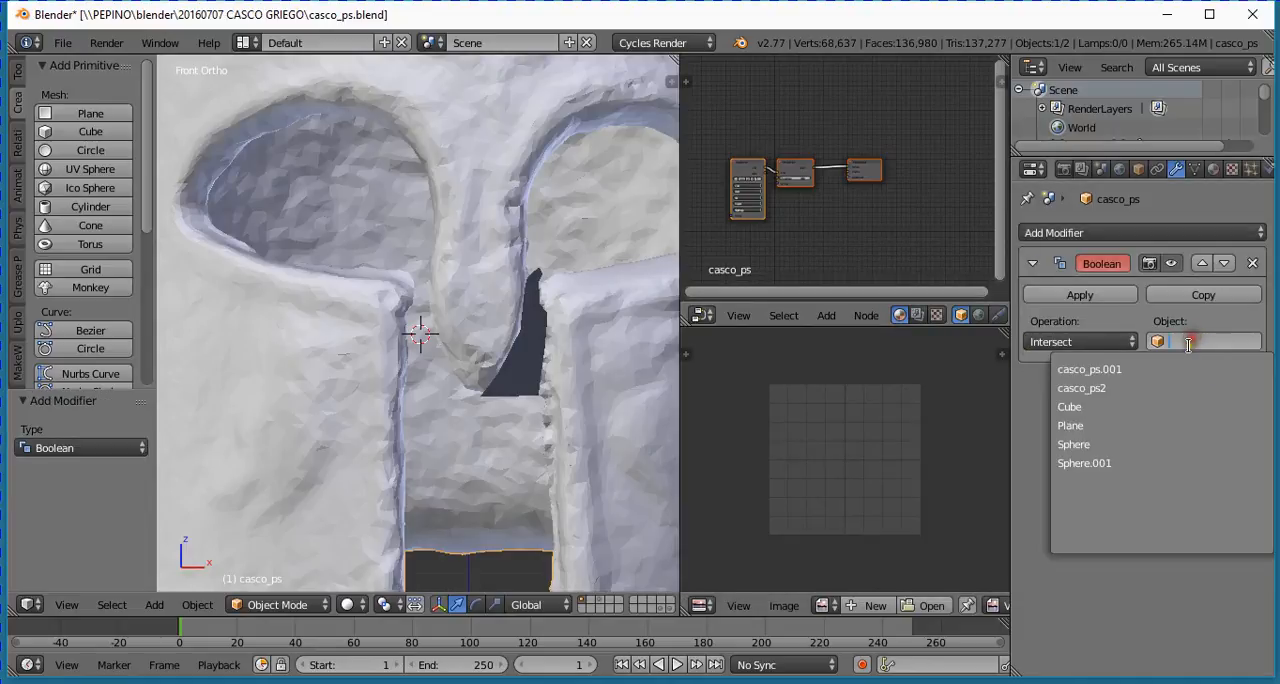
left_click(1124, 430)
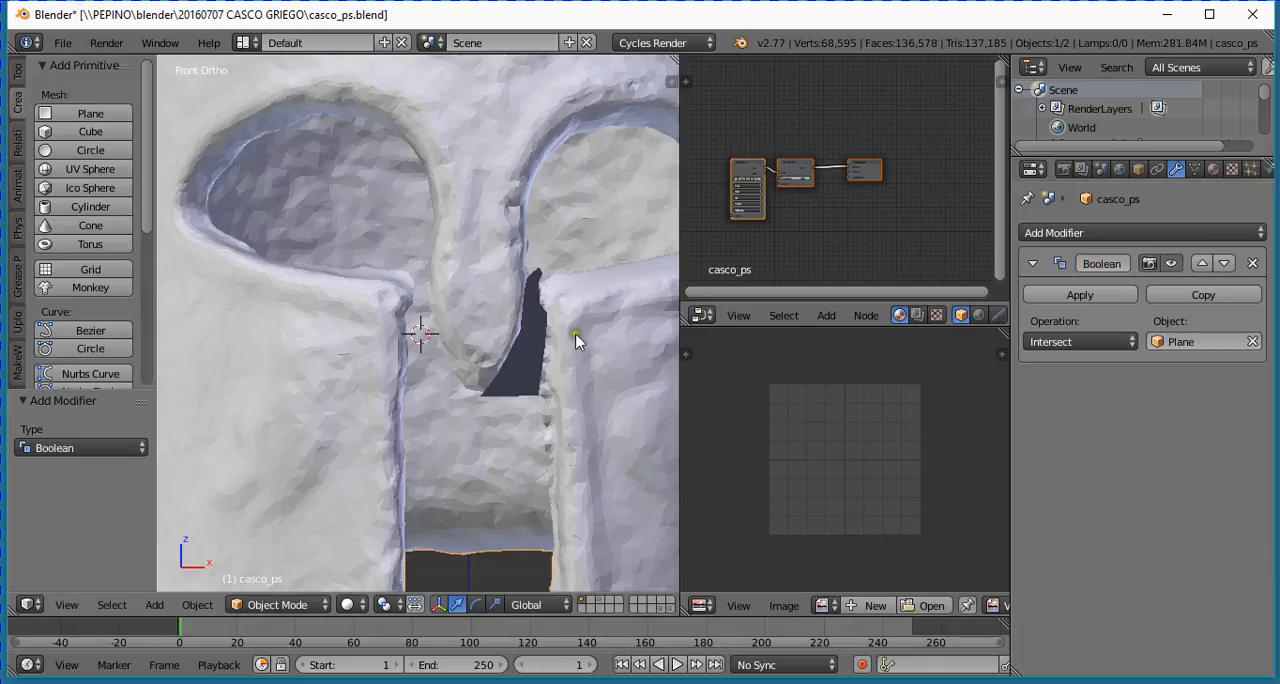
- Select the cutter and move it to the second layer
right_click(509, 389)
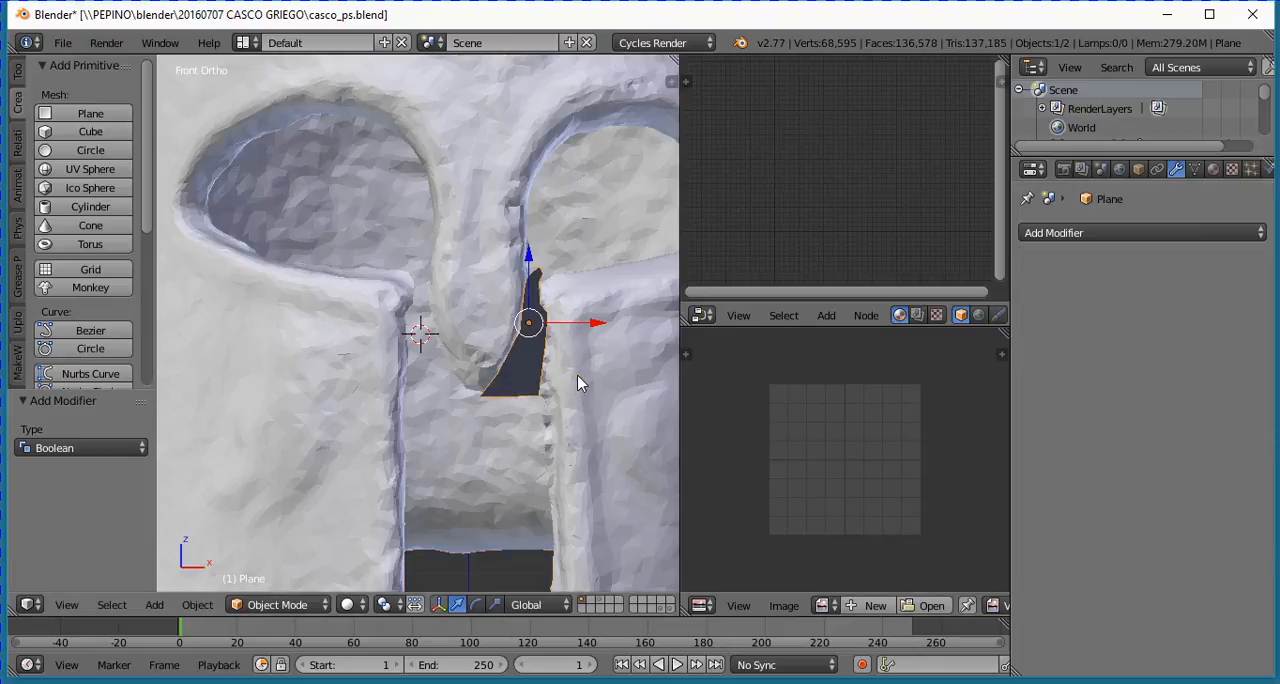
key("m")
key("2")
- Examine the new cut between the nose guard and the cheek guard up close from several angles
scroll(474, 306, "up", 4)
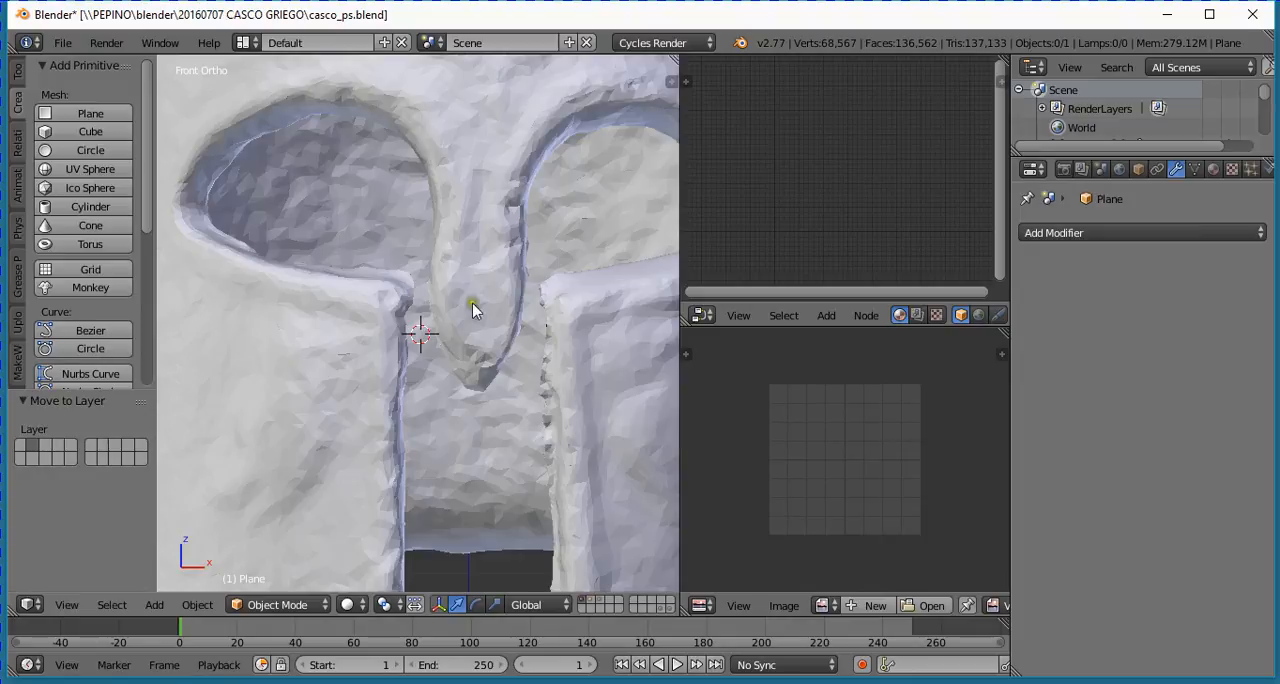
scroll(520, 323, "down", 4, "ctrl")
middle_click_drag(523, 311, 534, 421)
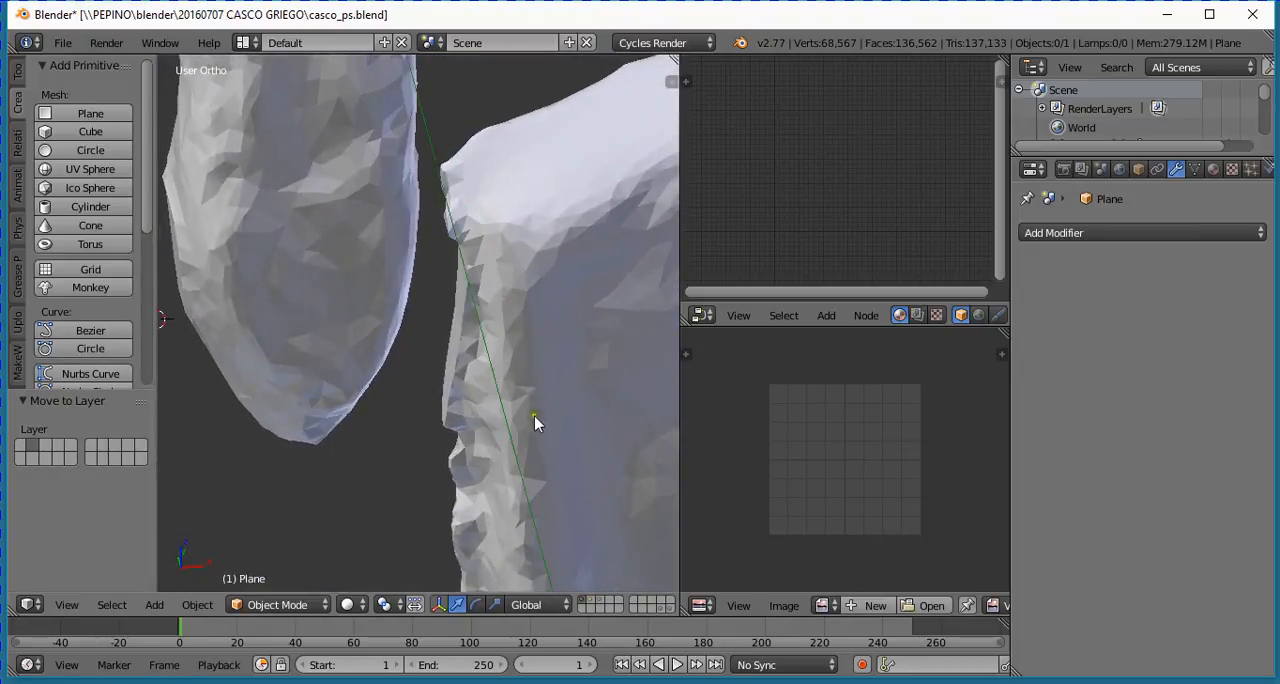
middle_click_drag(540, 323, 426, 360)
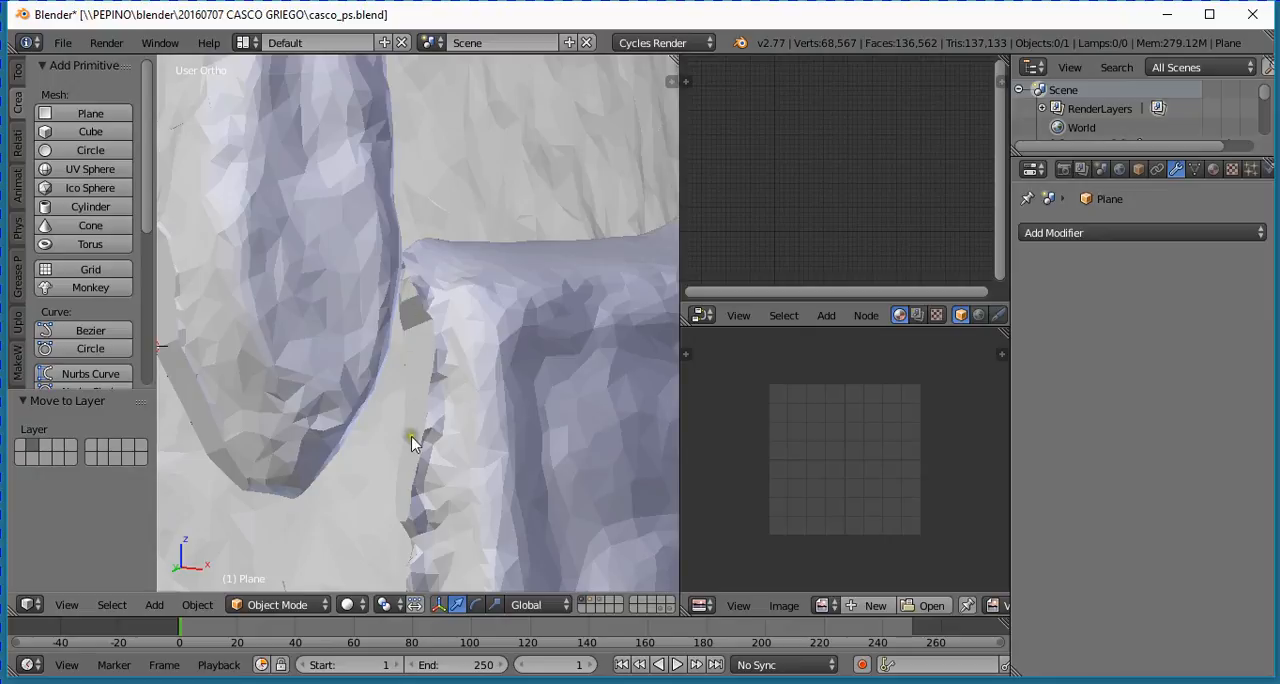
middle_click_drag(420, 492, 213, 421)
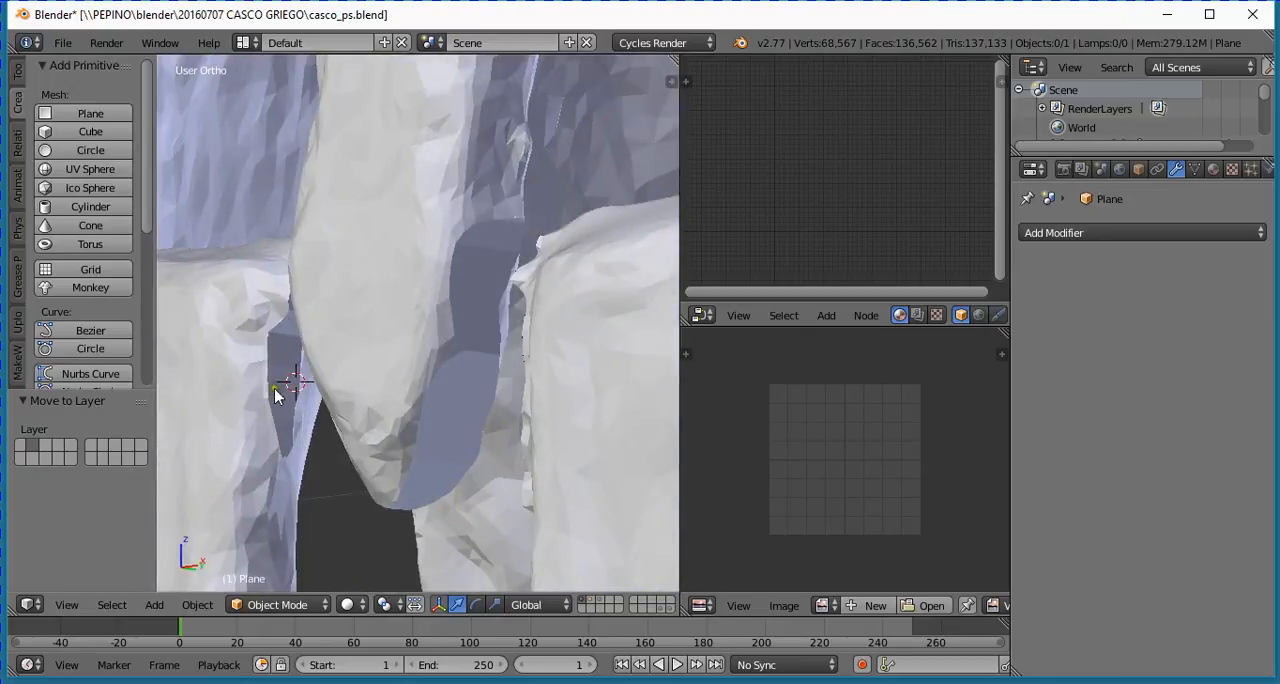
middle_click_drag(450, 492, 502, 443)
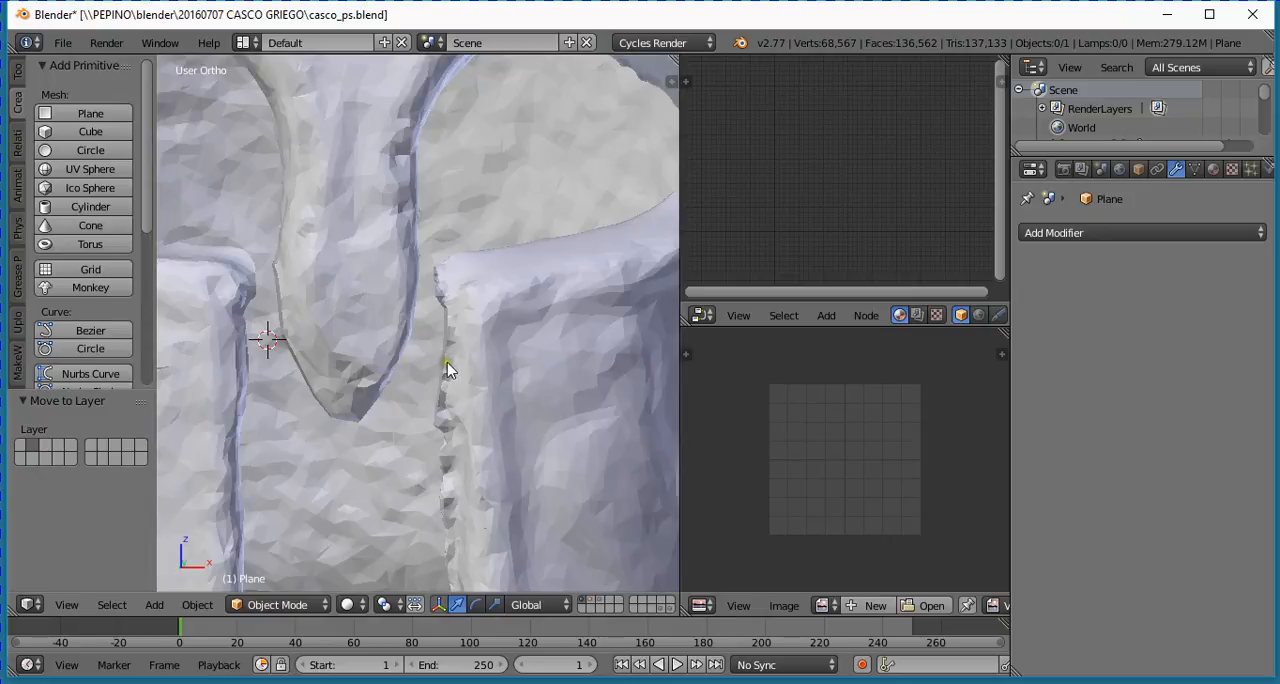
middle_click_drag(447, 370, 445, 418)
scroll(431, 374, "down", 3)
mouse_move(431, 374)
middle_mouse_down()
mouse_move(402, 345)
mouse_move(281, 356)
mouse_move(359, 347)
mouse_move(371, 360)
middle_mouse_up()
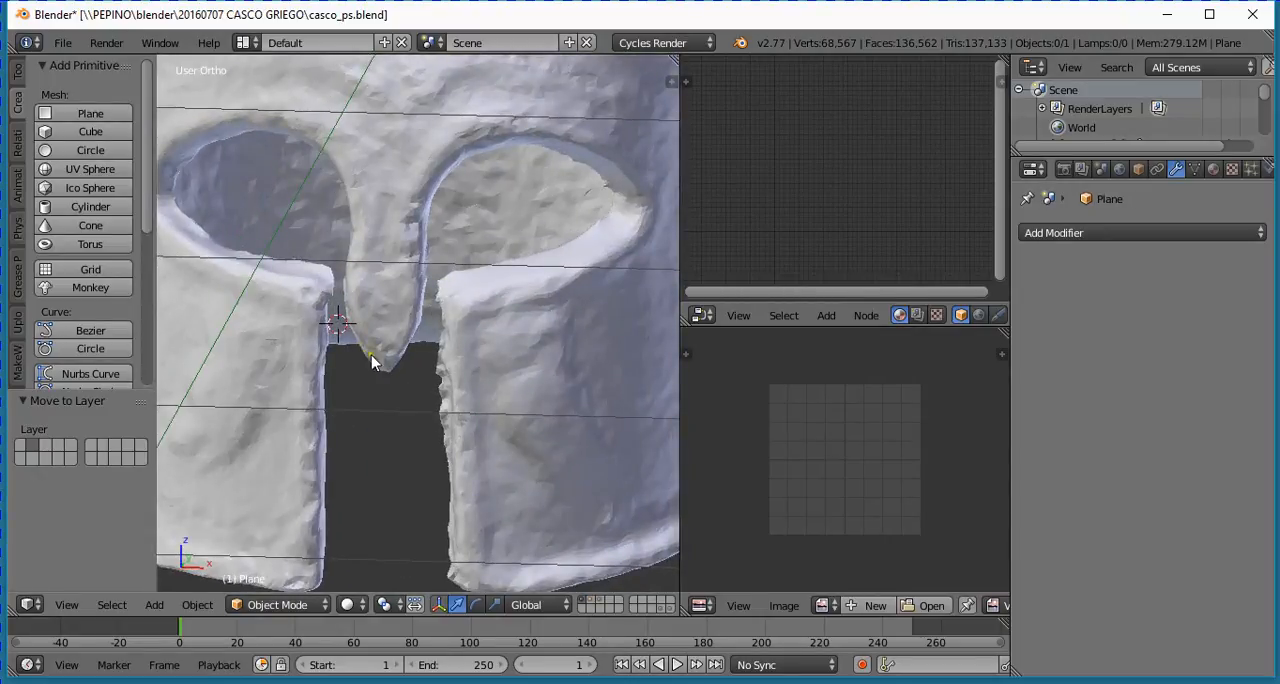
- Select the helmet and apply its Boolean modifier
right_click(588, 418)
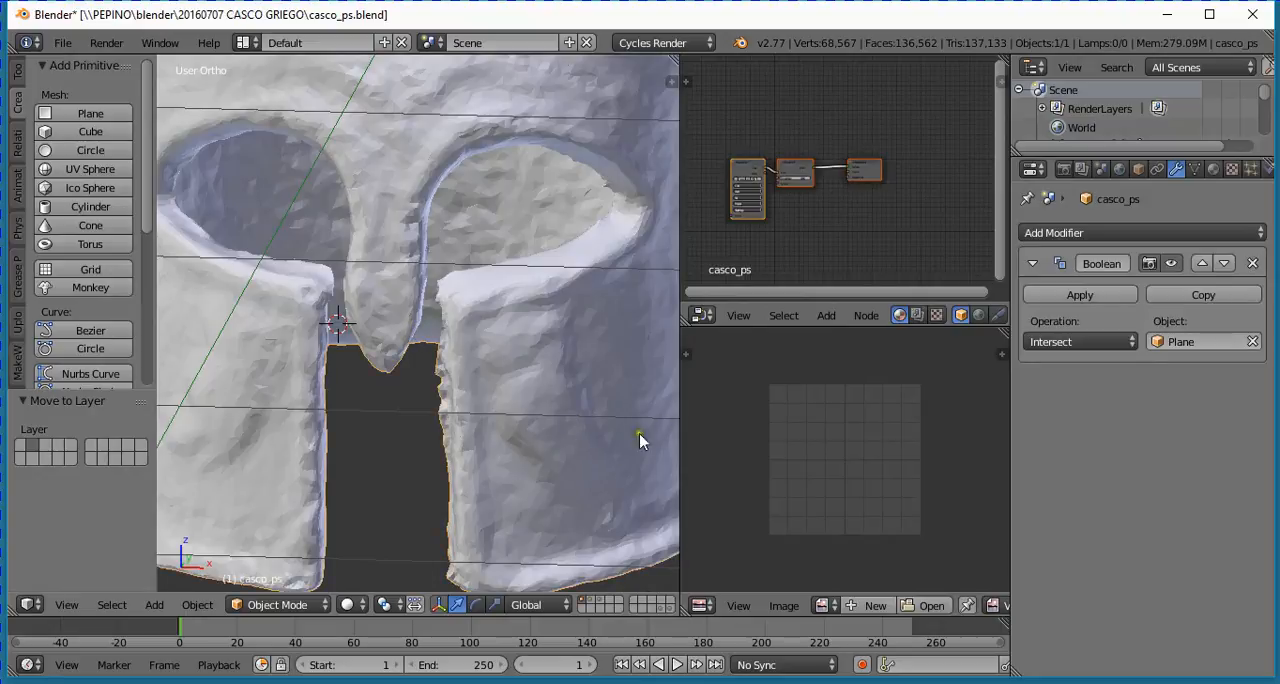
left_click(1082, 295)
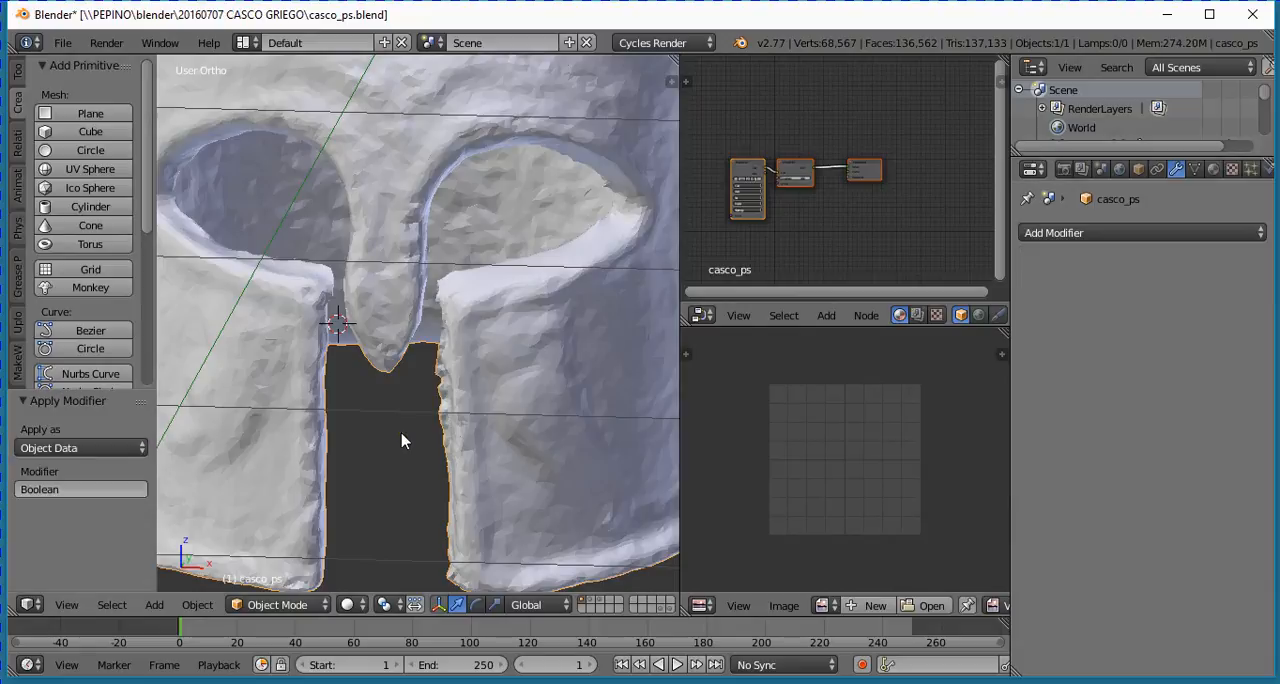
scroll(407, 436, "down", 4)
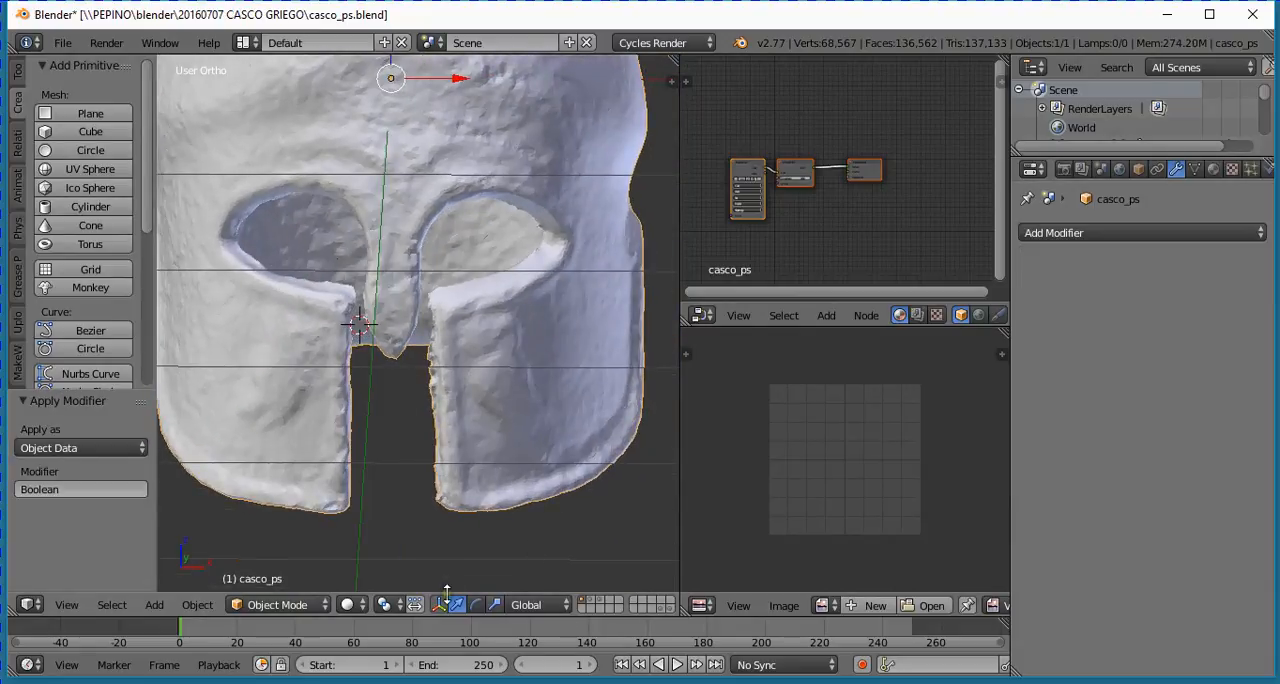
- Switch the viewport to Material shading and check the helmet's cut areas with their texture
left_click(350, 607)
left_click(378, 500)
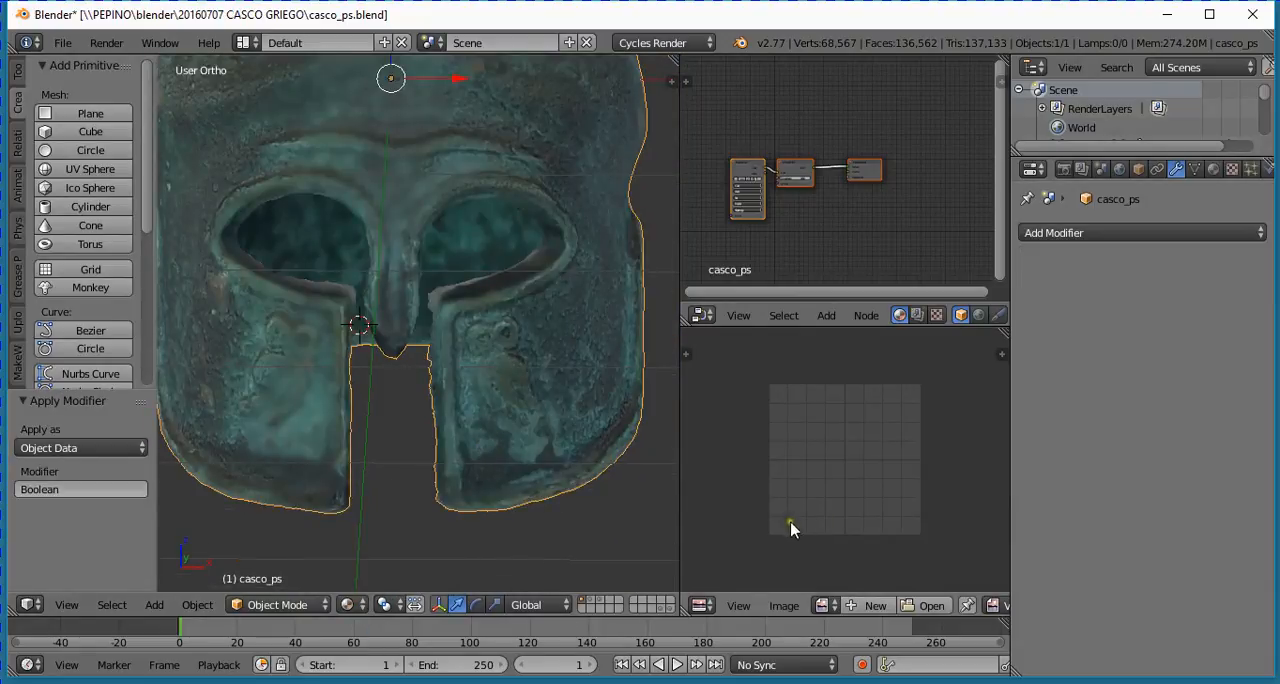
scroll(524, 405, "up", 3)
middle_click_drag(524, 405, 357, 497)
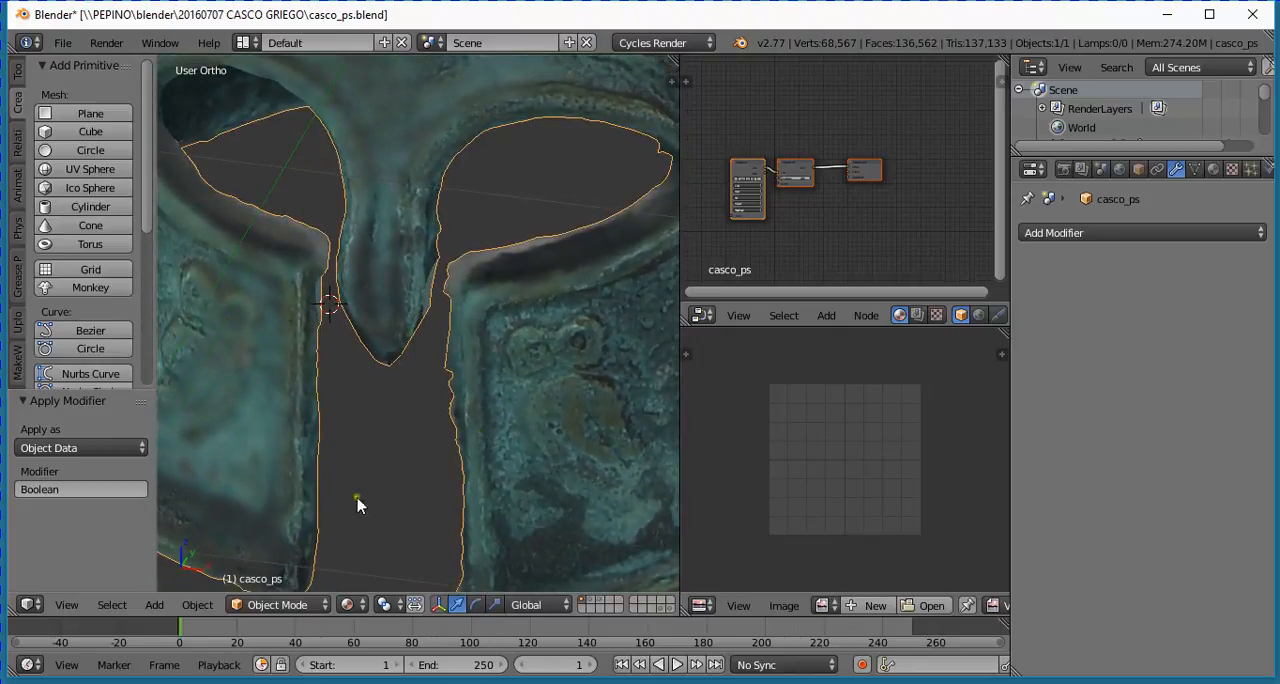
- Enter Sculpt Mode and smooth the cut edges between the nose guard and the cheek guards with the Smooth brush
left_click(281, 603)
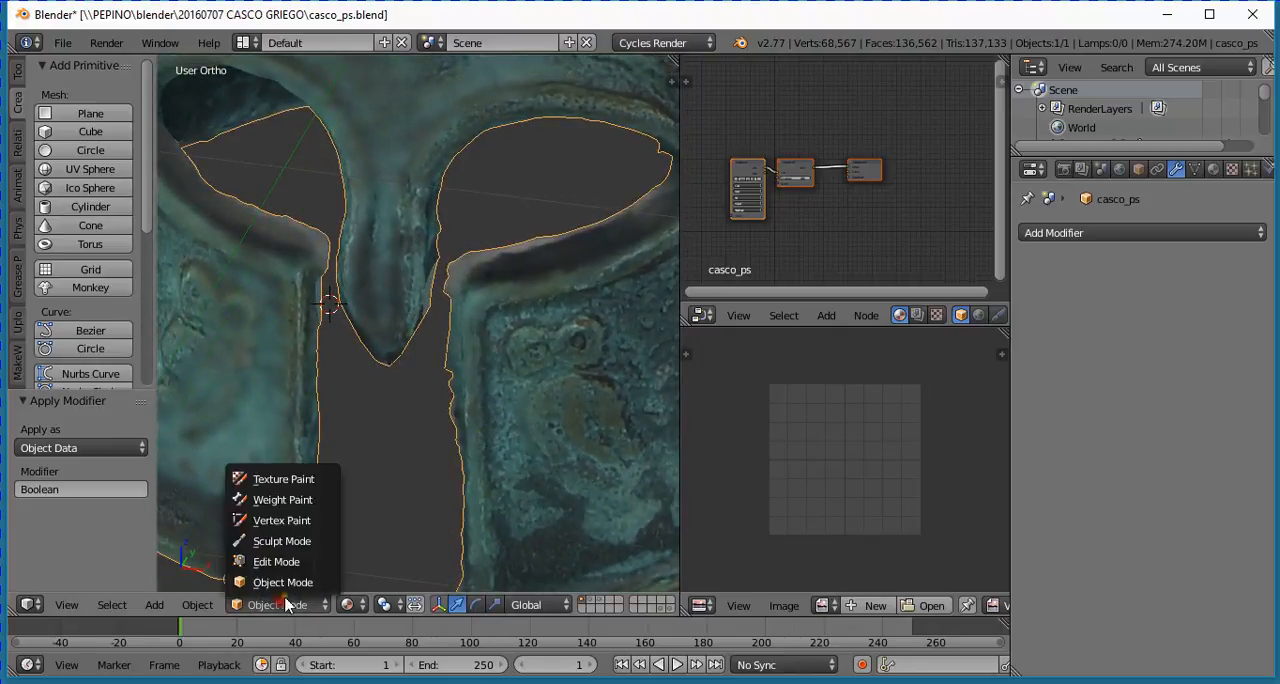
left_click(298, 542)
scroll(357, 372, "up", 3)
middle_click_drag(357, 372, 331, 421)
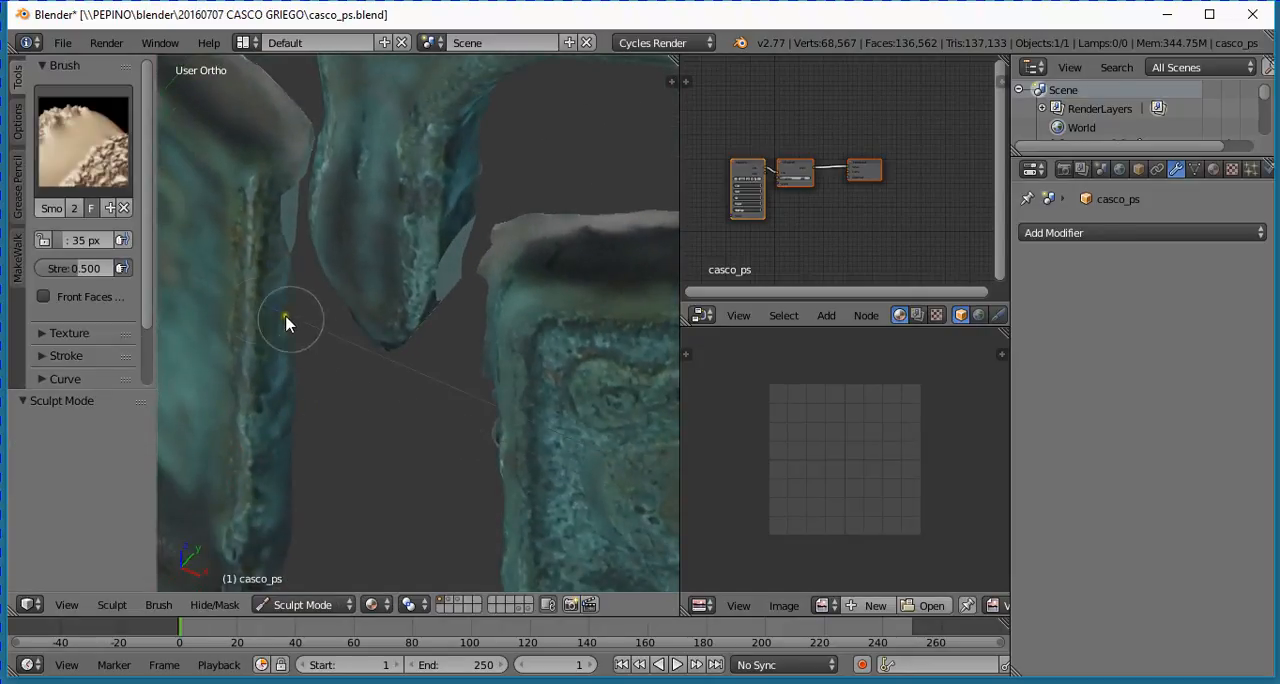
left_click(290, 152)
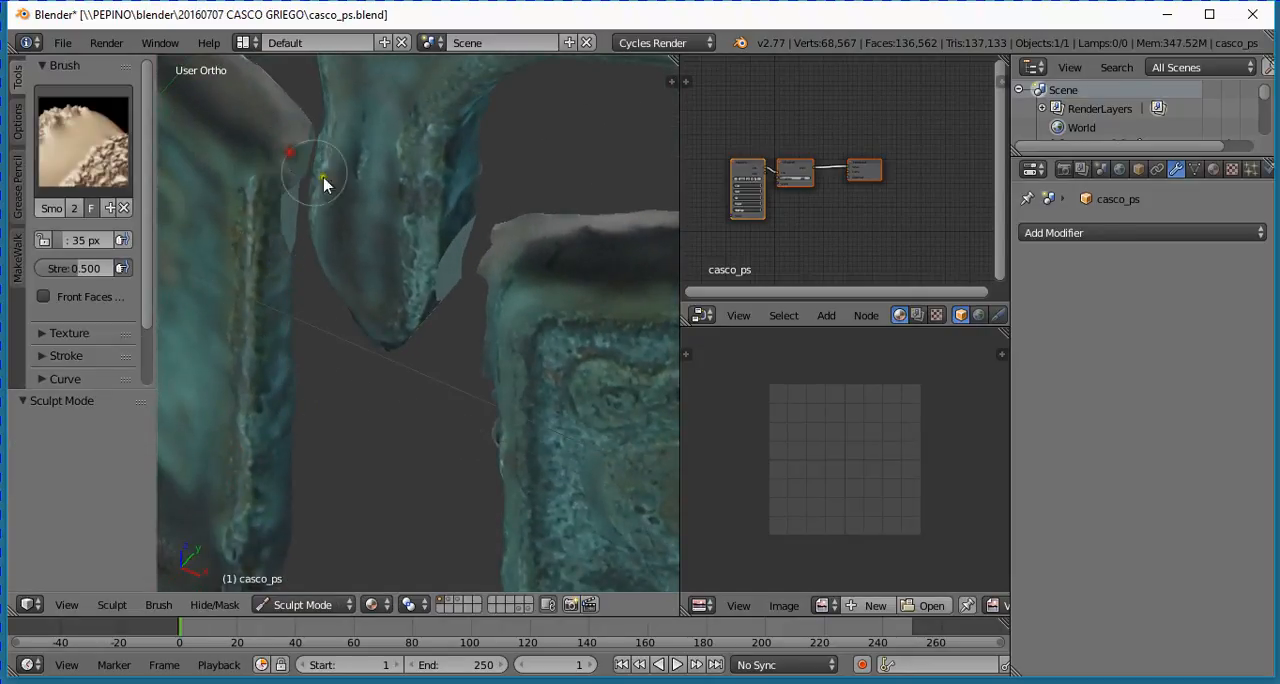
mouse_move(393, 330)
middle_mouse_down()
mouse_move(429, 333)
mouse_move(448, 317)
middle_mouse_up()
mouse_move(457, 243)
left_mouse_down()
mouse_move(460, 257)
mouse_move(457, 224)
mouse_move(458, 236)
left_mouse_up()
- Smooth the upper corner and inner cut edge of the cheek guard with the carved relief, and return to Object Mode
mouse_move(472, 337)
middle_mouse_down()
mouse_move(506, 390)
mouse_move(536, 348)
middle_mouse_up()
mouse_move(430, 415)
left_mouse_down()
mouse_move(434, 425)
mouse_move(429, 394)
mouse_move(437, 443)
mouse_move(406, 463)
left_mouse_up()
mouse_move(406, 463)
middle_mouse_down()
mouse_move(359, 437)
mouse_move(300, 431)
mouse_move(294, 486)
mouse_move(379, 366)
middle_mouse_up()
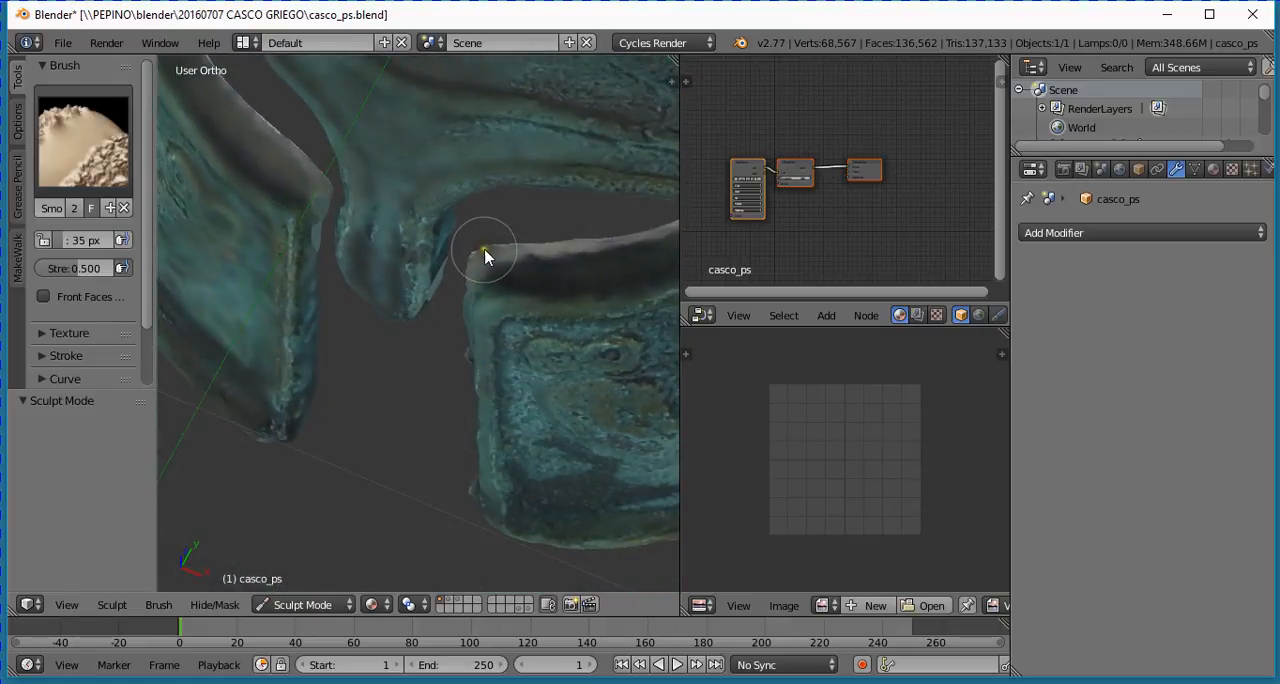
mouse_move(485, 254)
left_mouse_down()
mouse_move(495, 248)
mouse_move(470, 270)
left_mouse_up()
mouse_move(447, 401)
middle_mouse_down()
mouse_move(537, 386)
mouse_move(449, 400)
middle_mouse_up()
left_click_drag(449, 400, 428, 549)
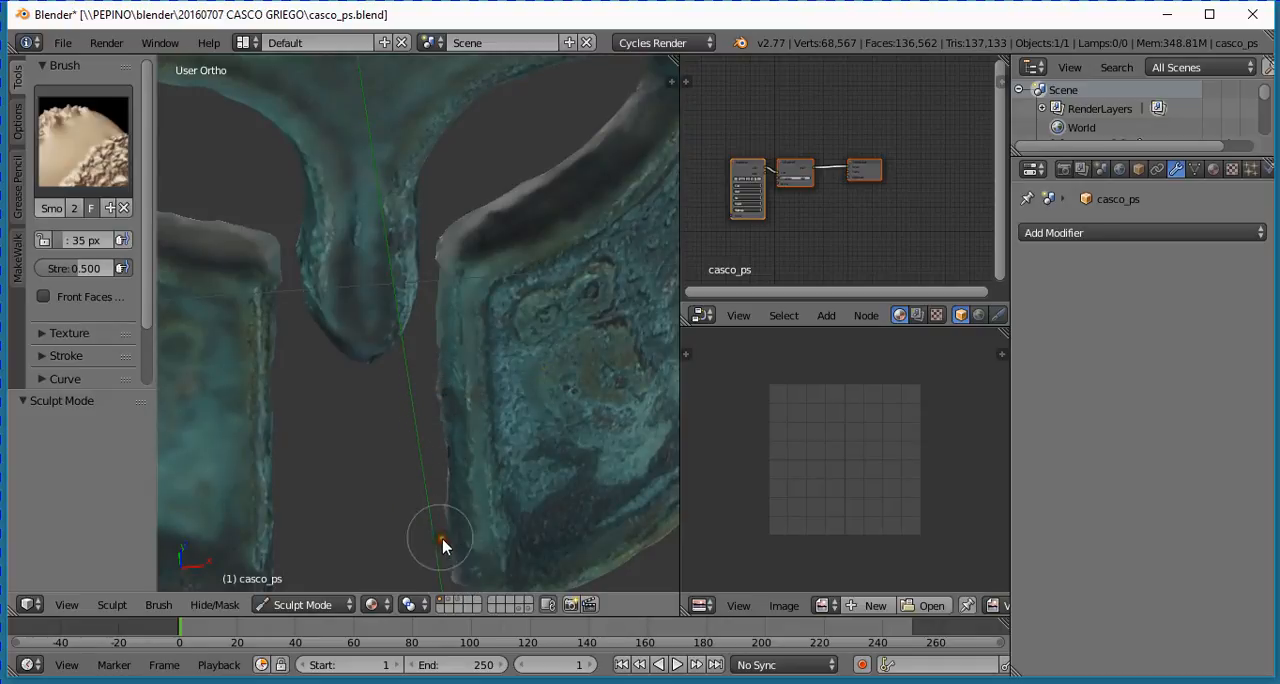
scroll(446, 484, "down", 3)
left_click(333, 605)
left_click(300, 580)
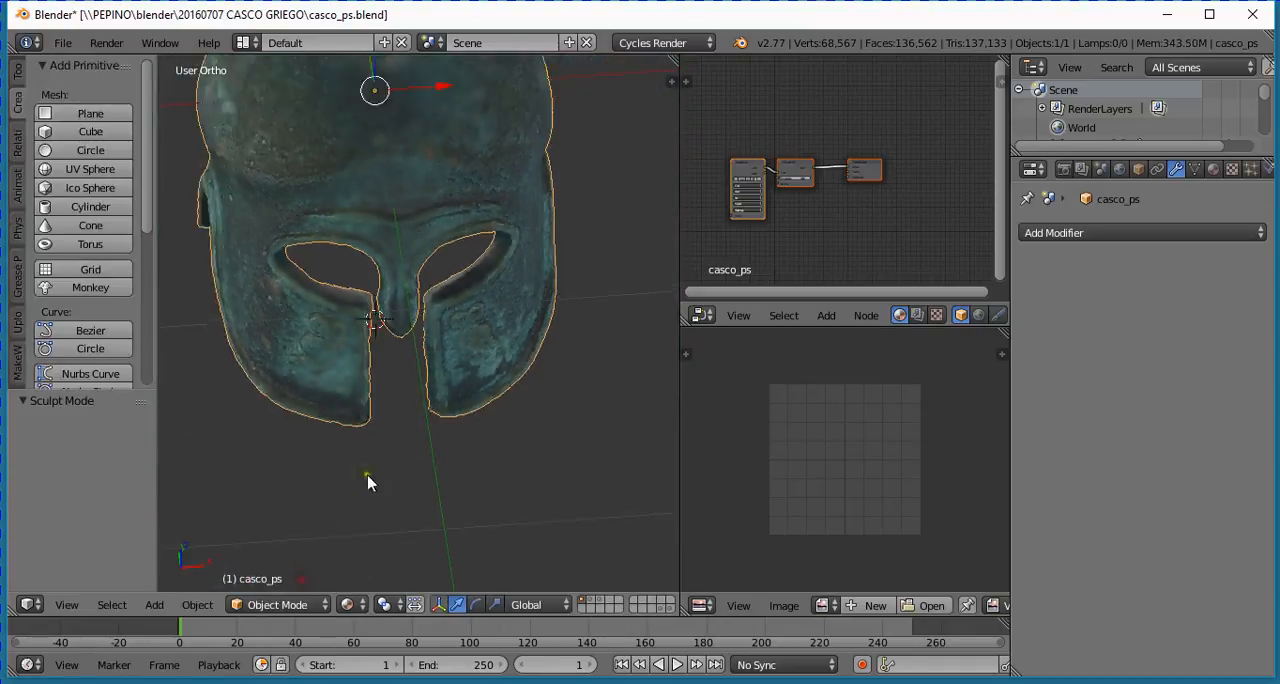
- Examine the helmet in the right orthographic view, including the gap between the crest's tail and the neck guard
middle_click_drag(366, 480, 325, 310)
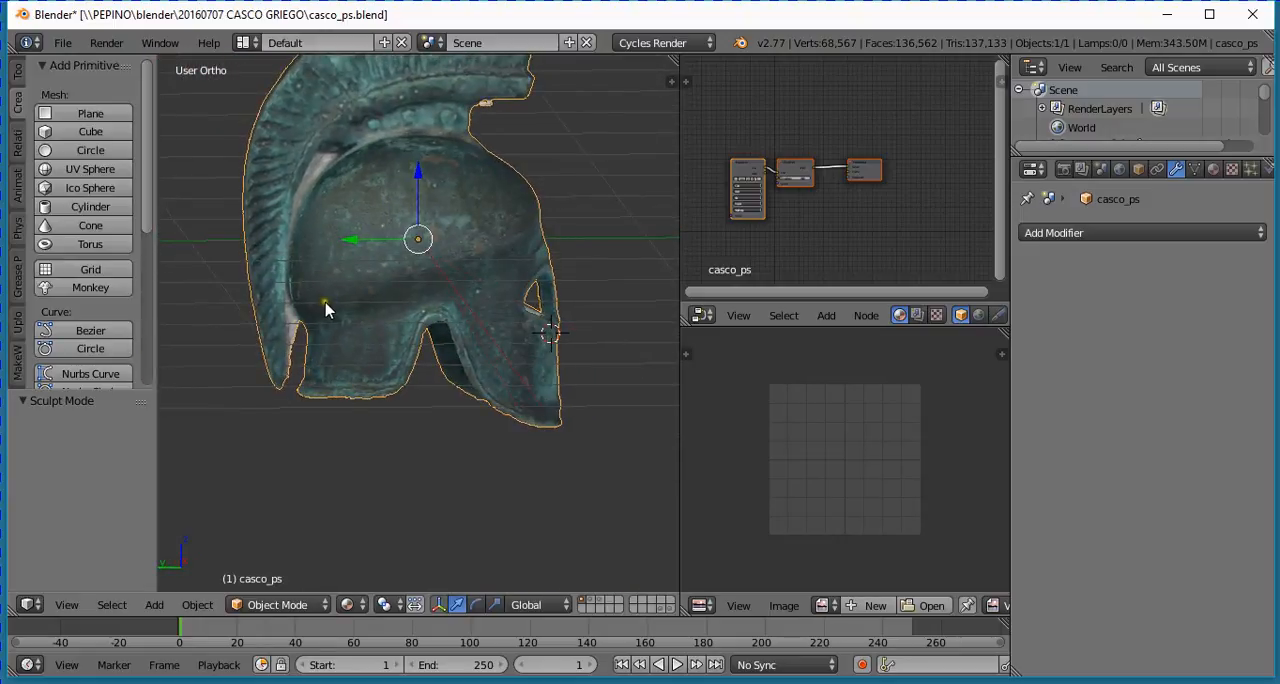
key("KP_3")
scroll(337, 291, "up", 4)
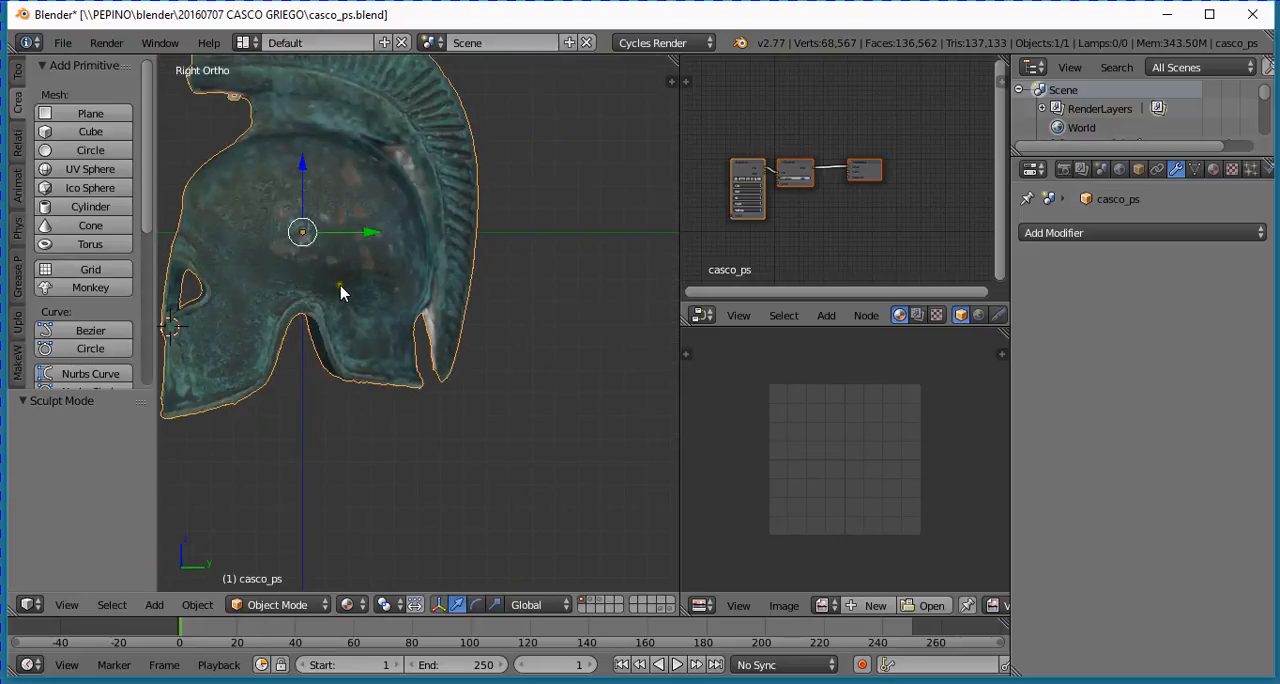
scroll(403, 134, "down", 1)
scroll(432, 151, "up", 4, "shift")
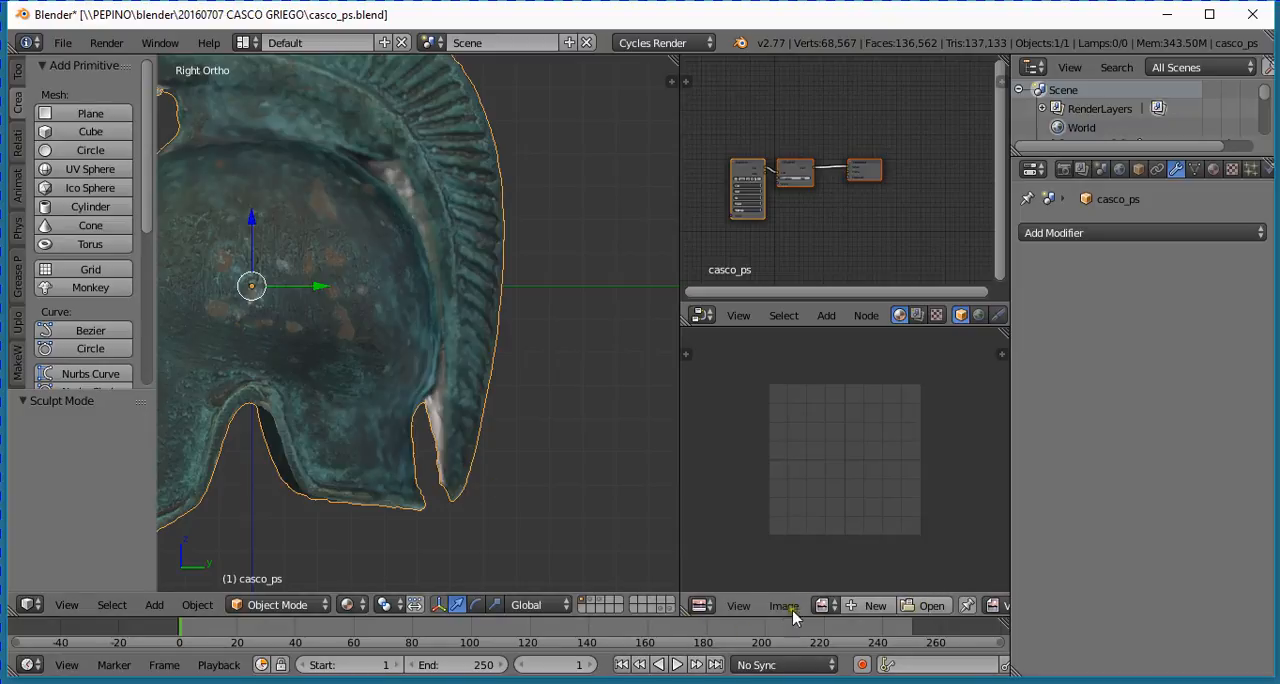
scroll(536, 494, "down", 2)
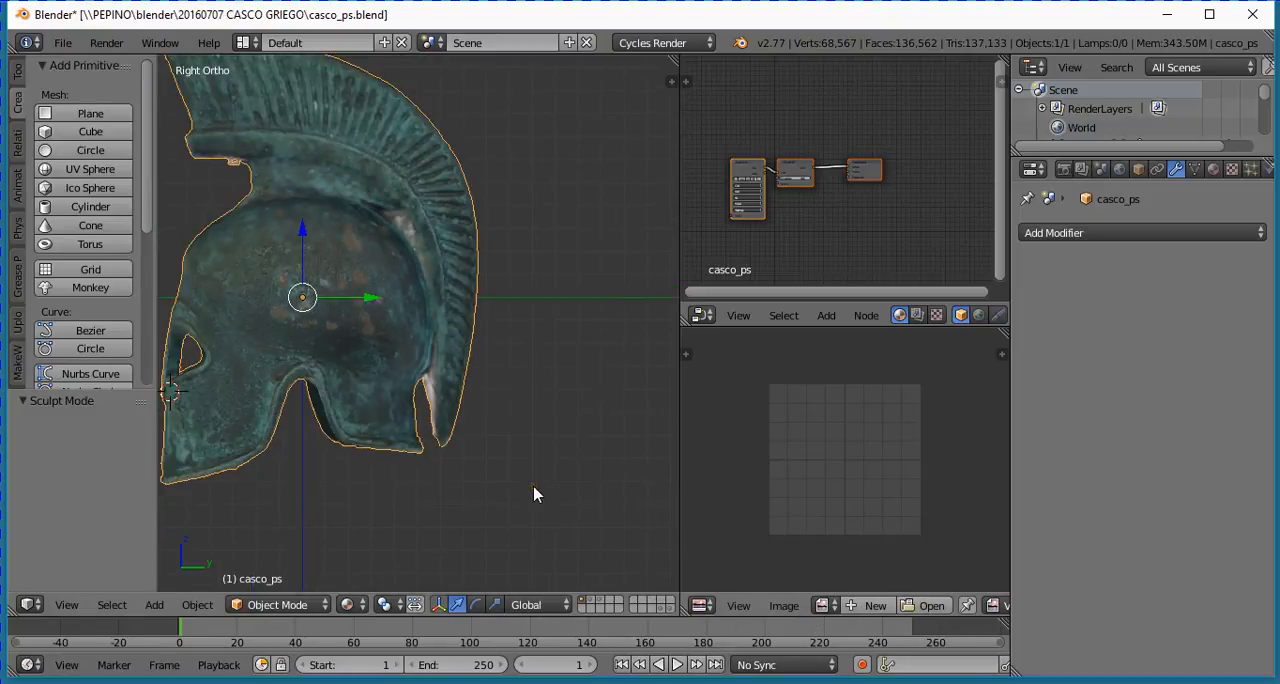